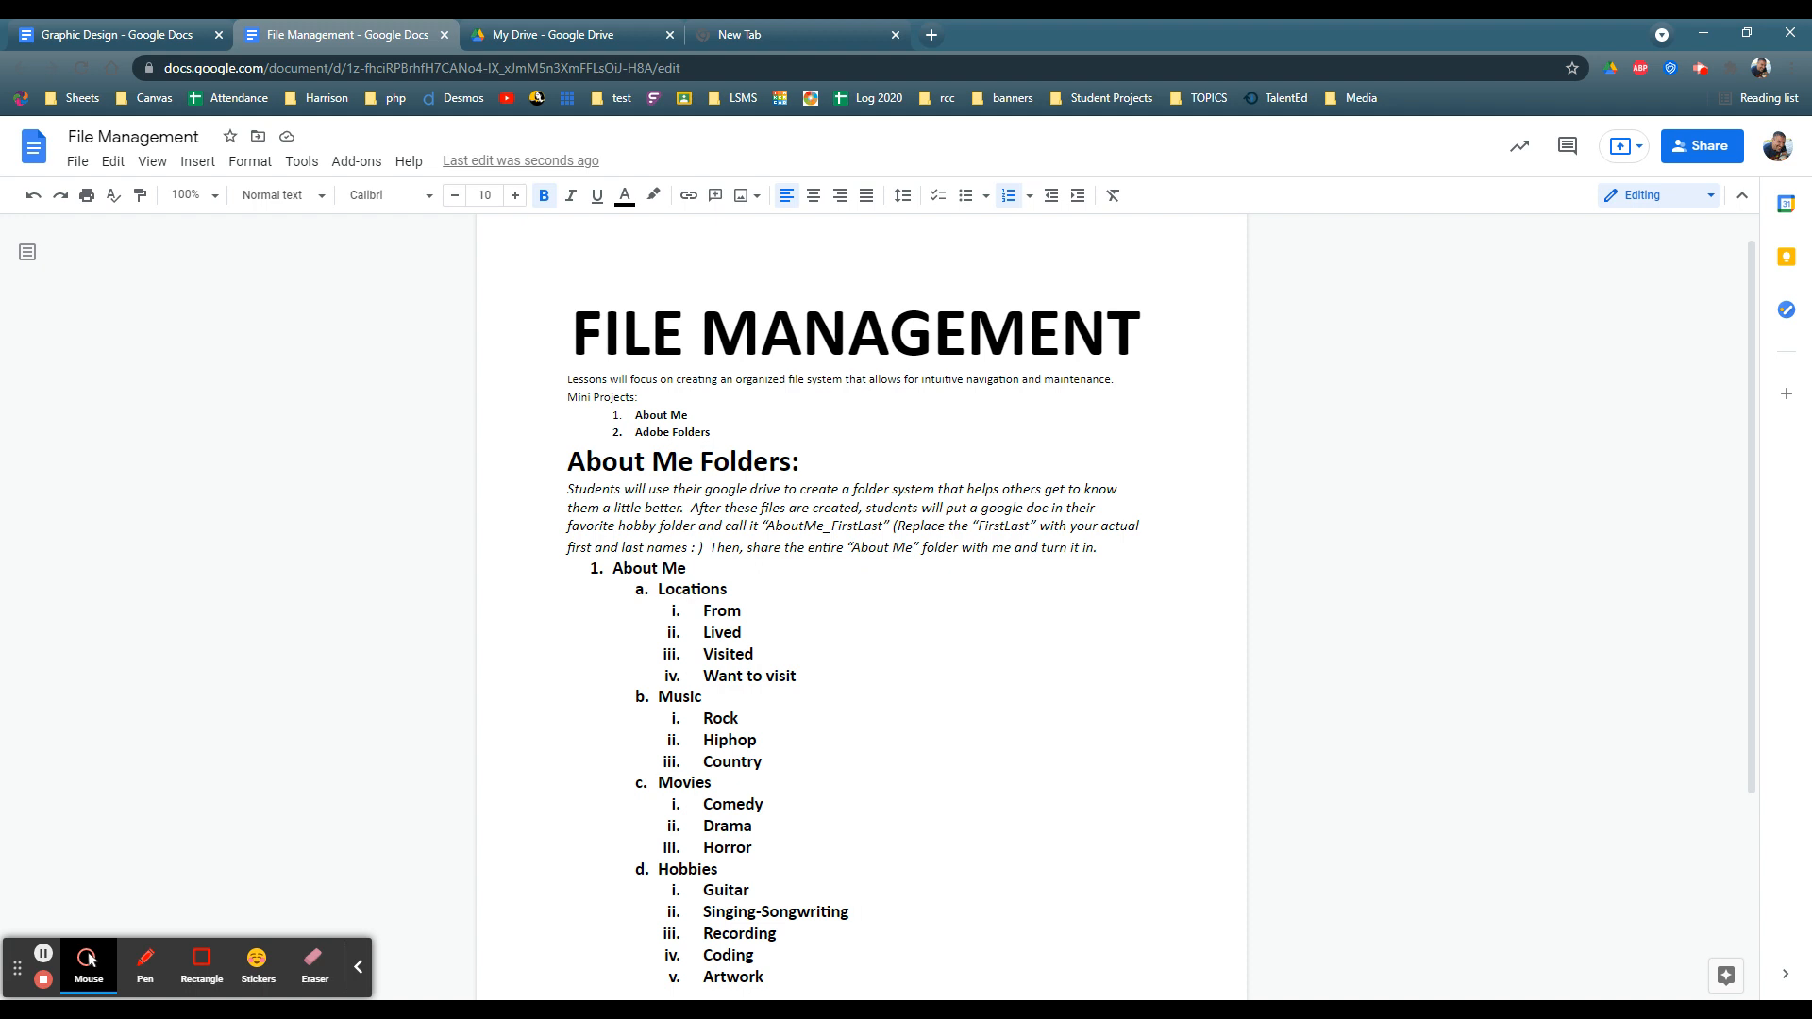
Step: Switch from the File Management document to Google Drive and create a folder named About Me in My Drive
{"action": "scroll", "coordinate": [861, 604], "scroll_direction": "down", "scroll_amount": 1}
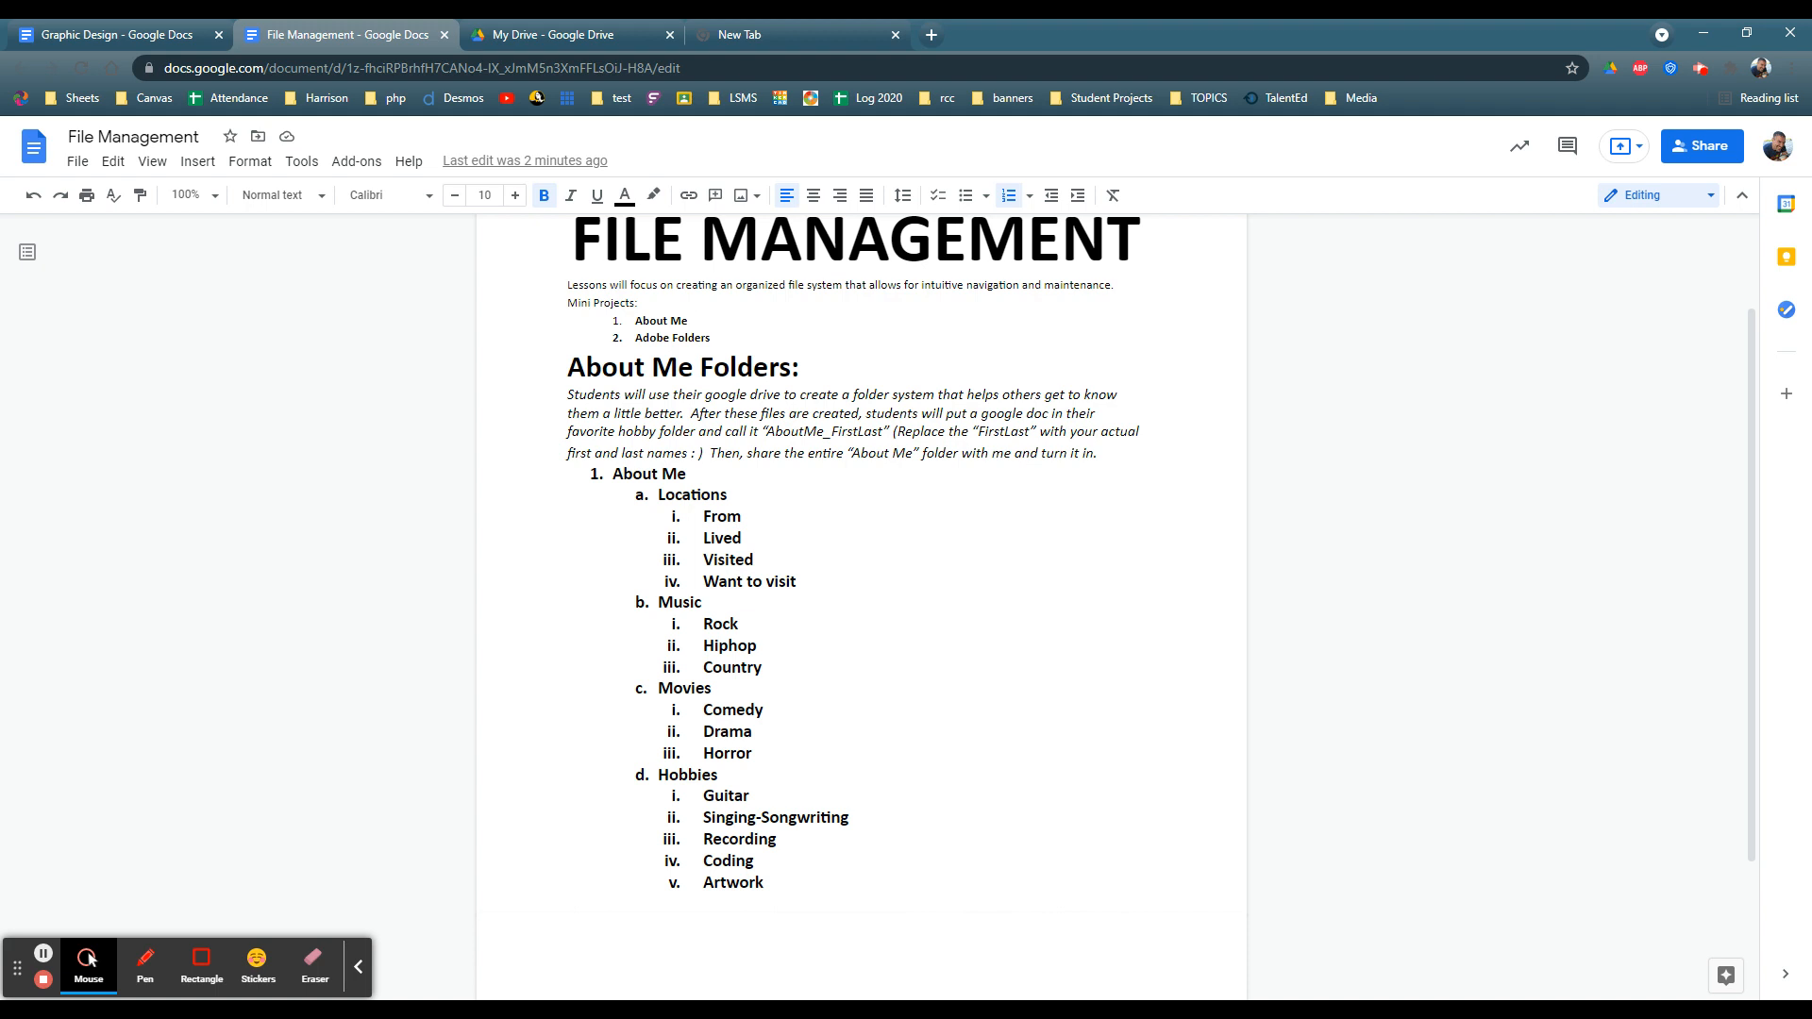
{"action": "left_click", "coordinate": [566, 35]}
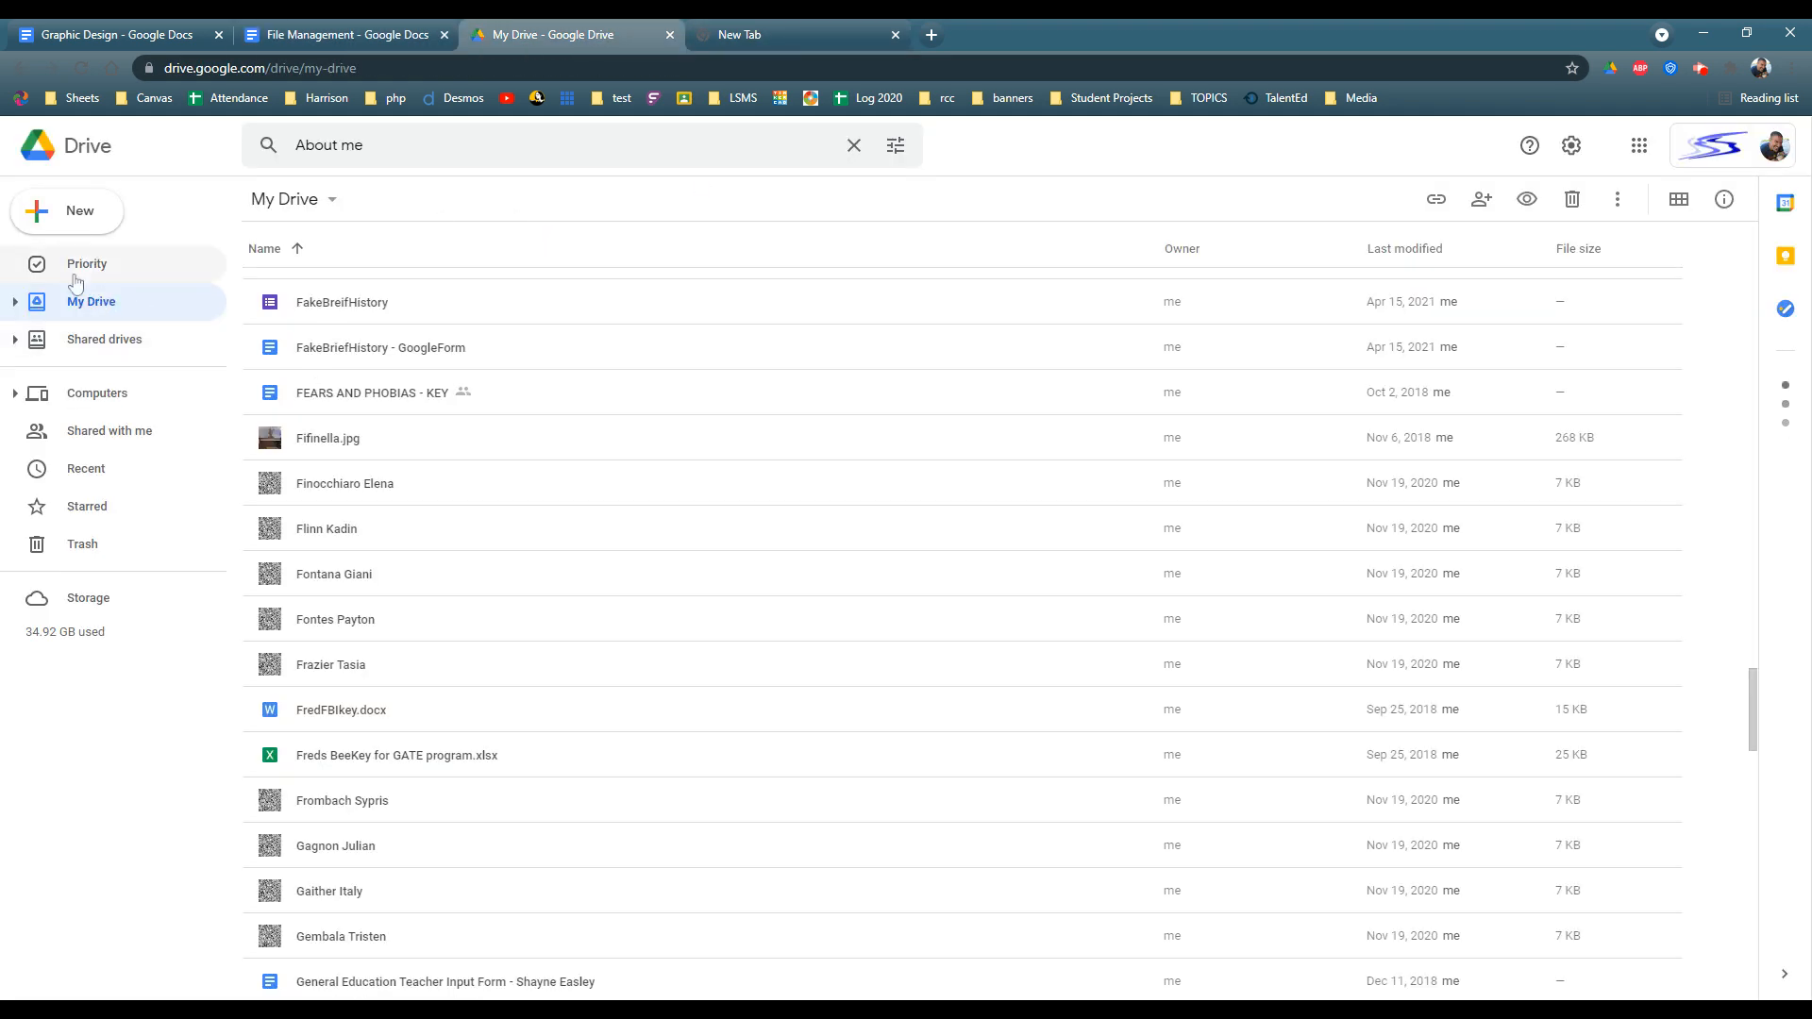
{"action": "left_click", "coordinate": [85, 307]}
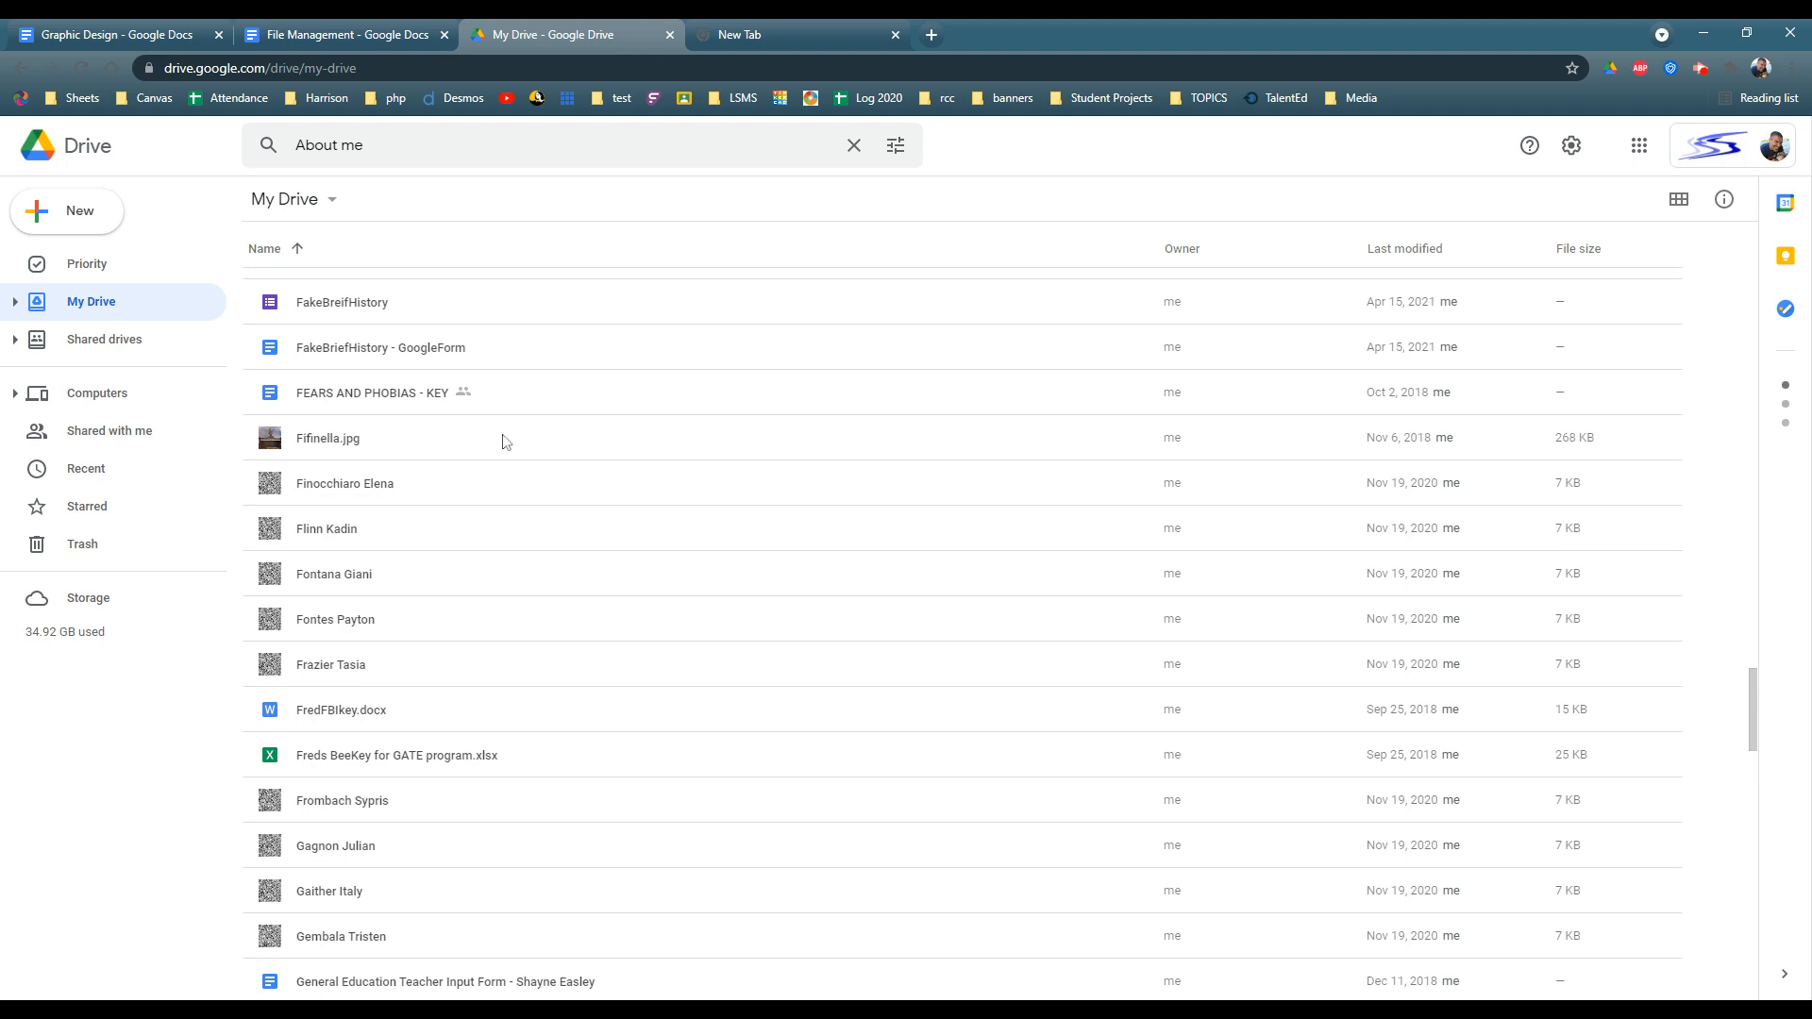
{"action": "scroll", "coordinate": [505, 441], "scroll_direction": "up", "scroll_amount": 14}
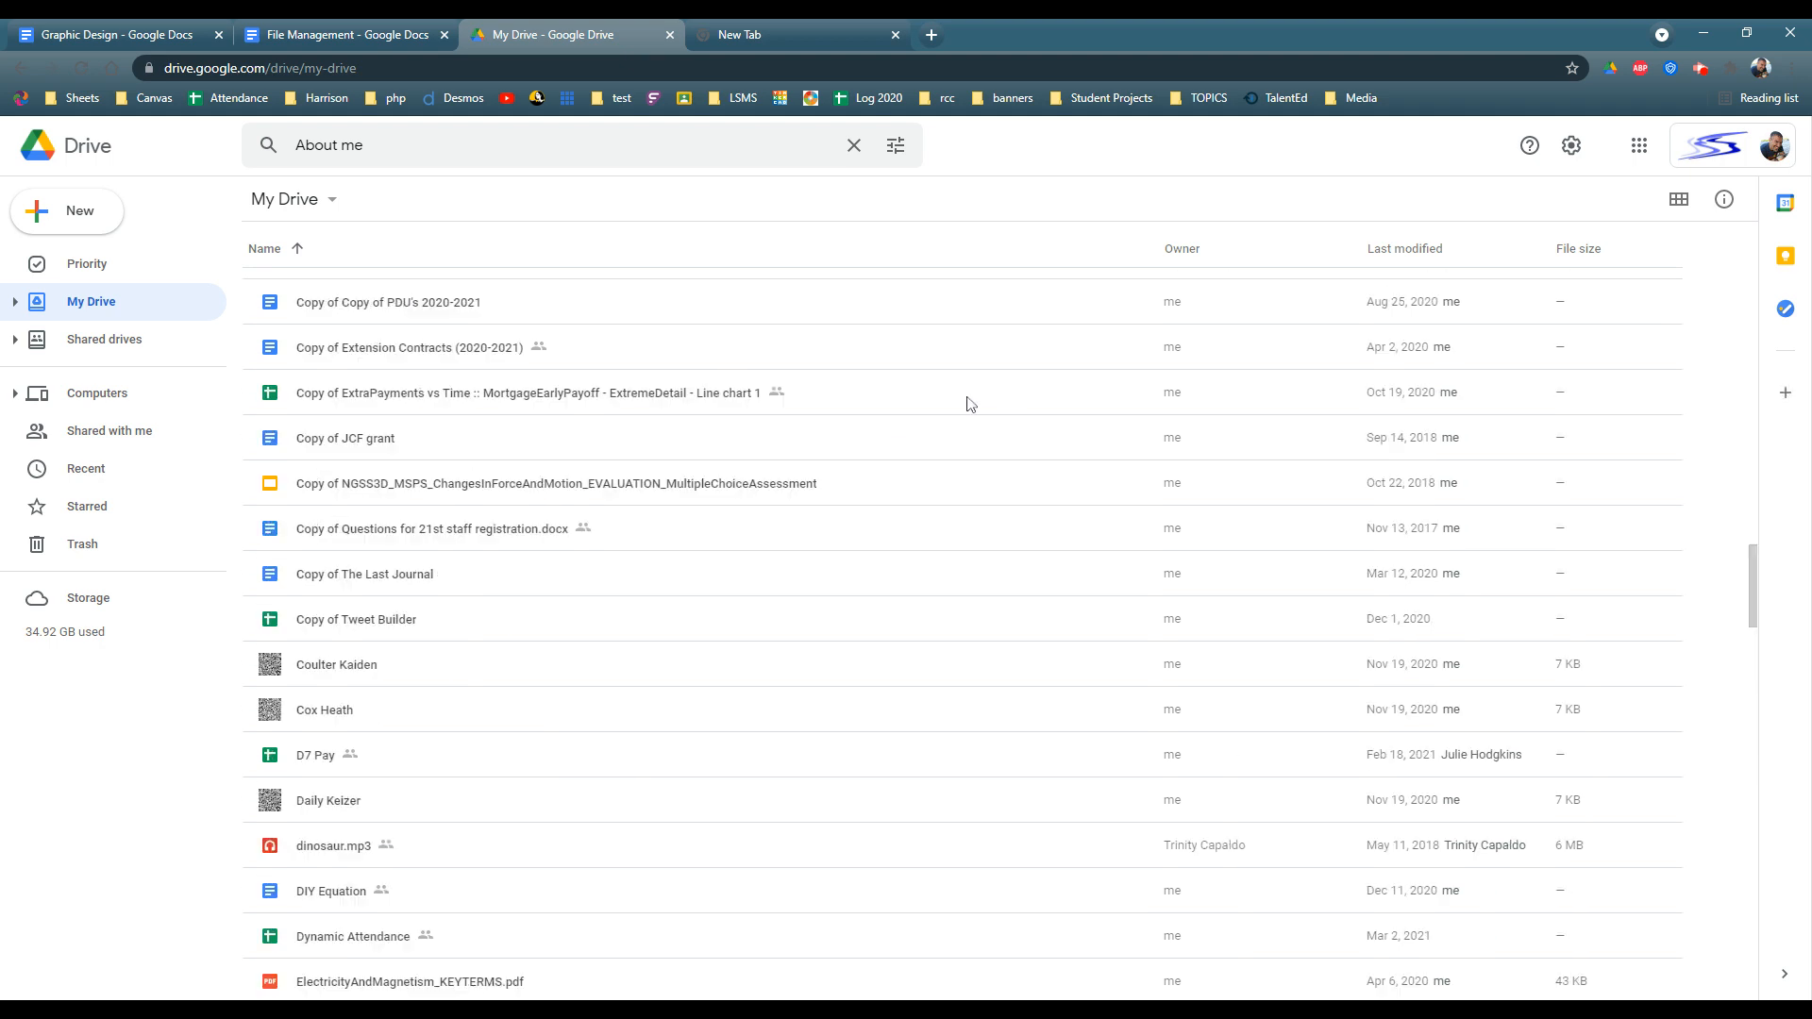
{"action": "scroll", "coordinate": [666, 405], "scroll_direction": "up", "scroll_amount": 10}
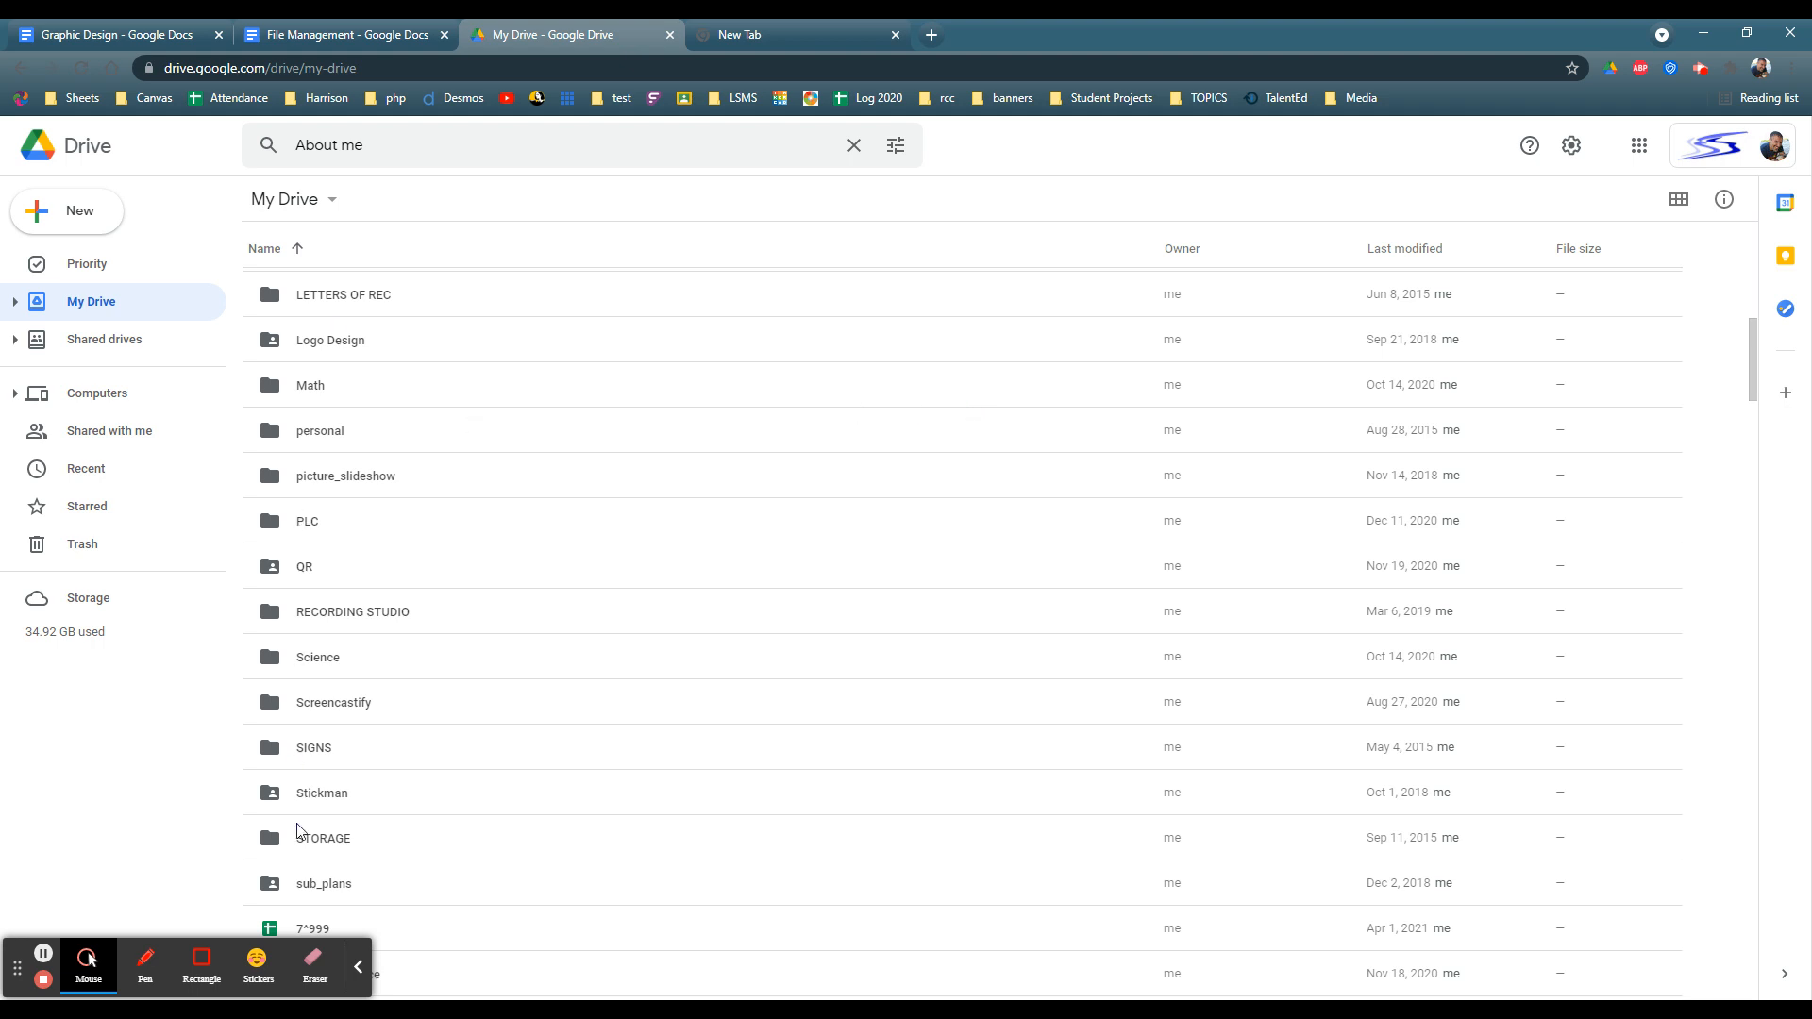
{"action": "scroll", "coordinate": [368, 534], "scroll_direction": "up", "scroll_amount": 10}
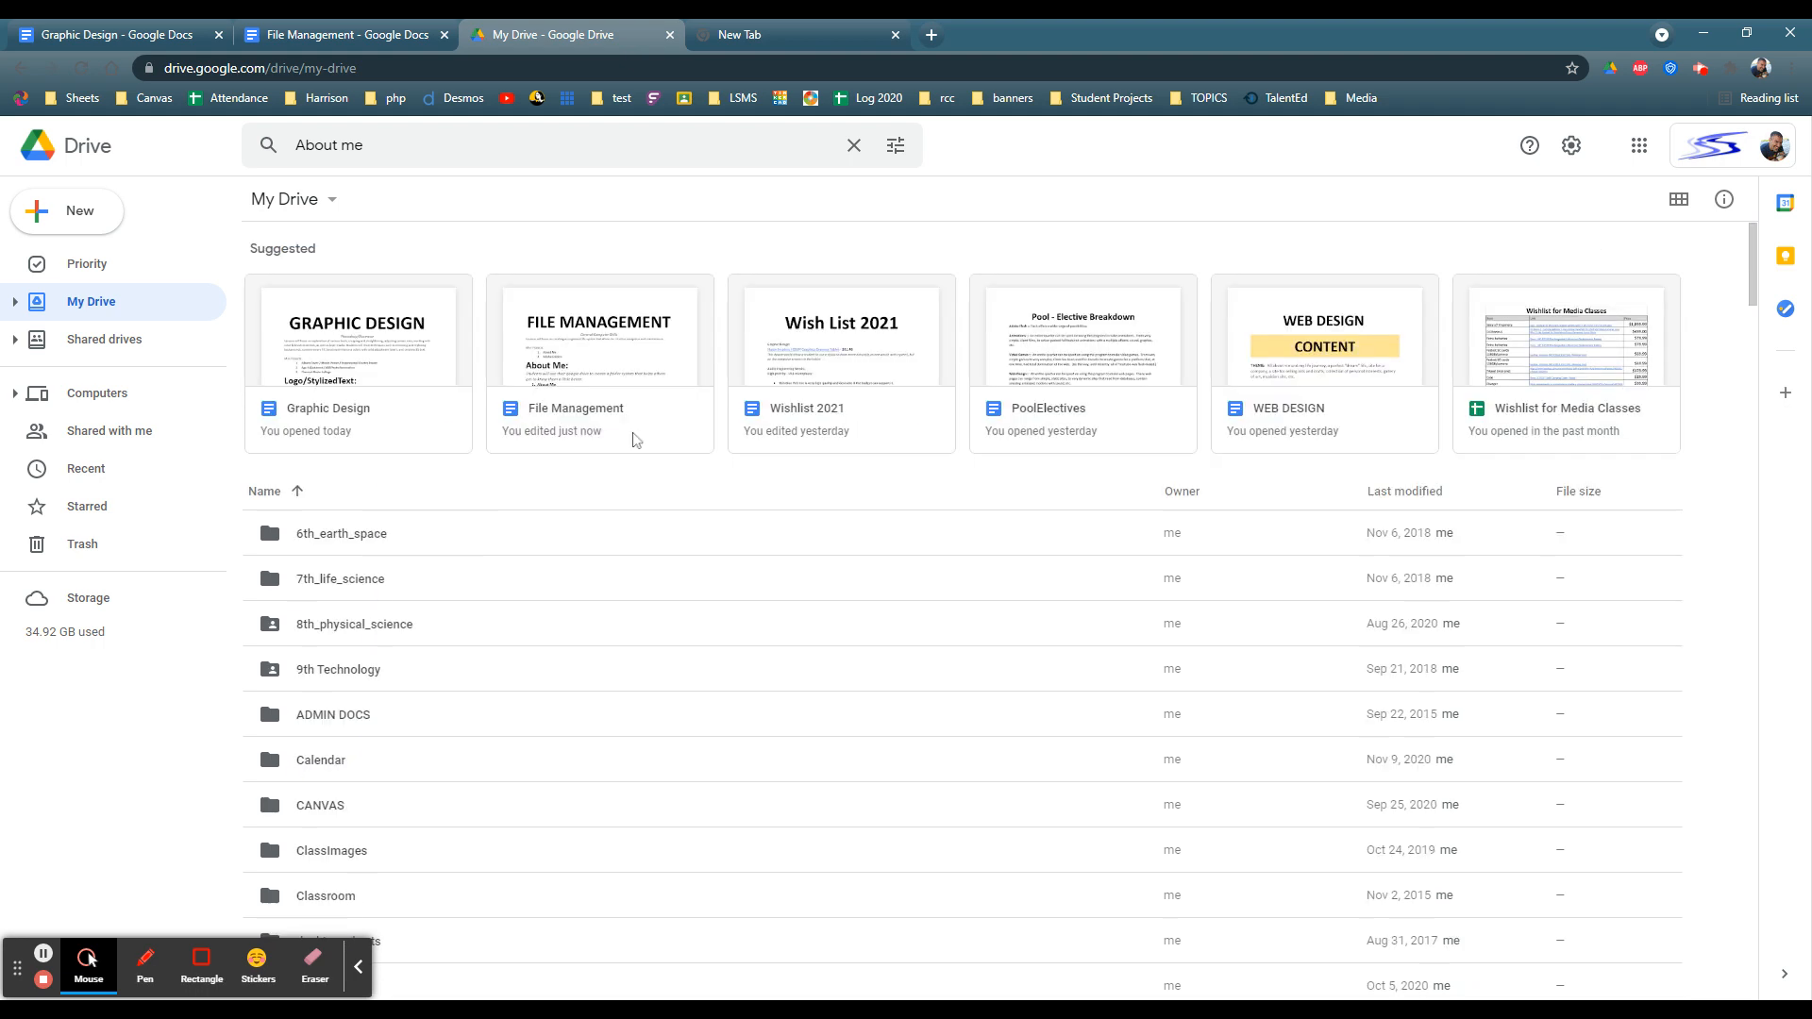
{"action": "scroll", "coordinate": [664, 493], "scroll_direction": "down", "scroll_amount": 2}
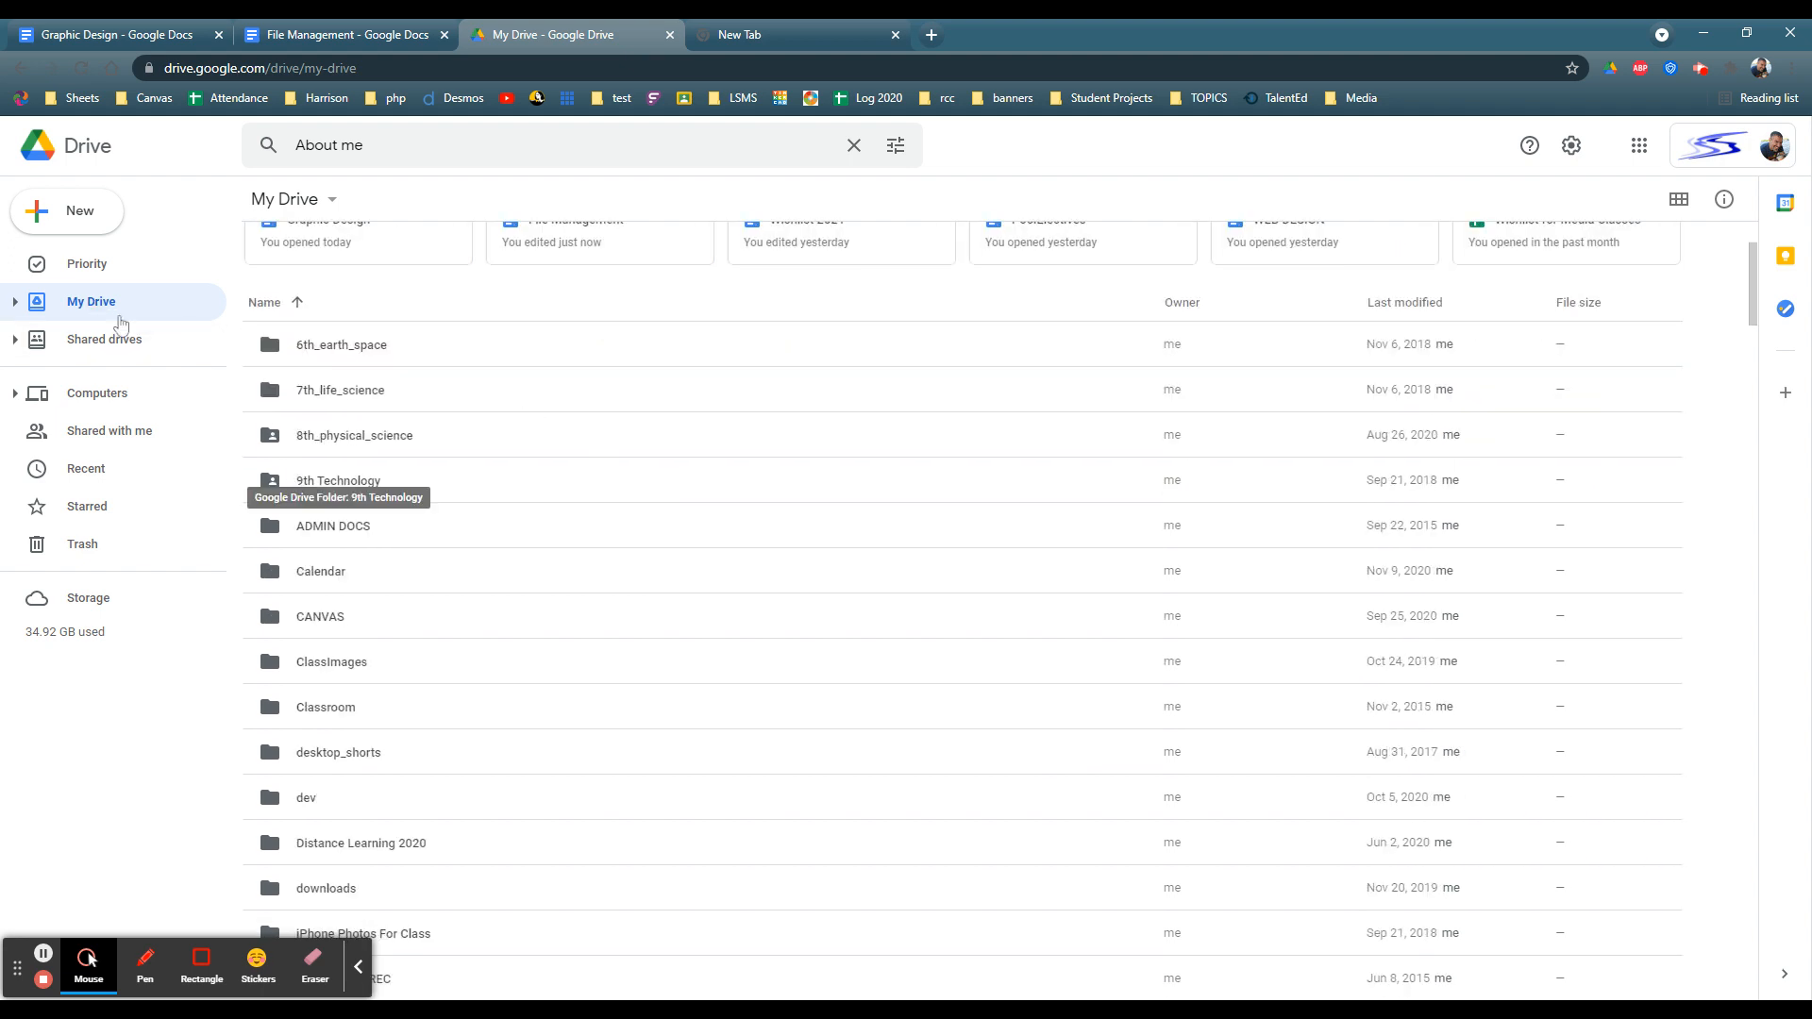
{"action": "left_click", "coordinate": [76, 219]}
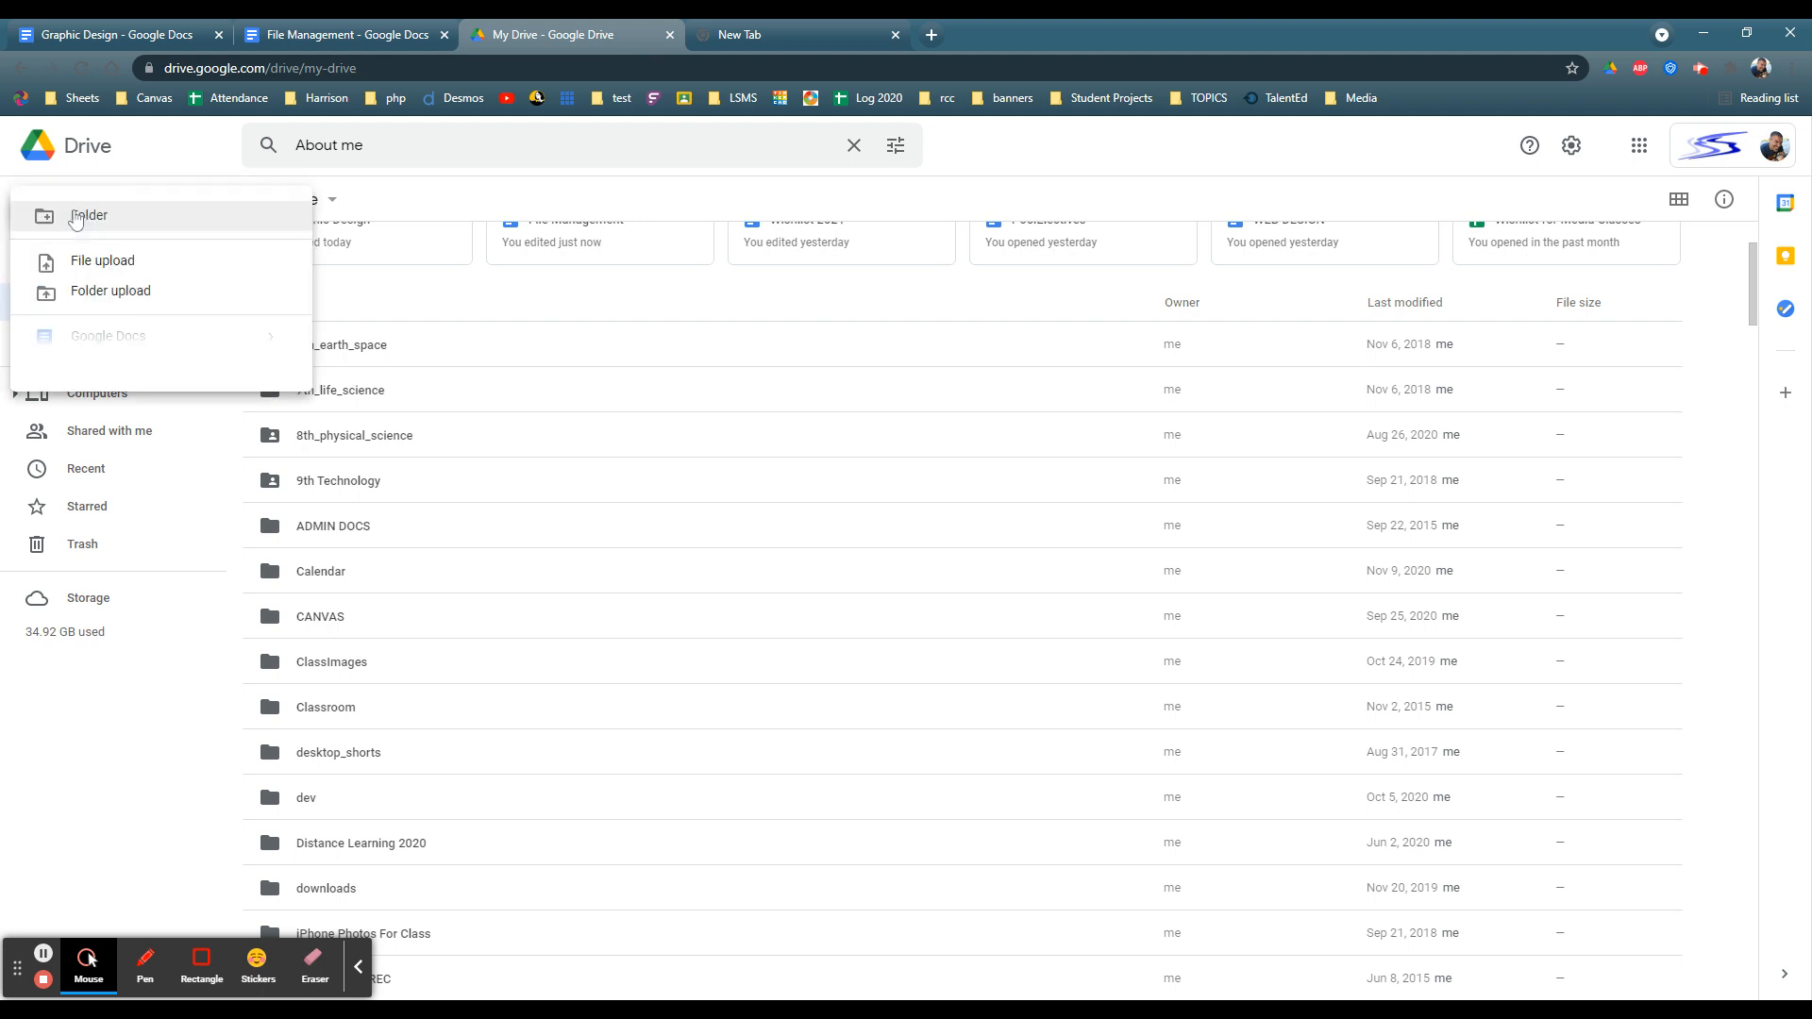
{"action": "left_click", "coordinate": [89, 229]}
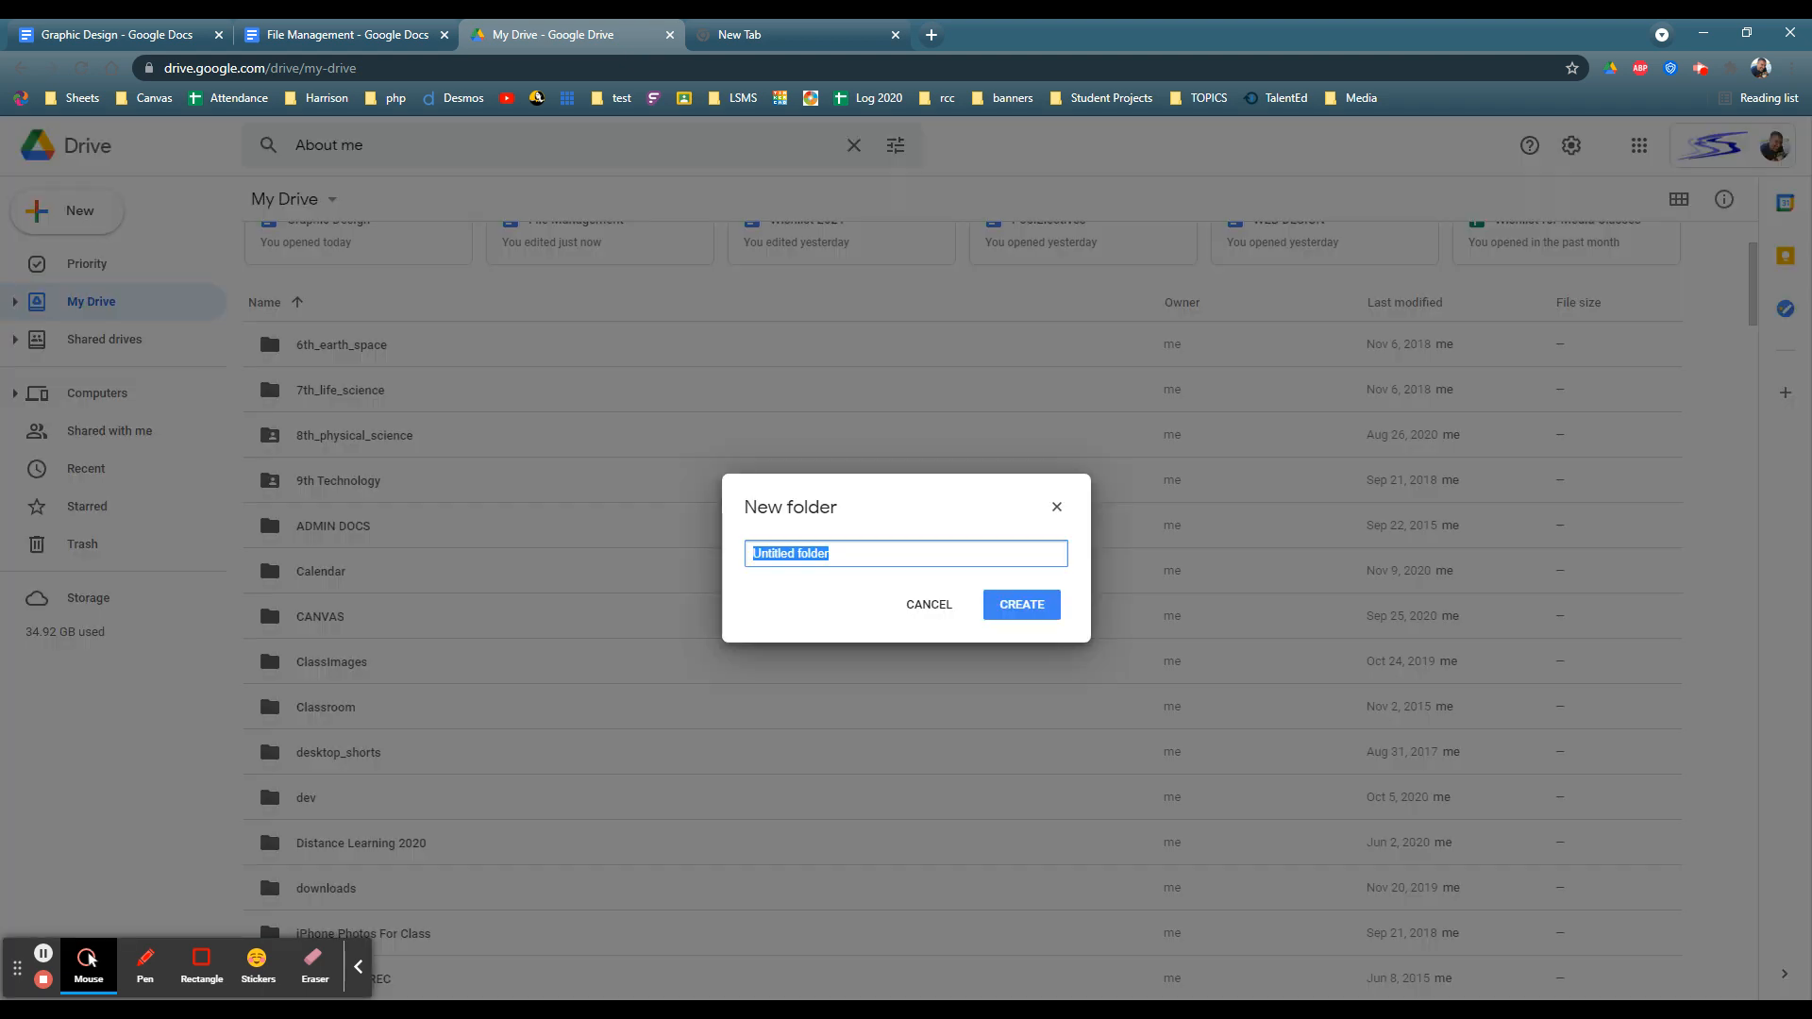
{"action": "type", "text": "About Me"}
{"action": "key", "text": "Return"}
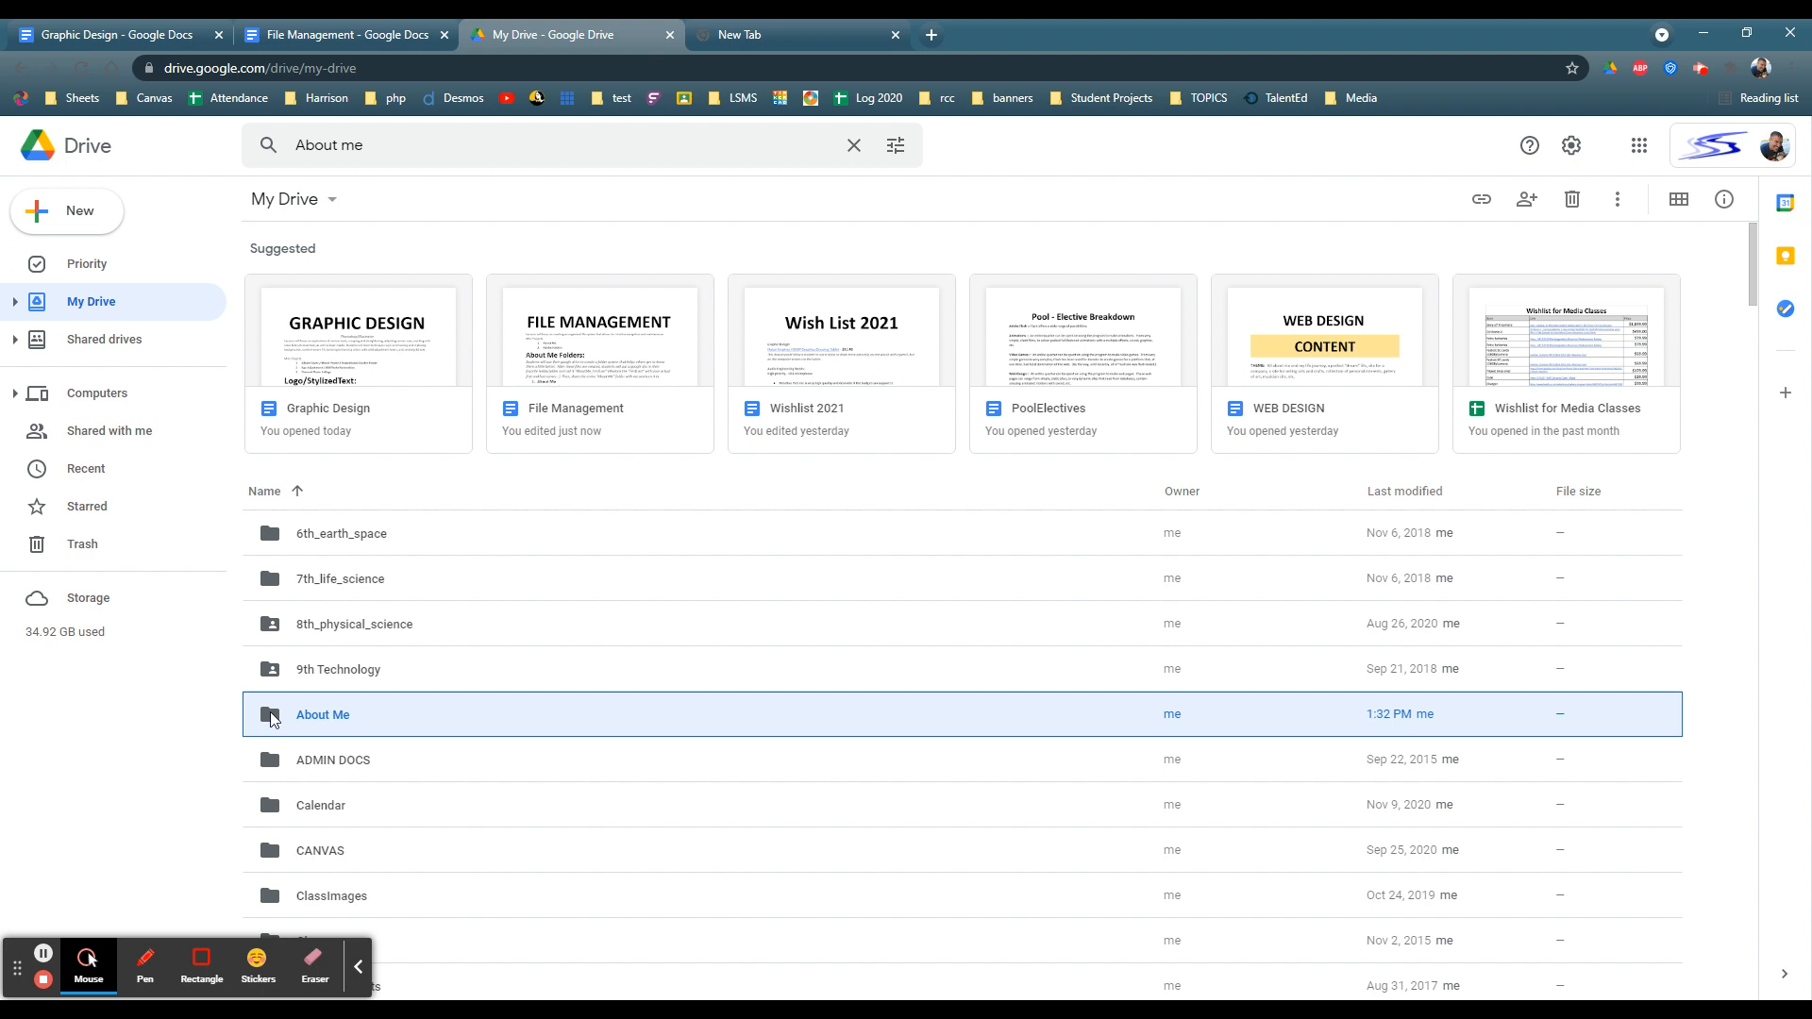
Step: Open the About Me folder, and check its main subfolder names in the outline of the File Management document
{"action": "double_click", "coordinate": [269, 714]}
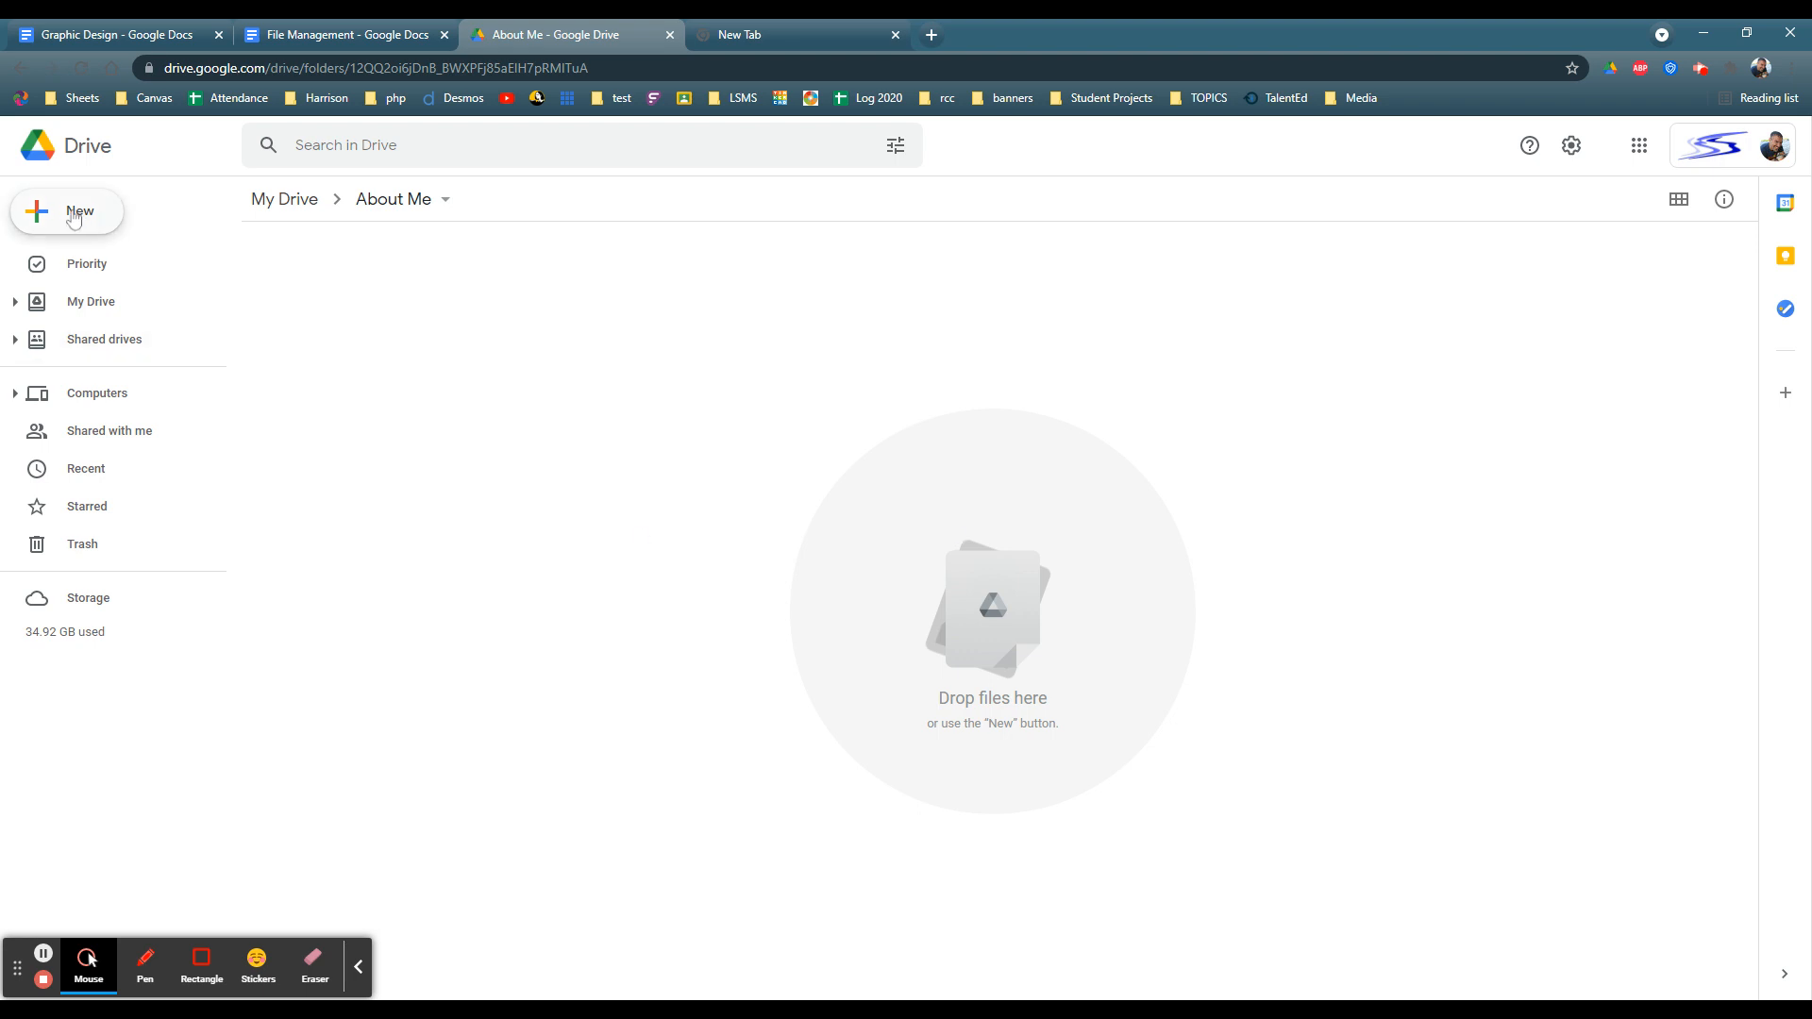
{"action": "left_click", "coordinate": [340, 34]}
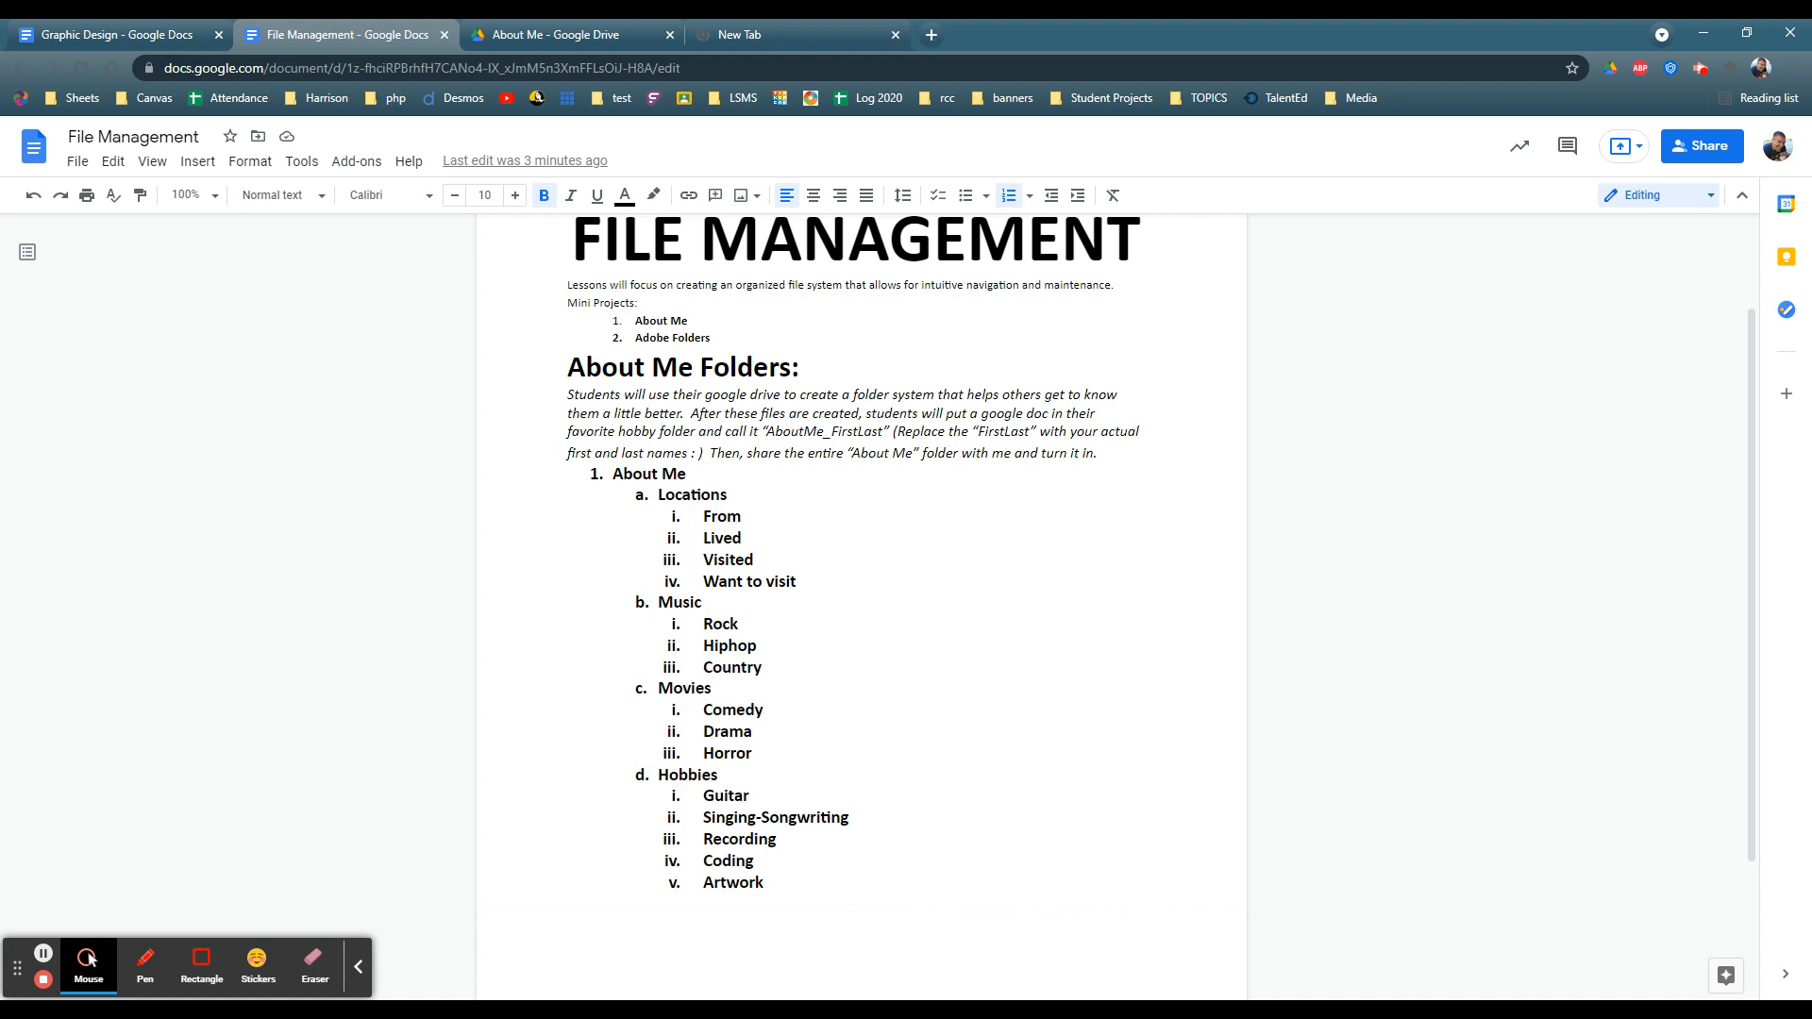
{"action": "left_click_drag", "start_coordinate": [689, 475], "coordinate": [609, 474]}
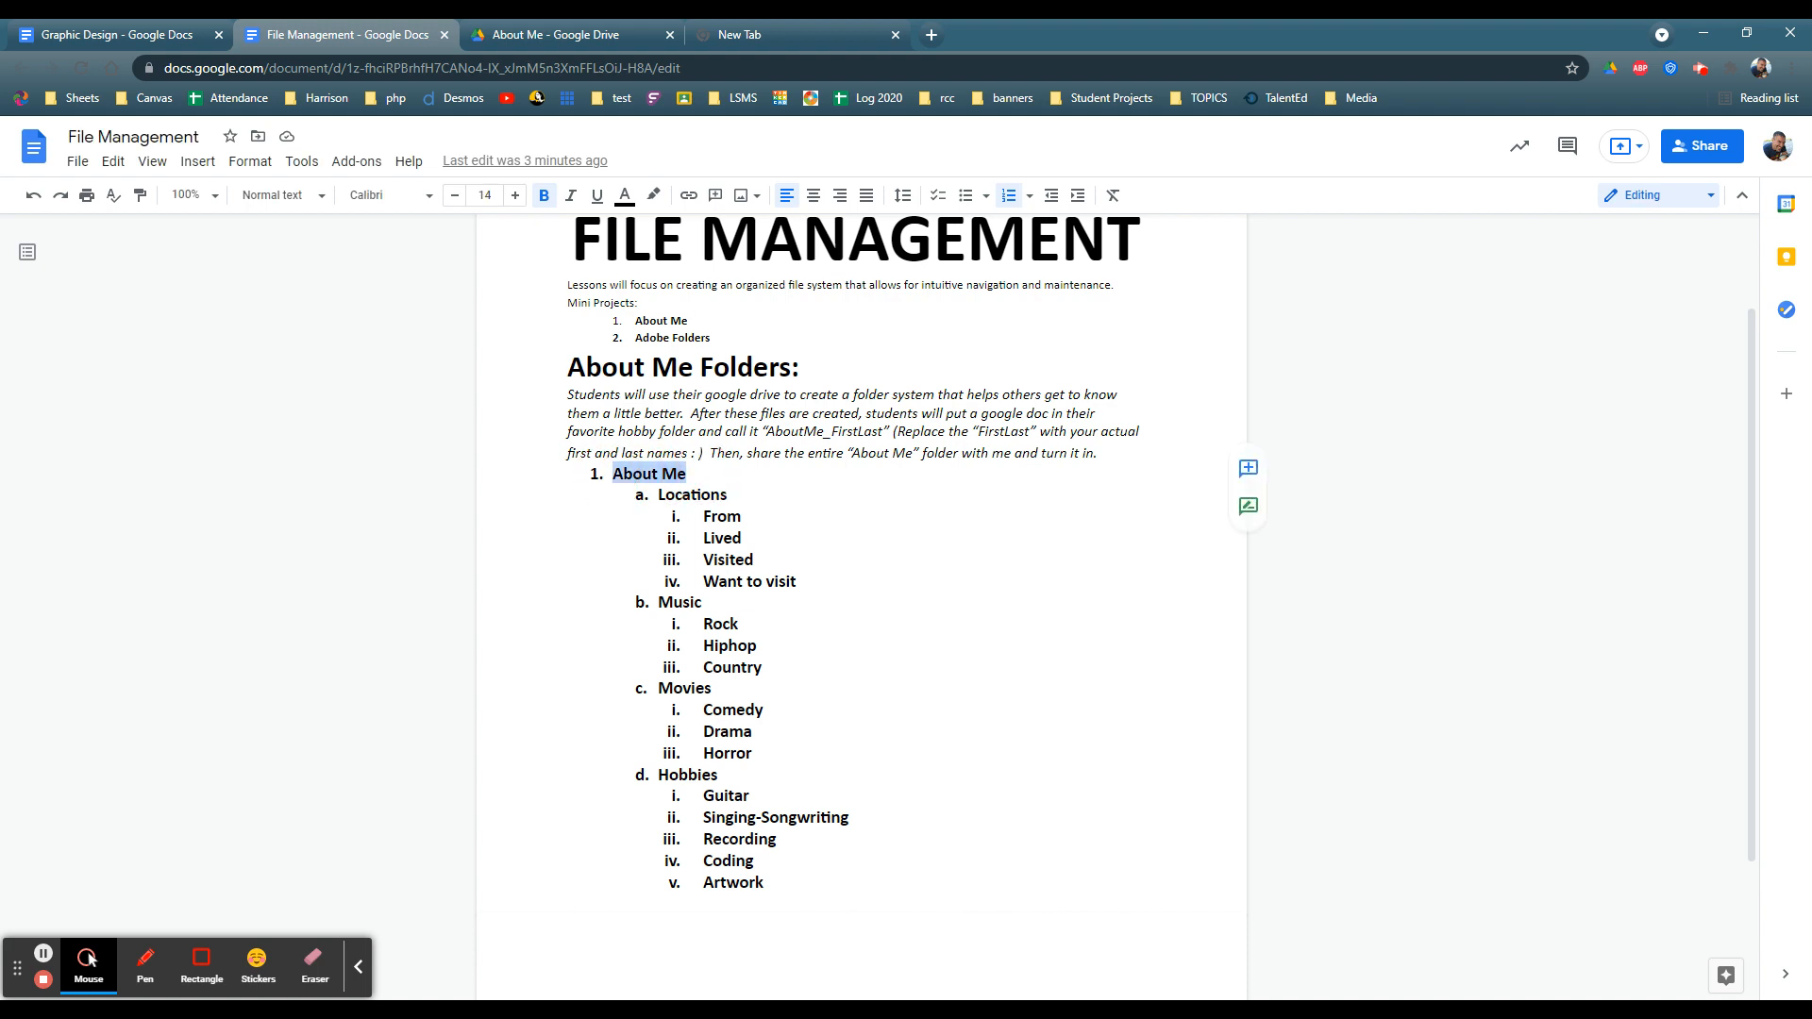
{"action": "left_click", "coordinate": [692, 495]}
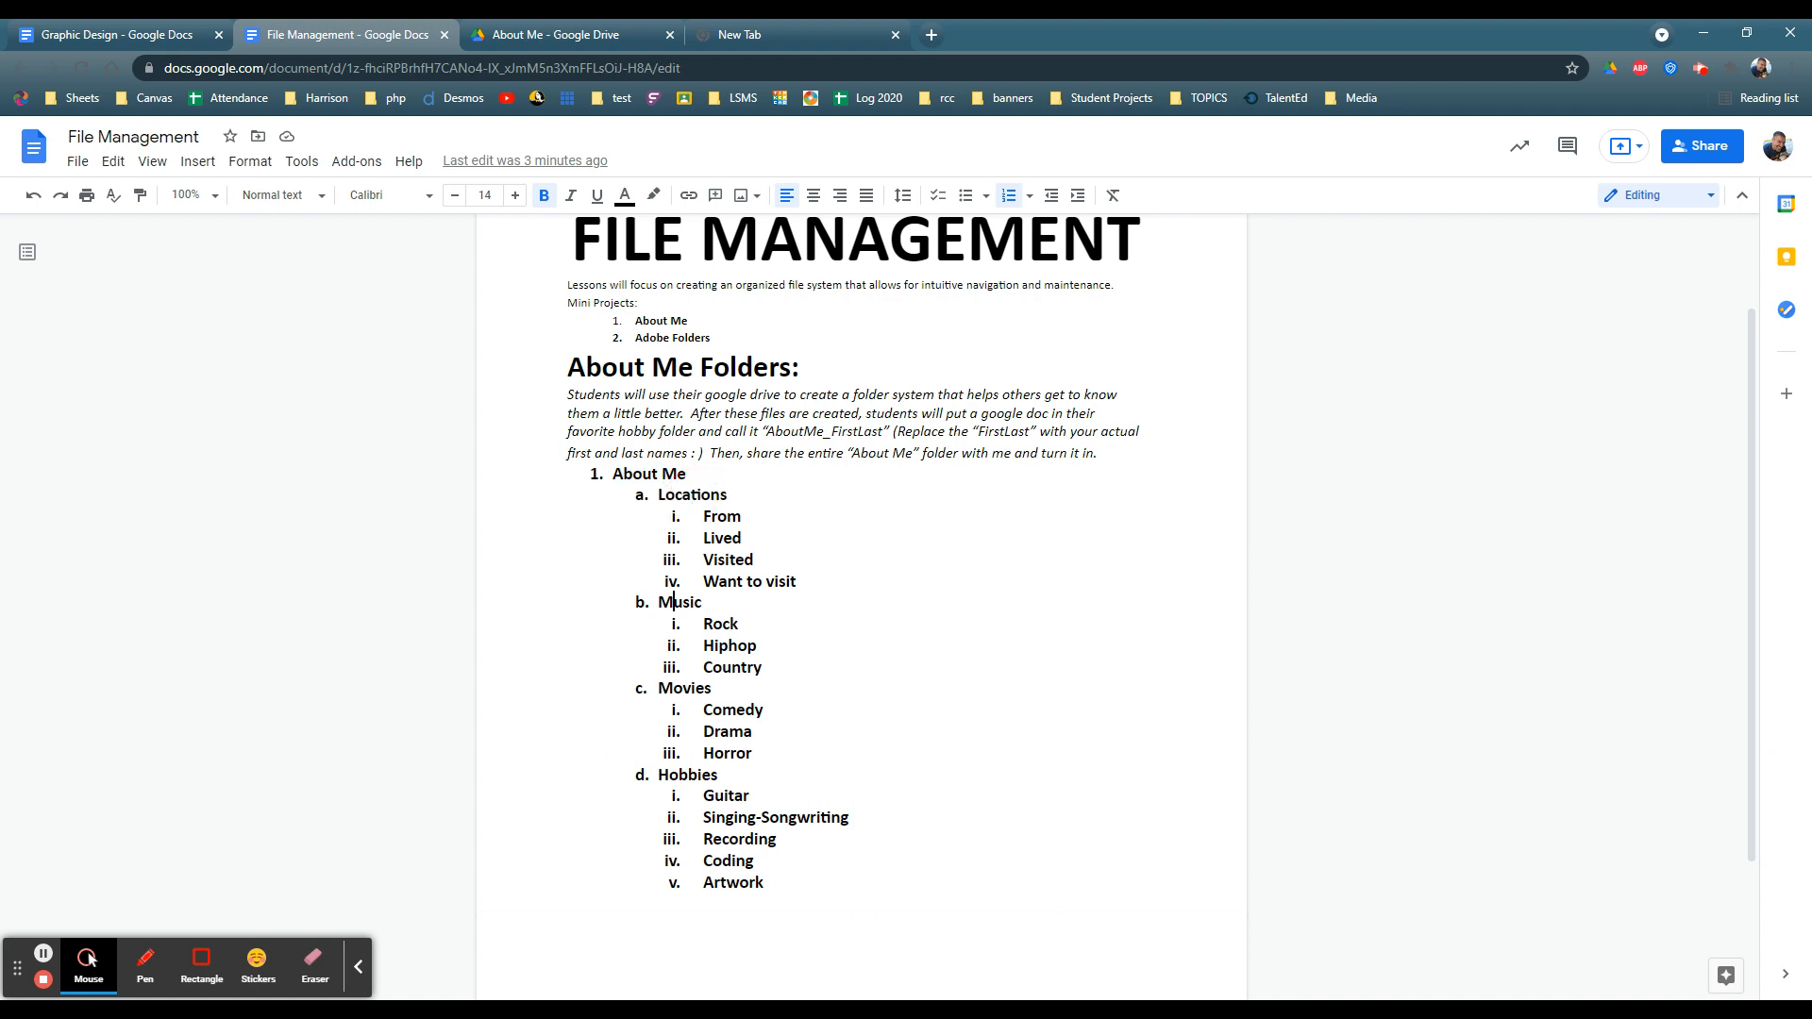
{"action": "left_click", "coordinate": [683, 688]}
{"action": "left_click", "coordinate": [678, 775]}
Step: Return to Google Drive and create a folder named Locations inside About Me
{"action": "left_click", "coordinate": [520, 38]}
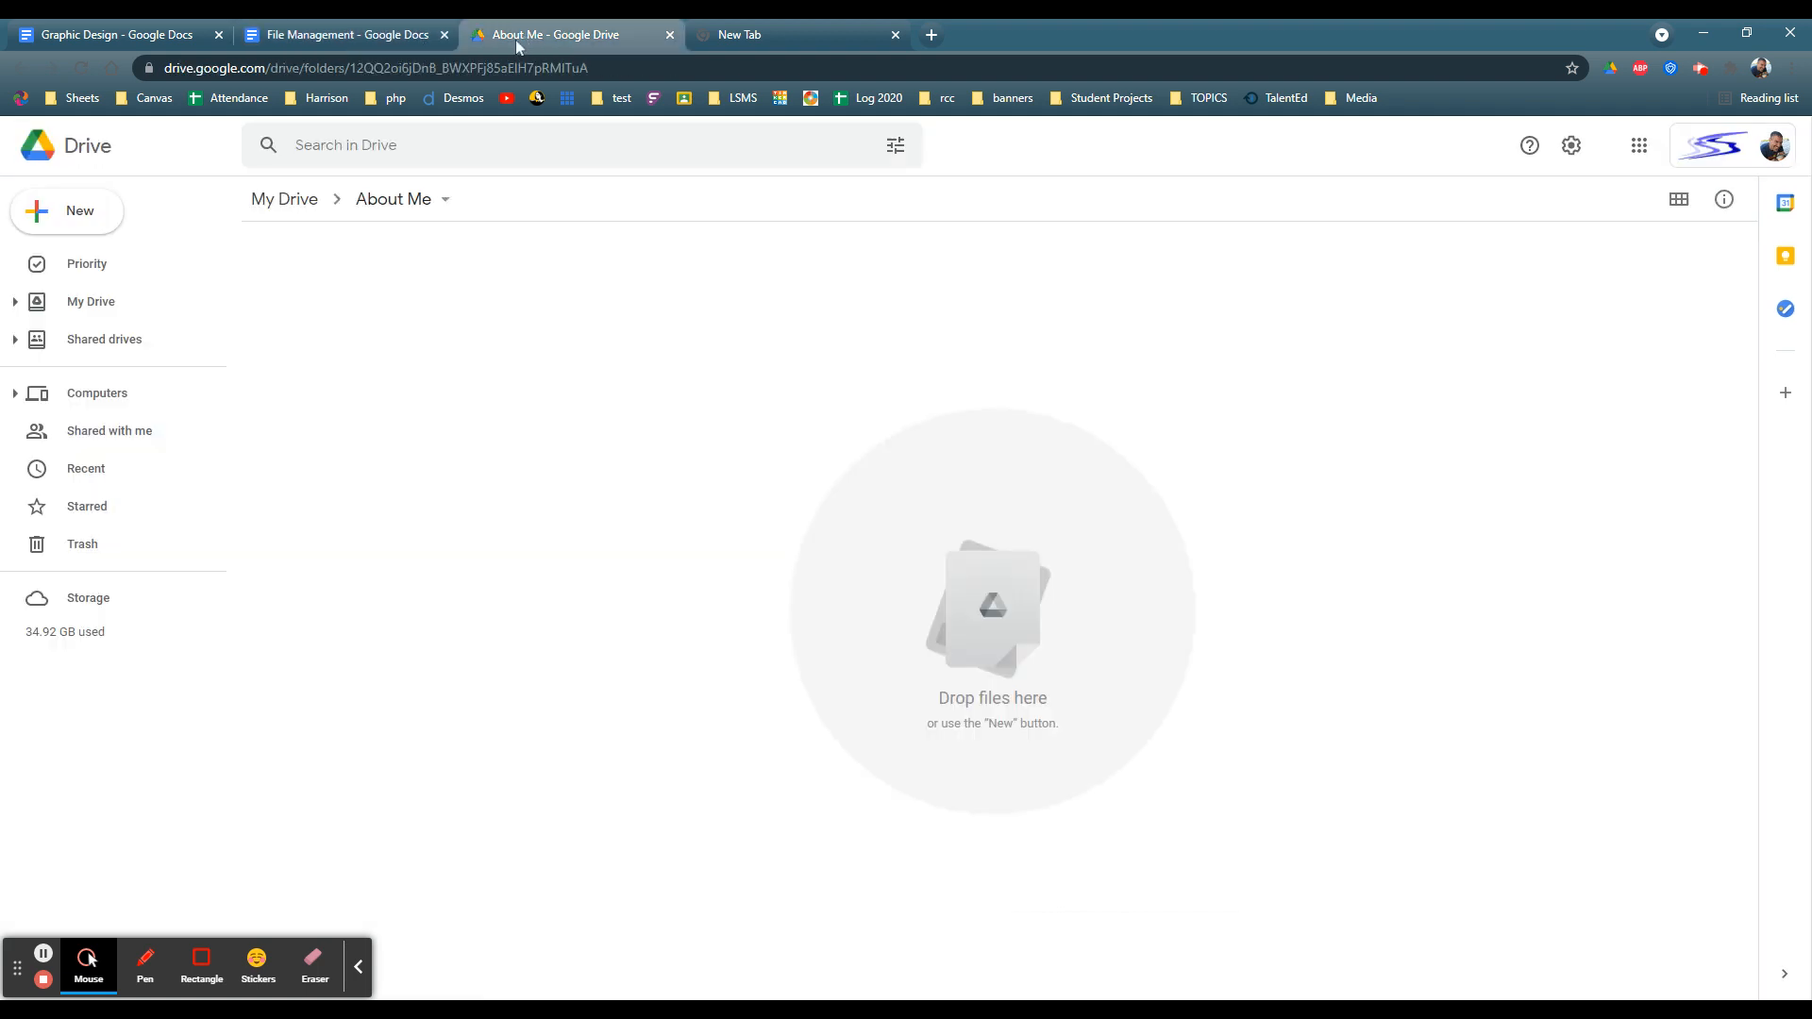
{"action": "left_click", "coordinate": [94, 224]}
{"action": "left_click", "coordinate": [133, 214]}
{"action": "type", "text": "Locations"}
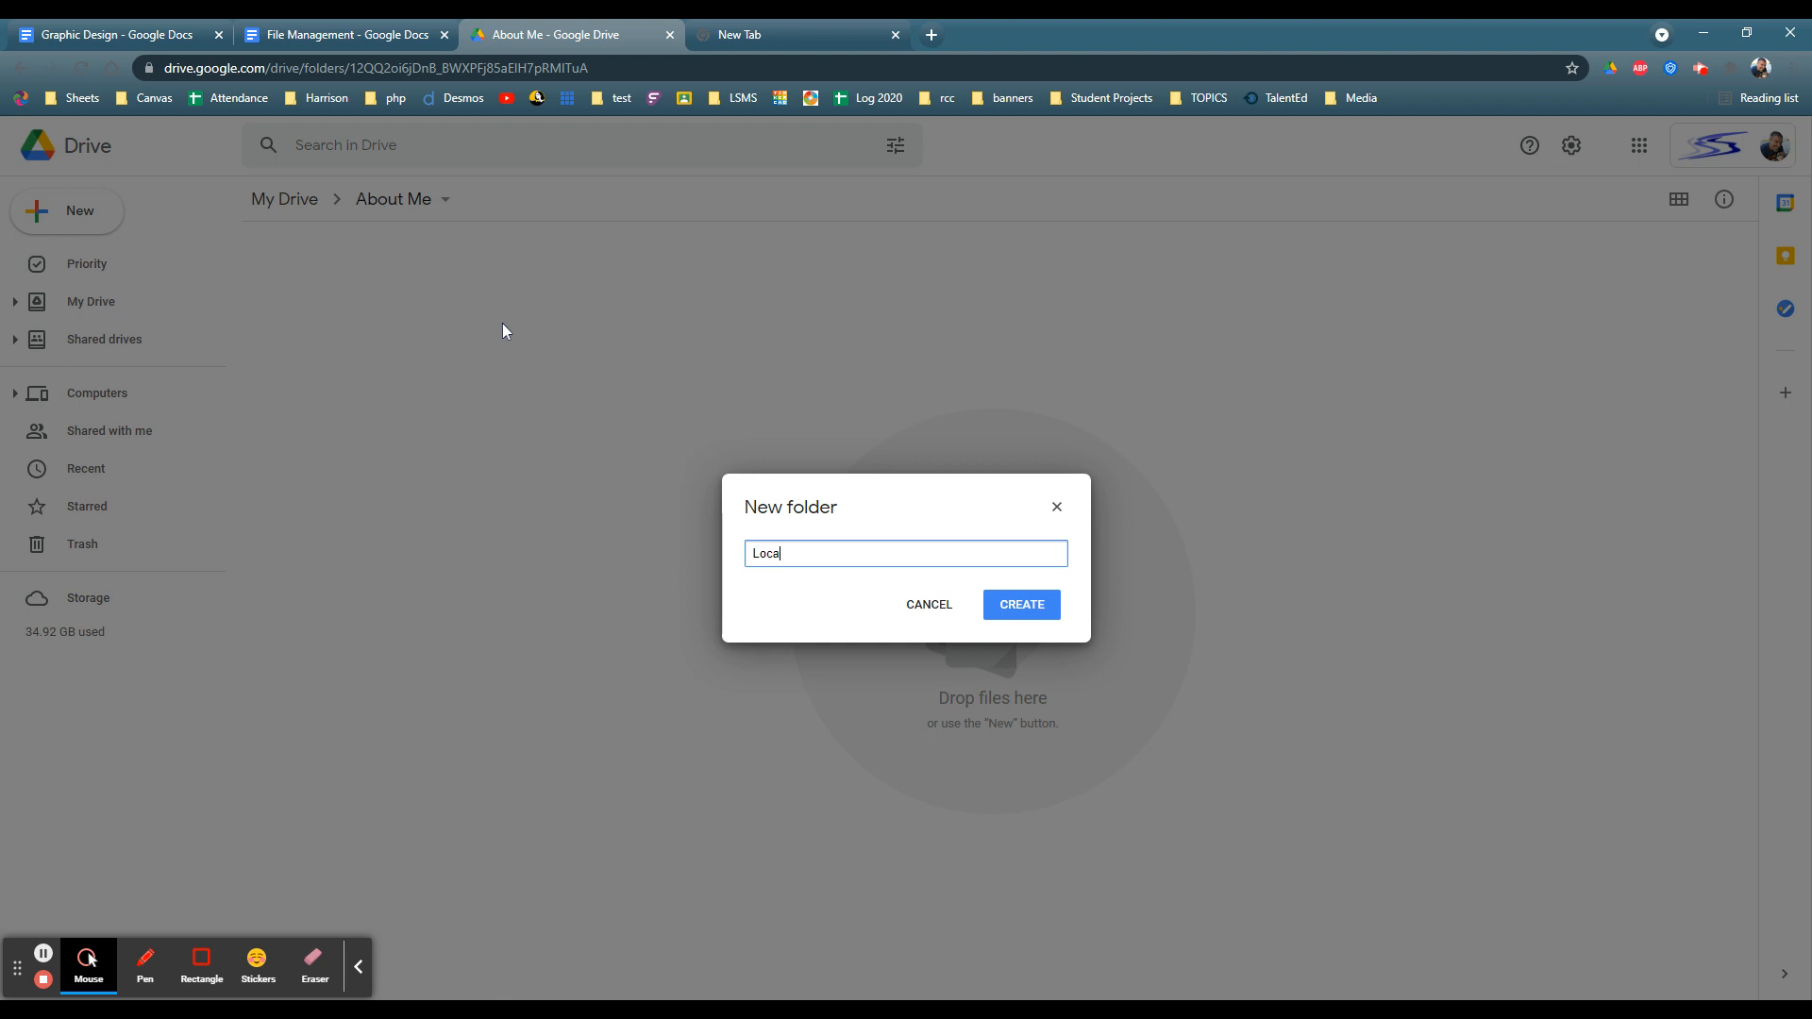
{"action": "key", "text": "Return"}
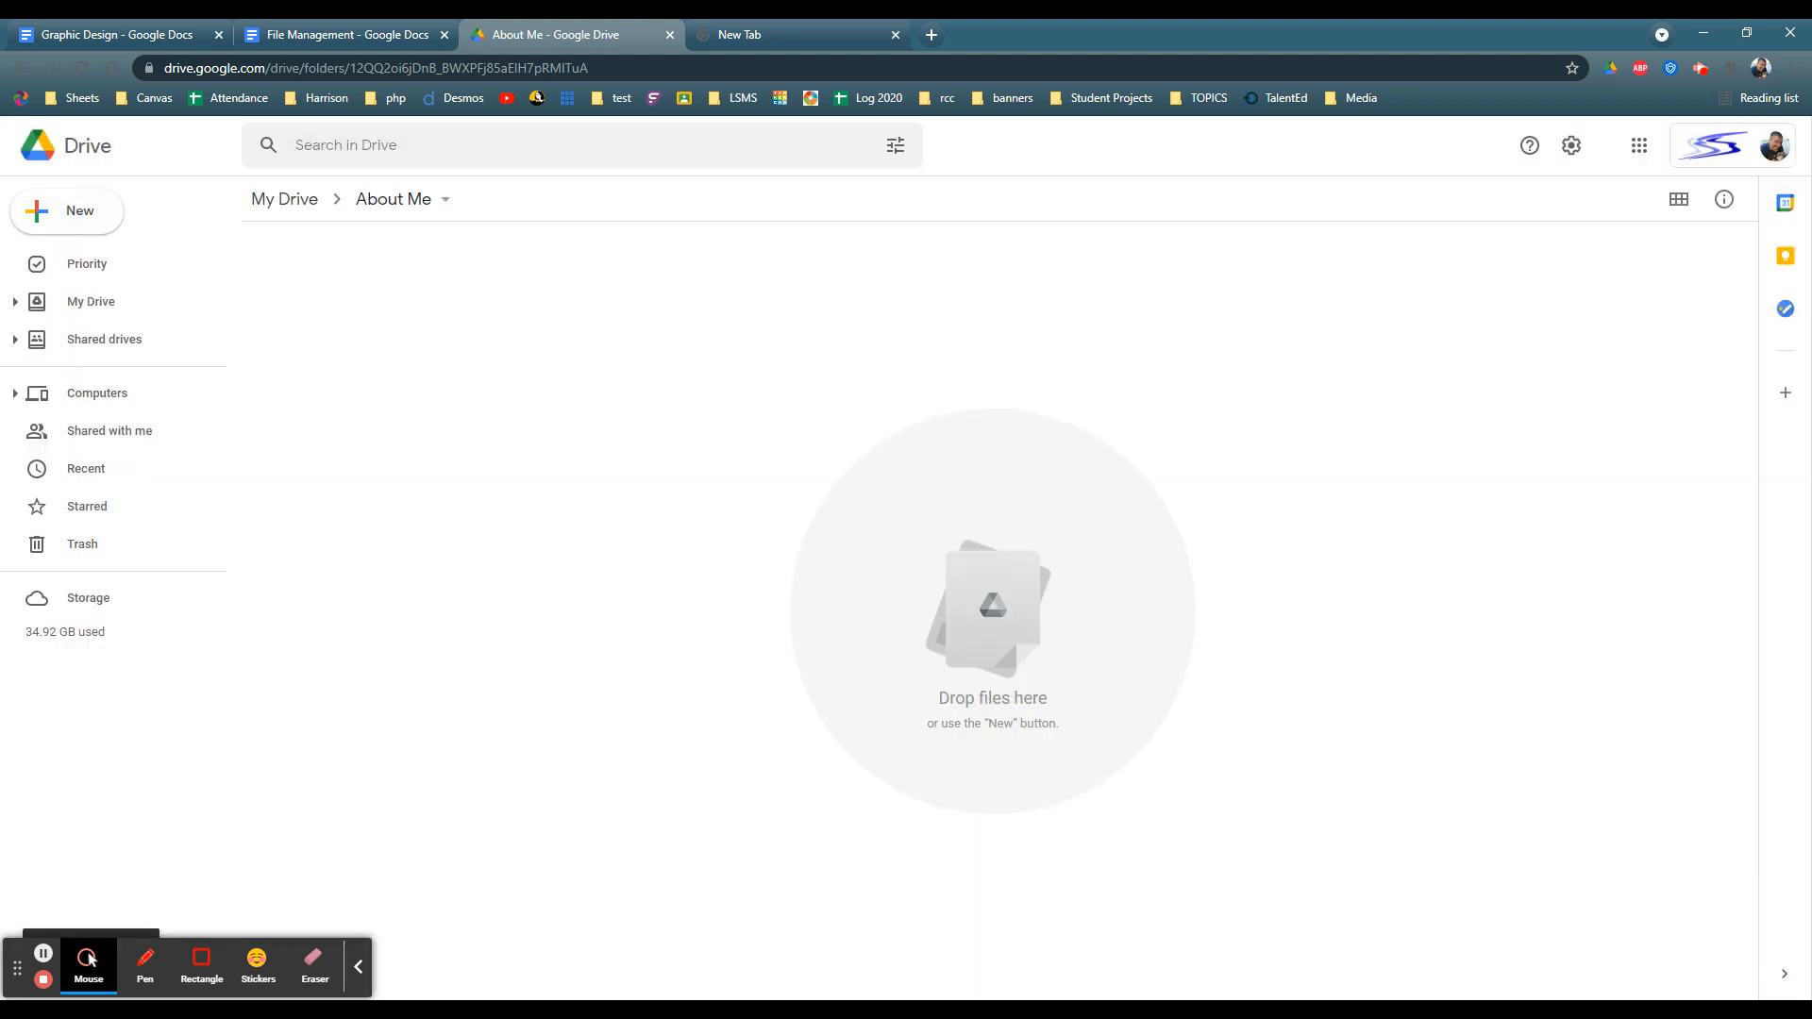
Step: Create a folder named Music inside About Me, checking the name against the File Management outline
{"action": "left_click", "coordinate": [83, 213]}
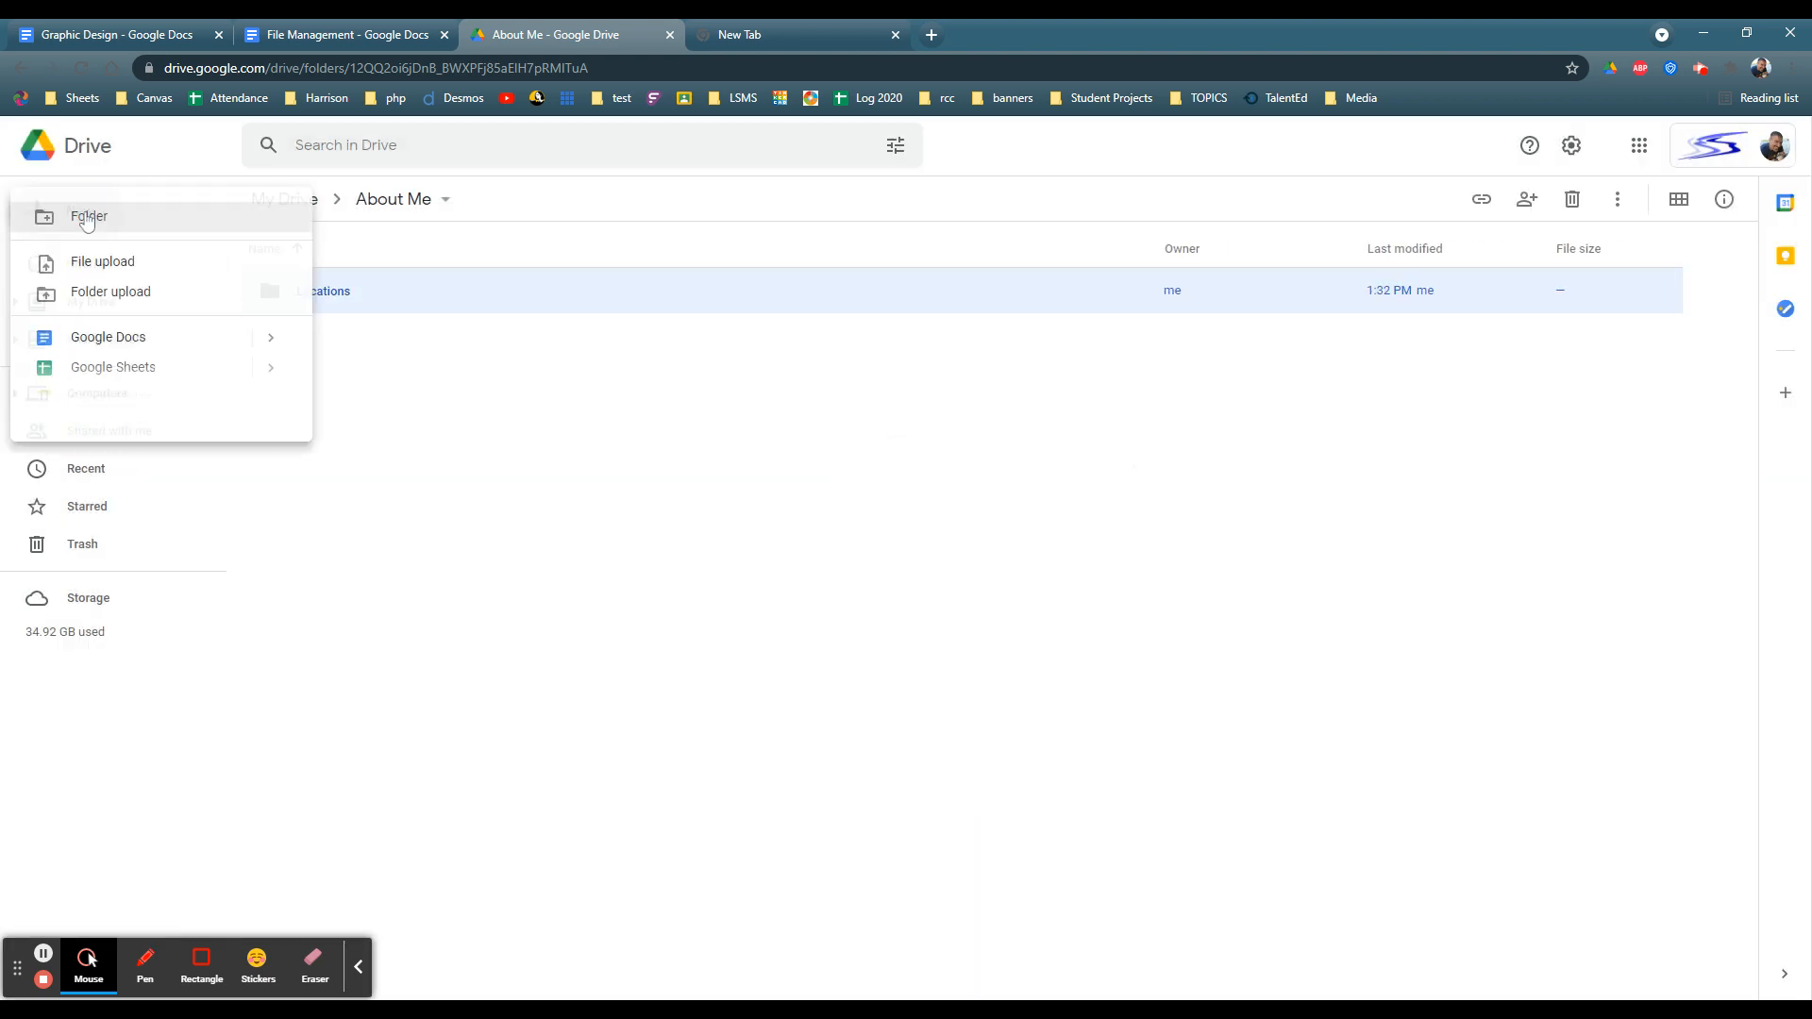
{"action": "left_click", "coordinate": [86, 218]}
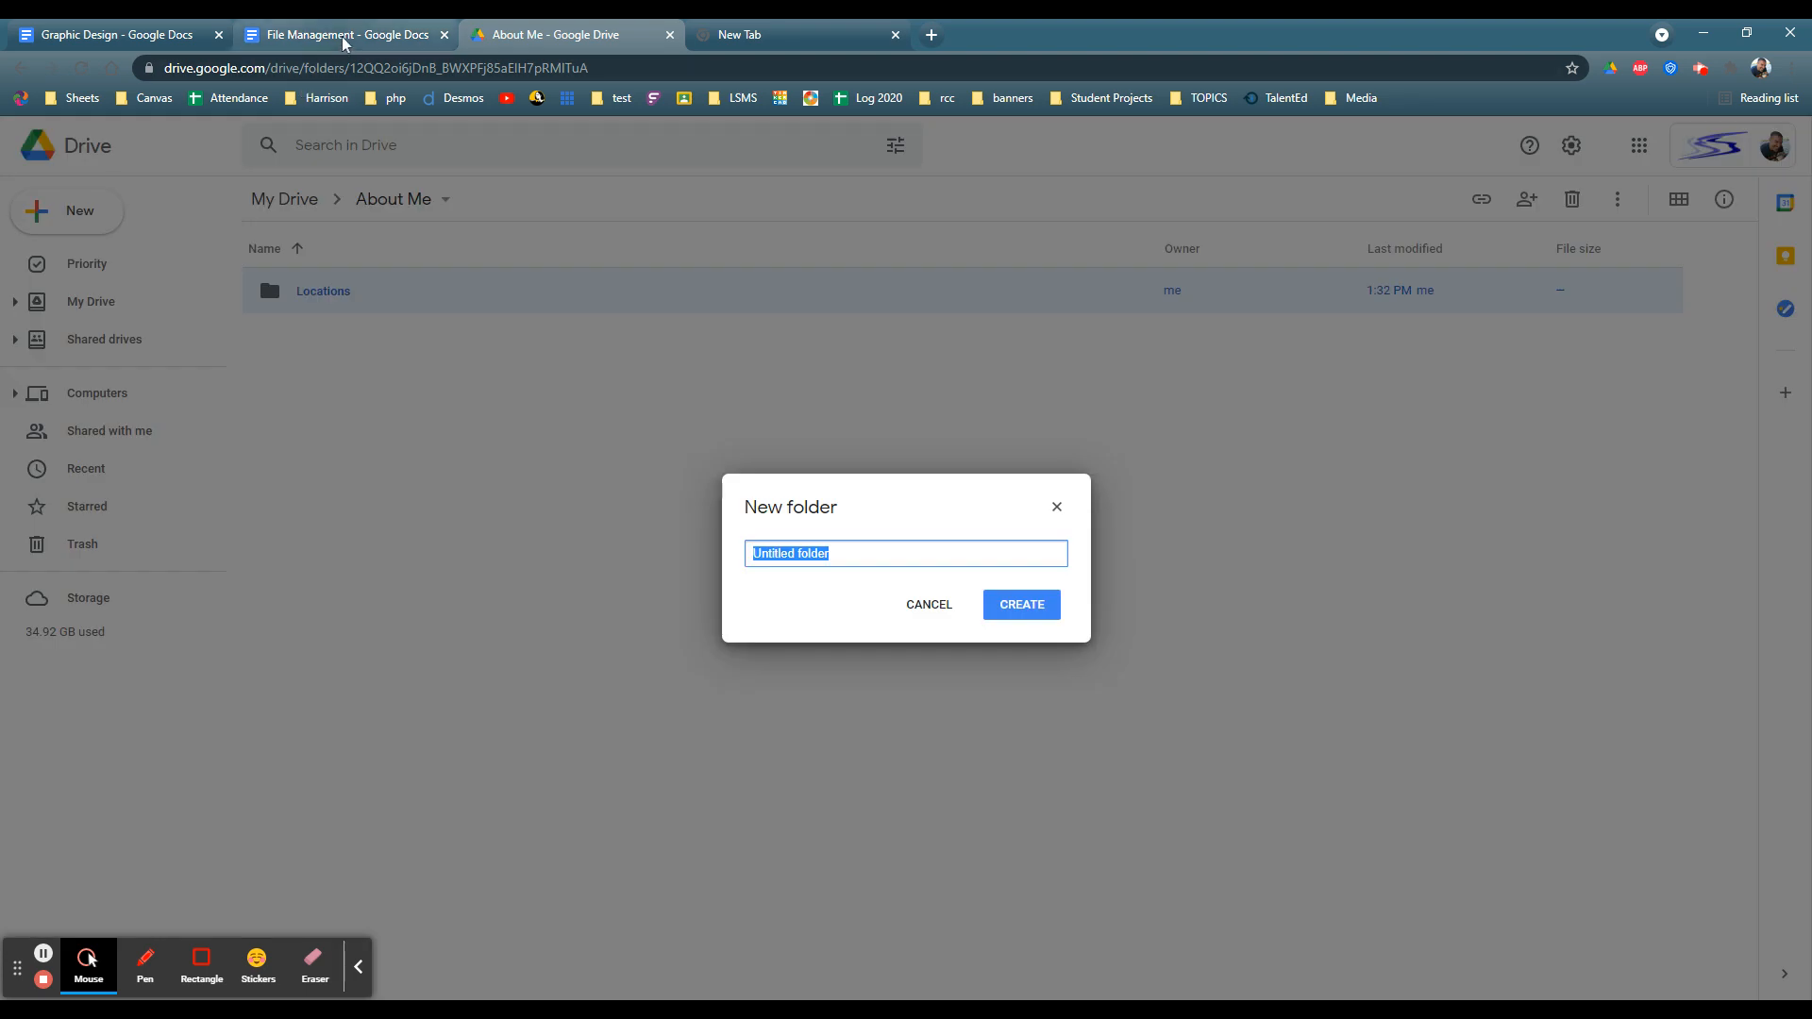
{"action": "left_click", "coordinate": [344, 36]}
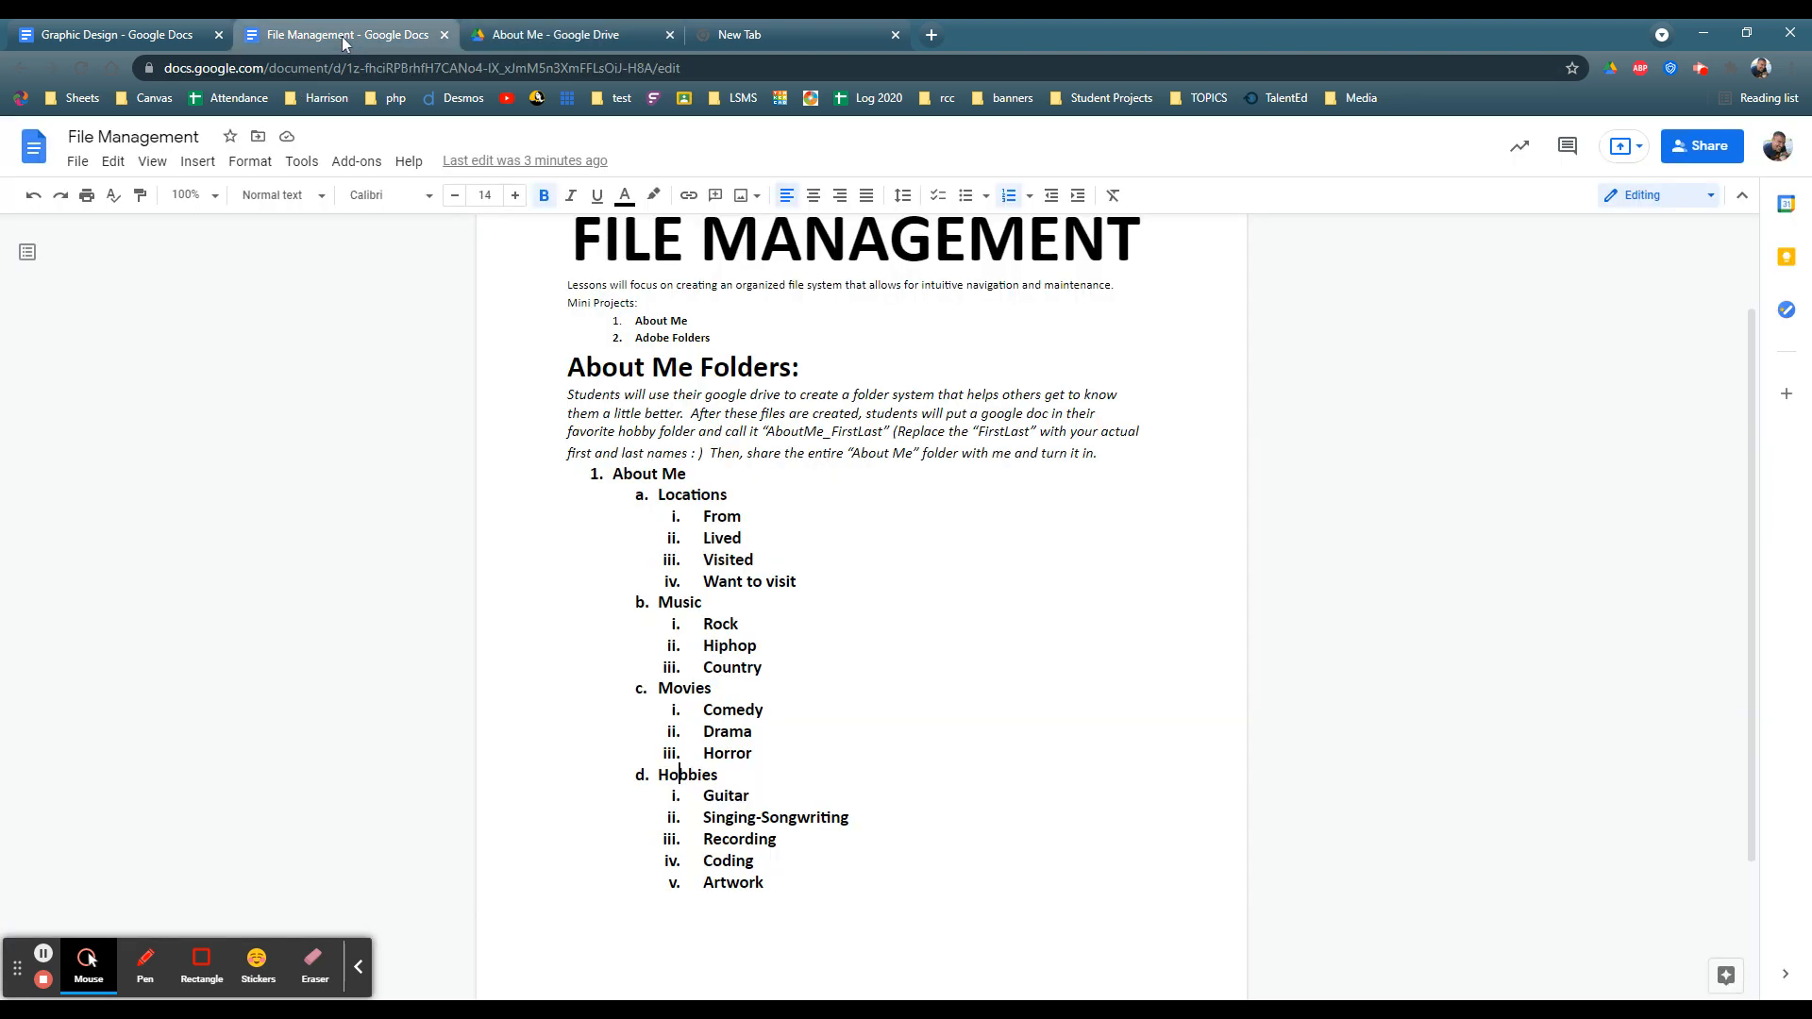
{"action": "left_click", "coordinate": [577, 37]}
{"action": "type", "text": "Music"}
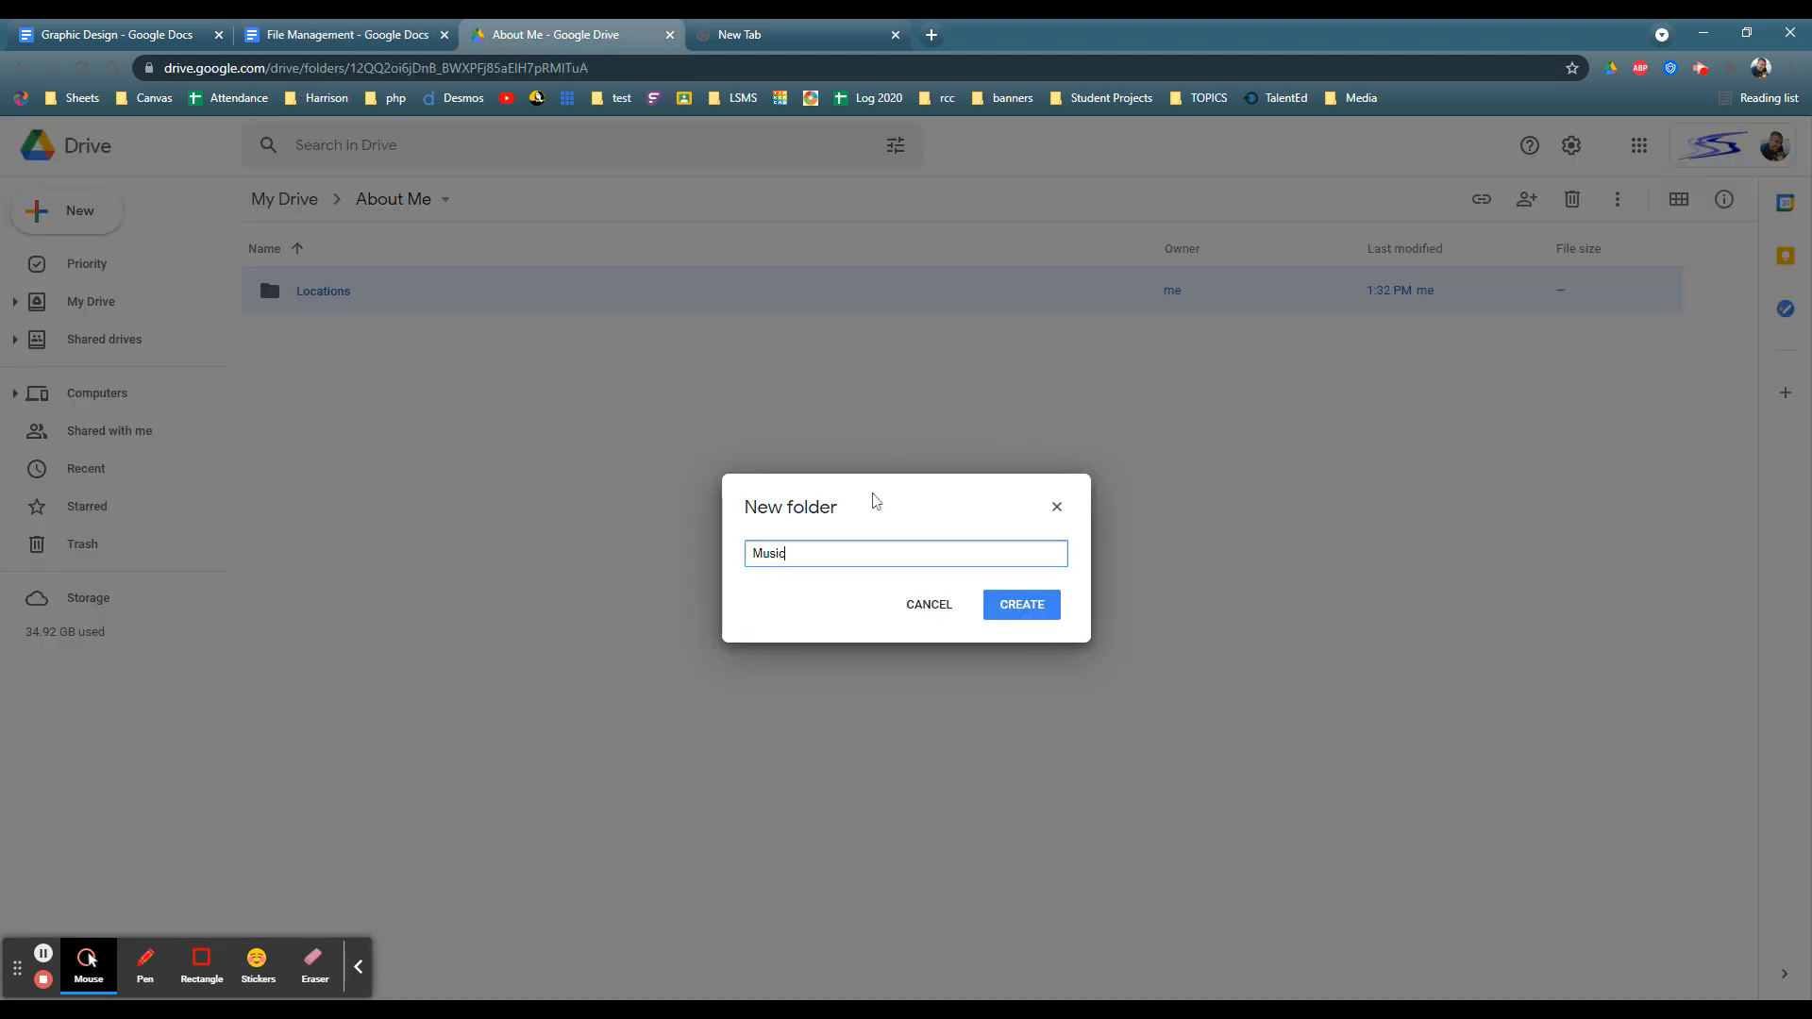
{"action": "key", "text": "Return"}
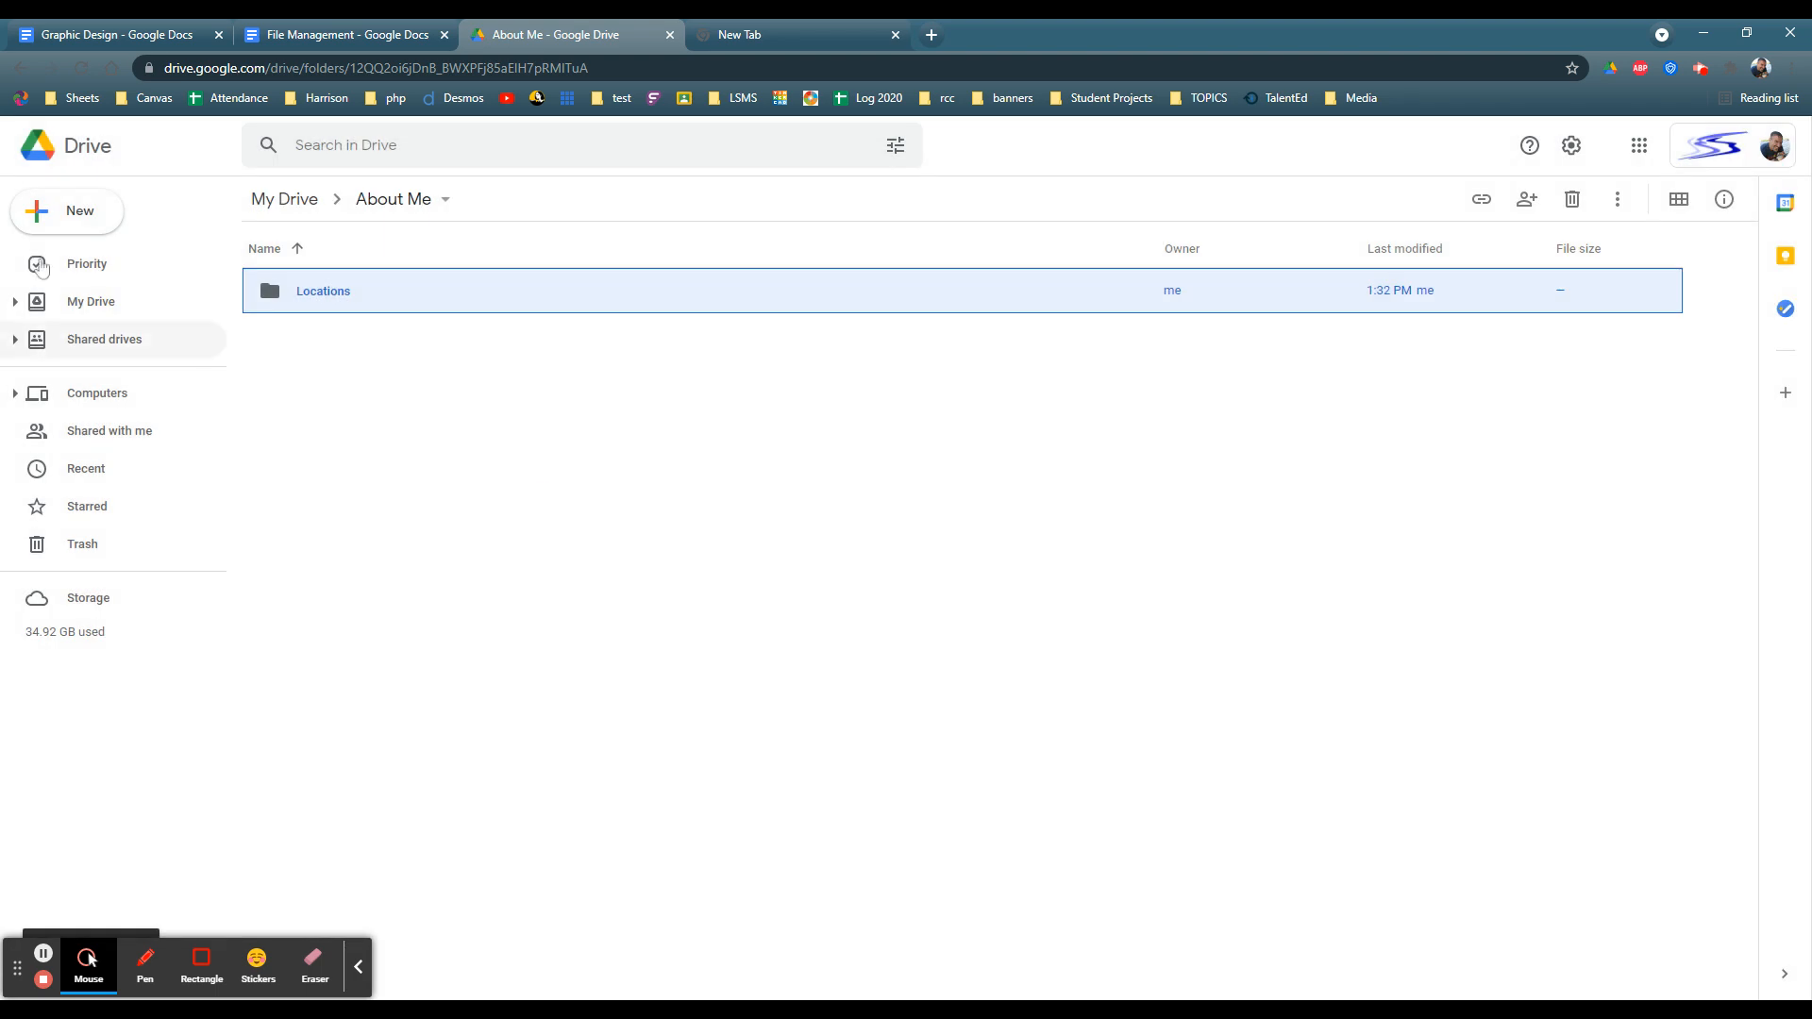
Step: Create a folder named Movies inside About Me
{"action": "left_click", "coordinate": [76, 211]}
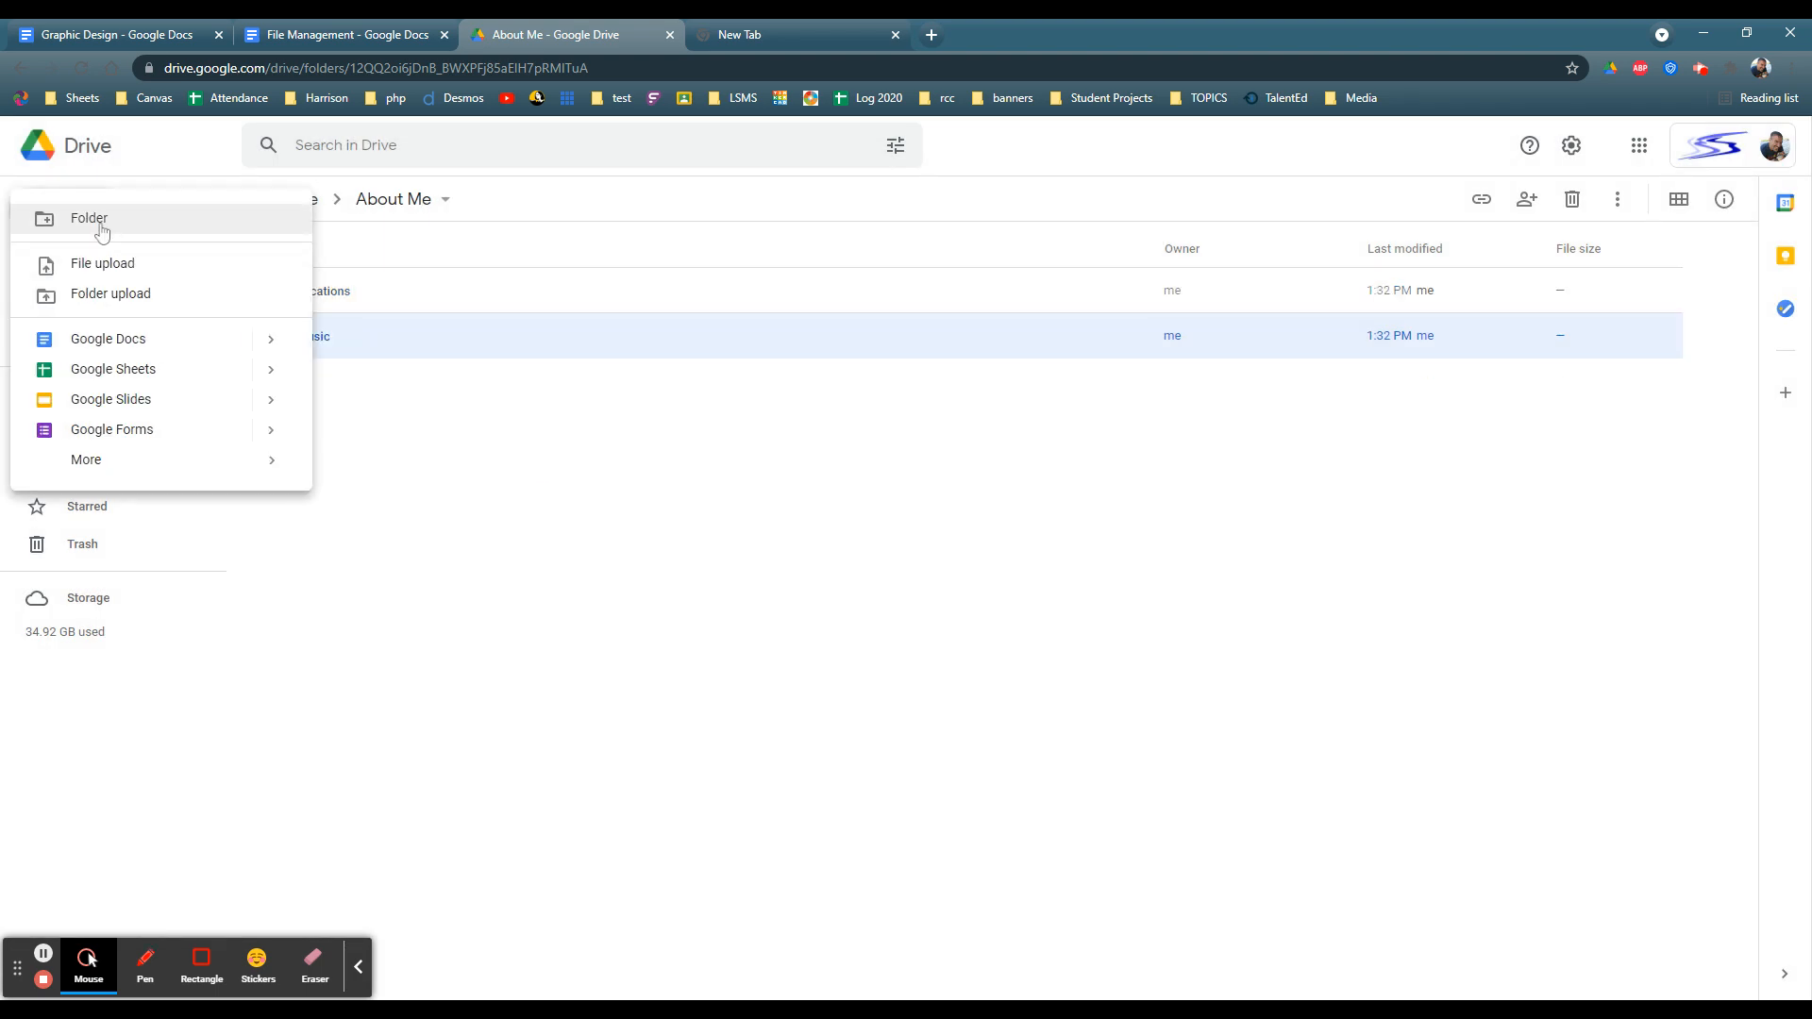
{"action": "left_click", "coordinate": [80, 218]}
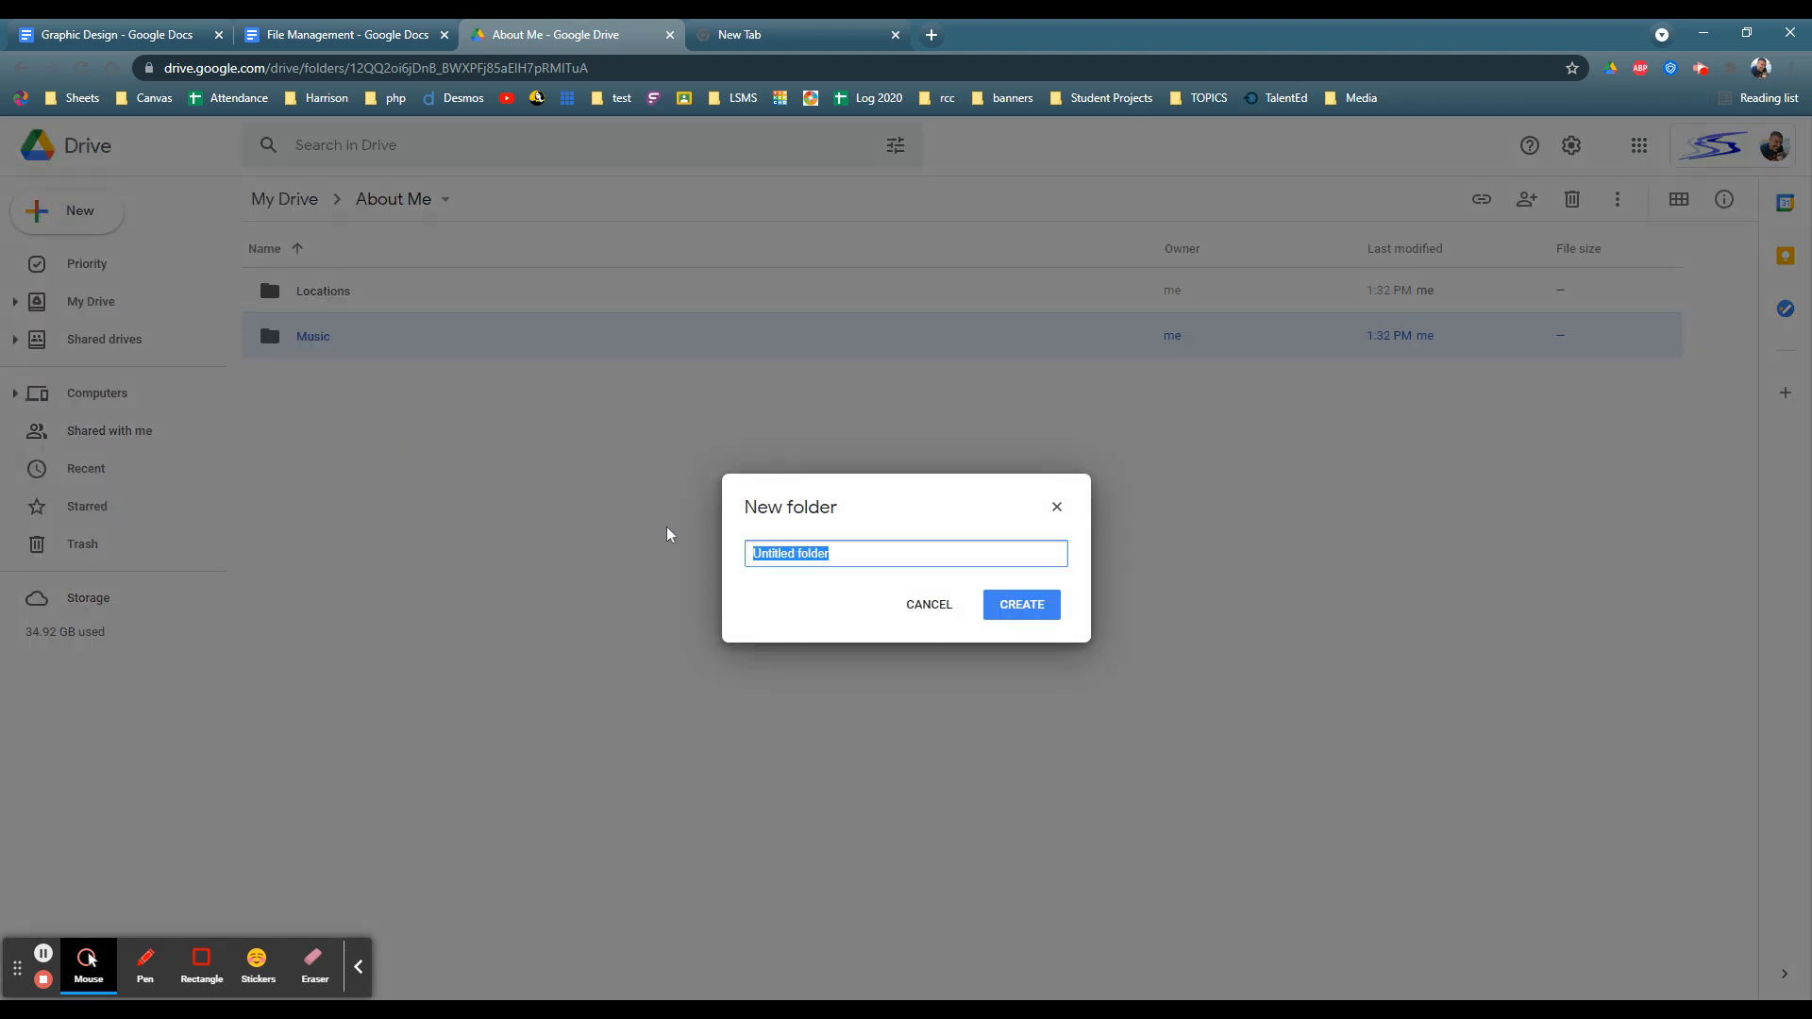
{"action": "type", "text": "Movies"}
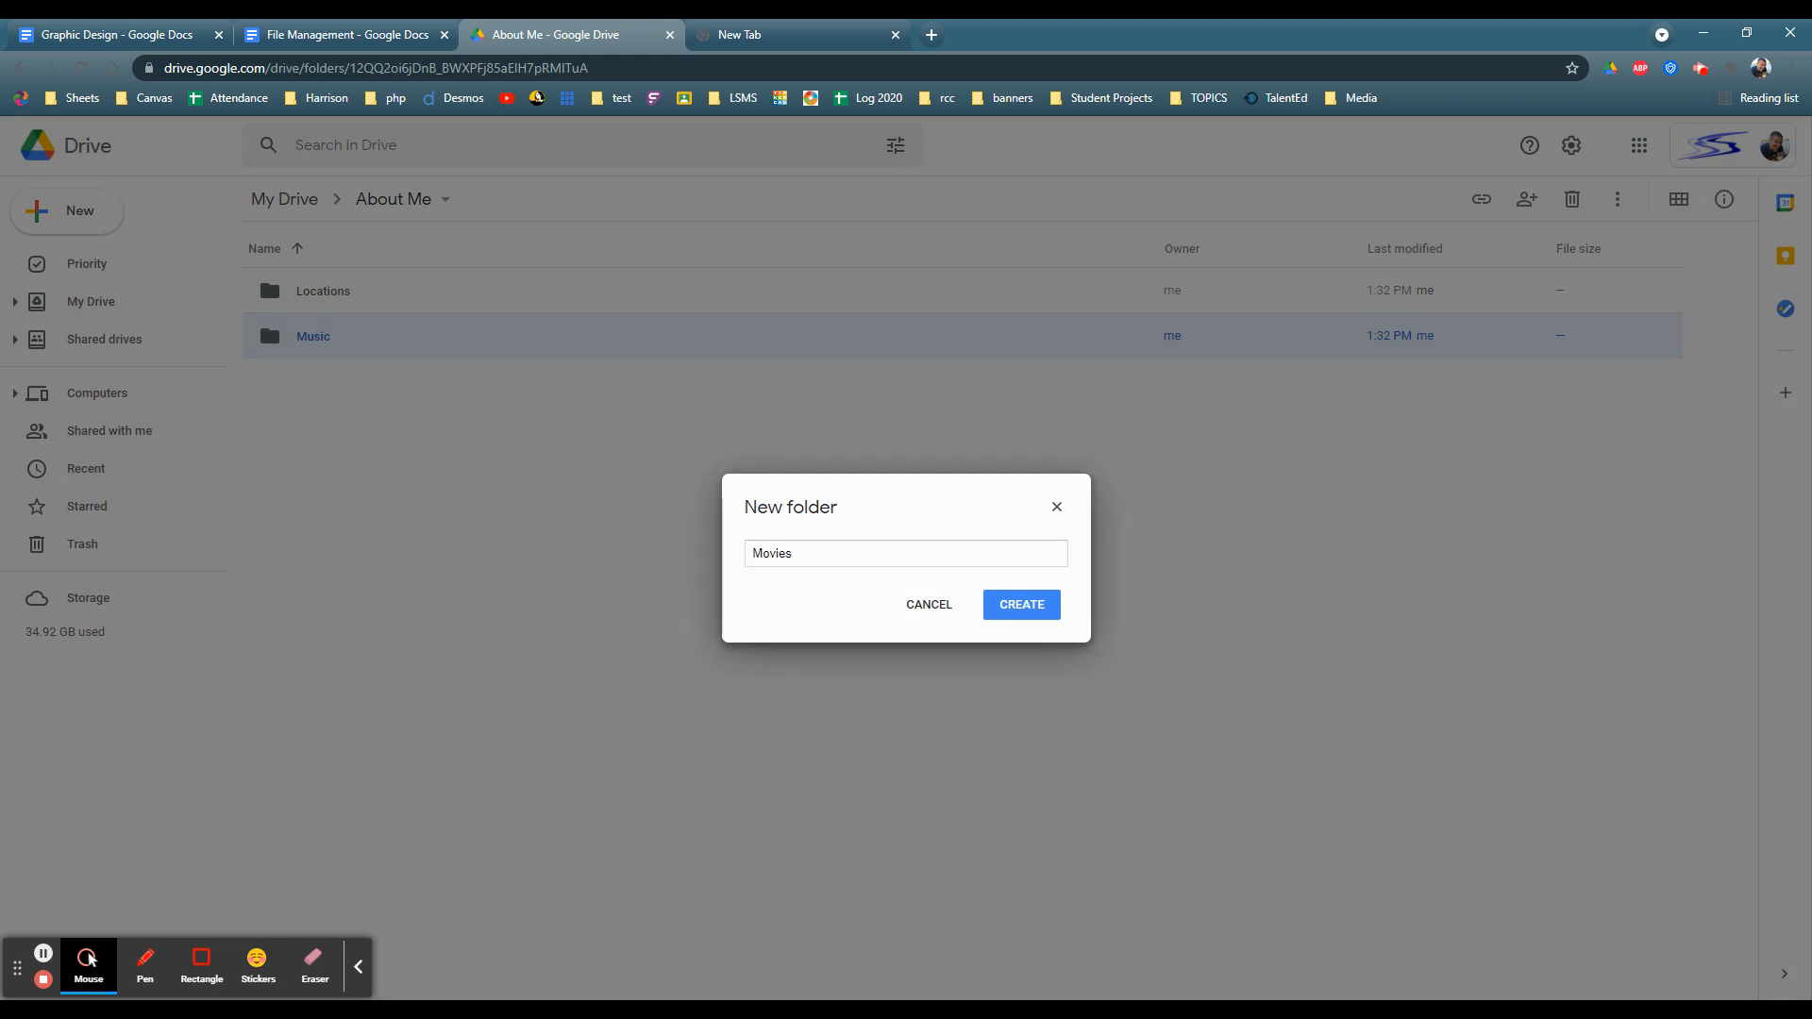
{"action": "key", "text": "Return"}
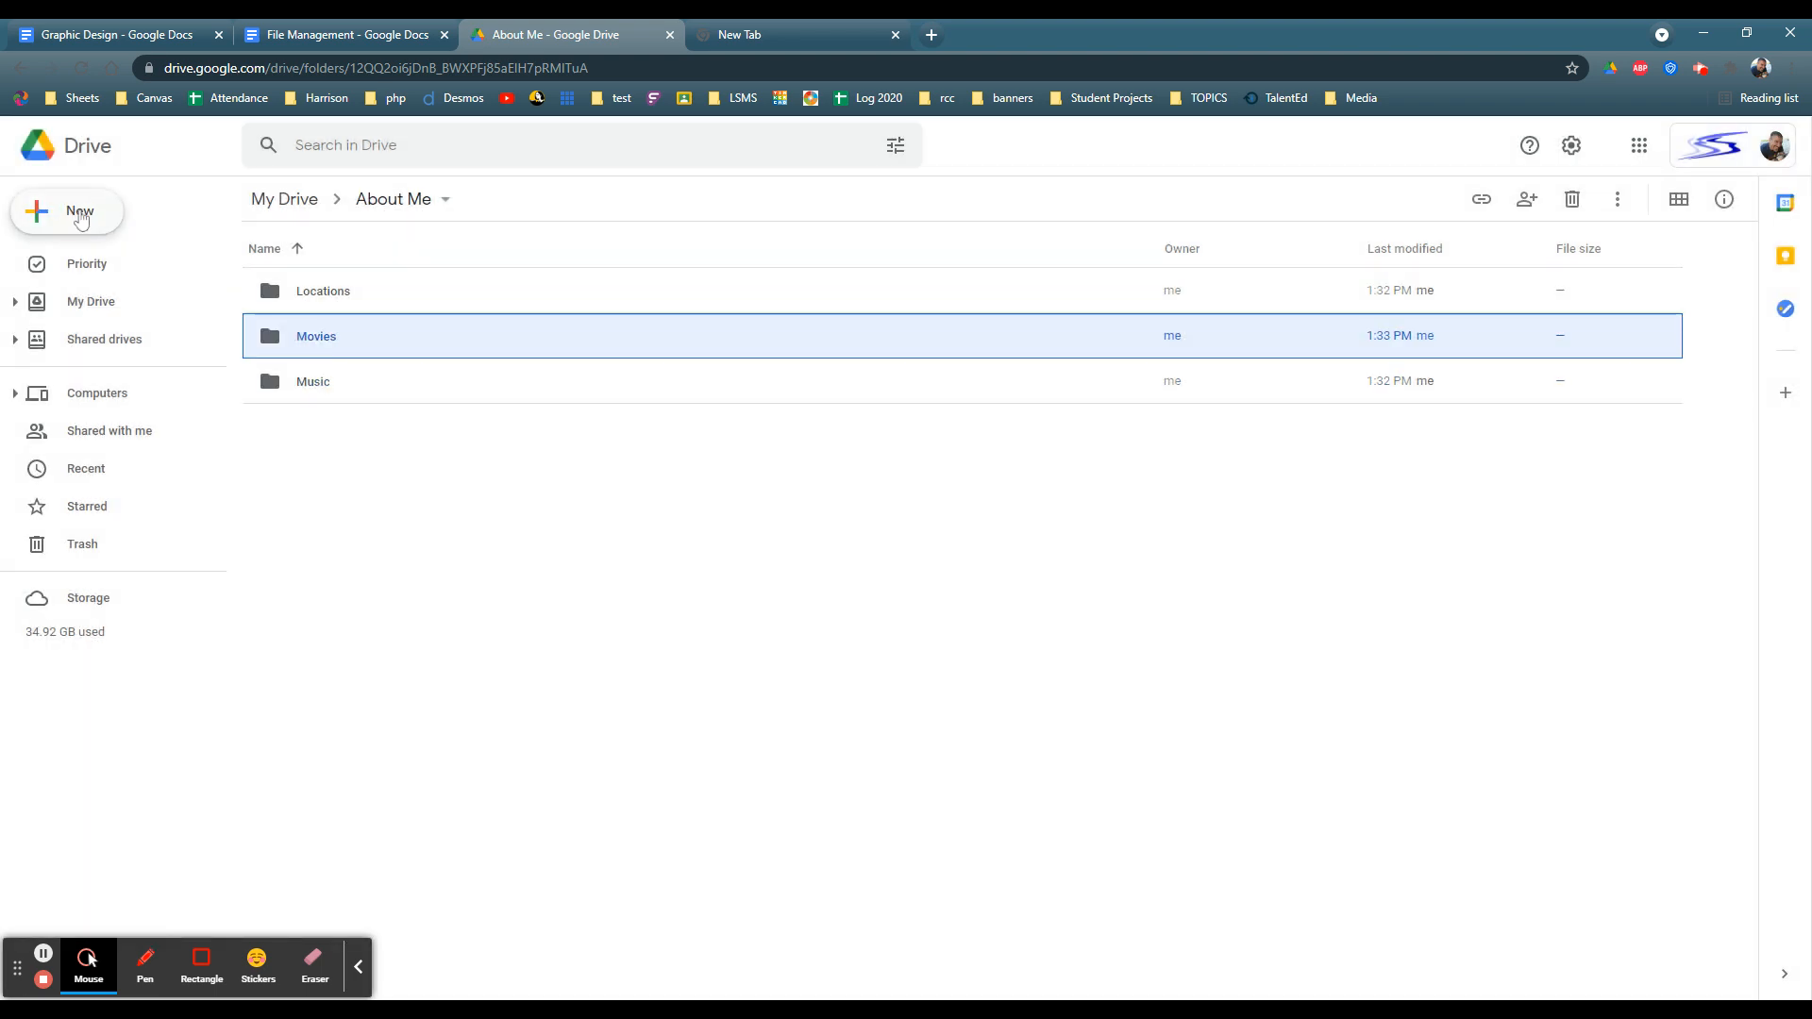
Step: Create a folder named Hobbies inside About Me
{"action": "left_click", "coordinate": [75, 217]}
{"action": "left_click", "coordinate": [88, 219]}
{"action": "type", "text": "Hobbies"}
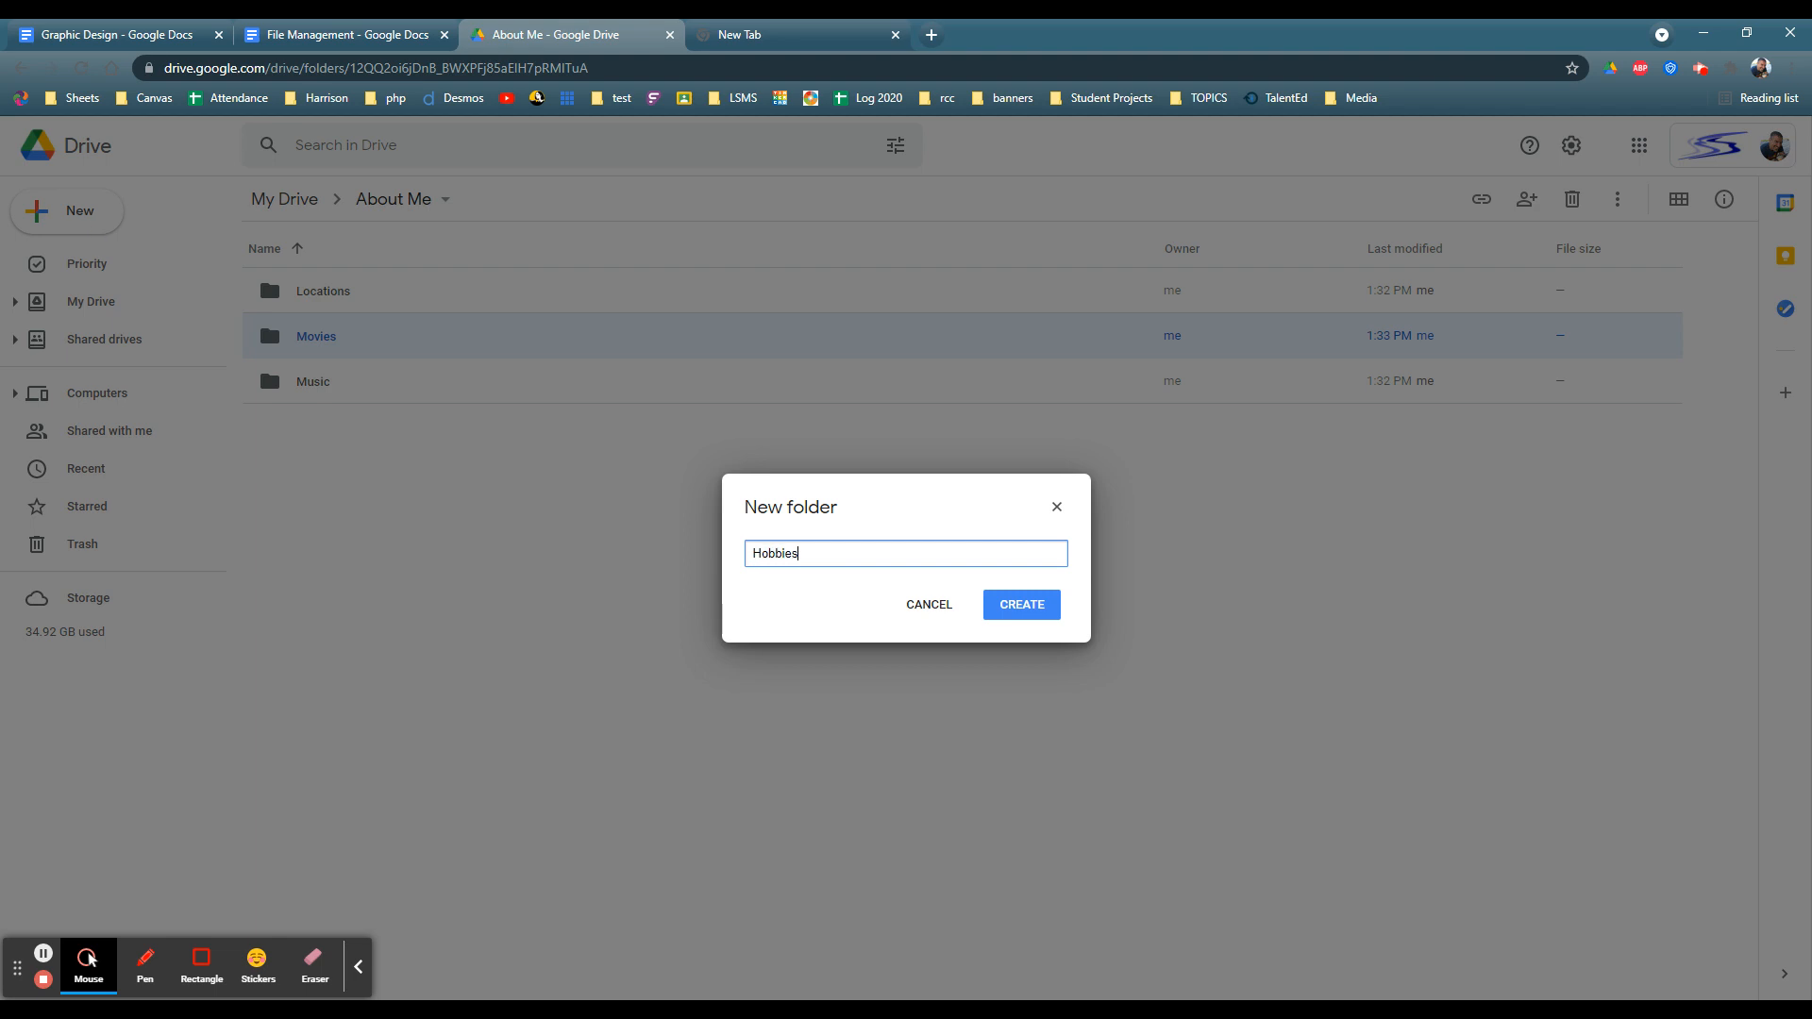
{"action": "key", "text": "Return"}
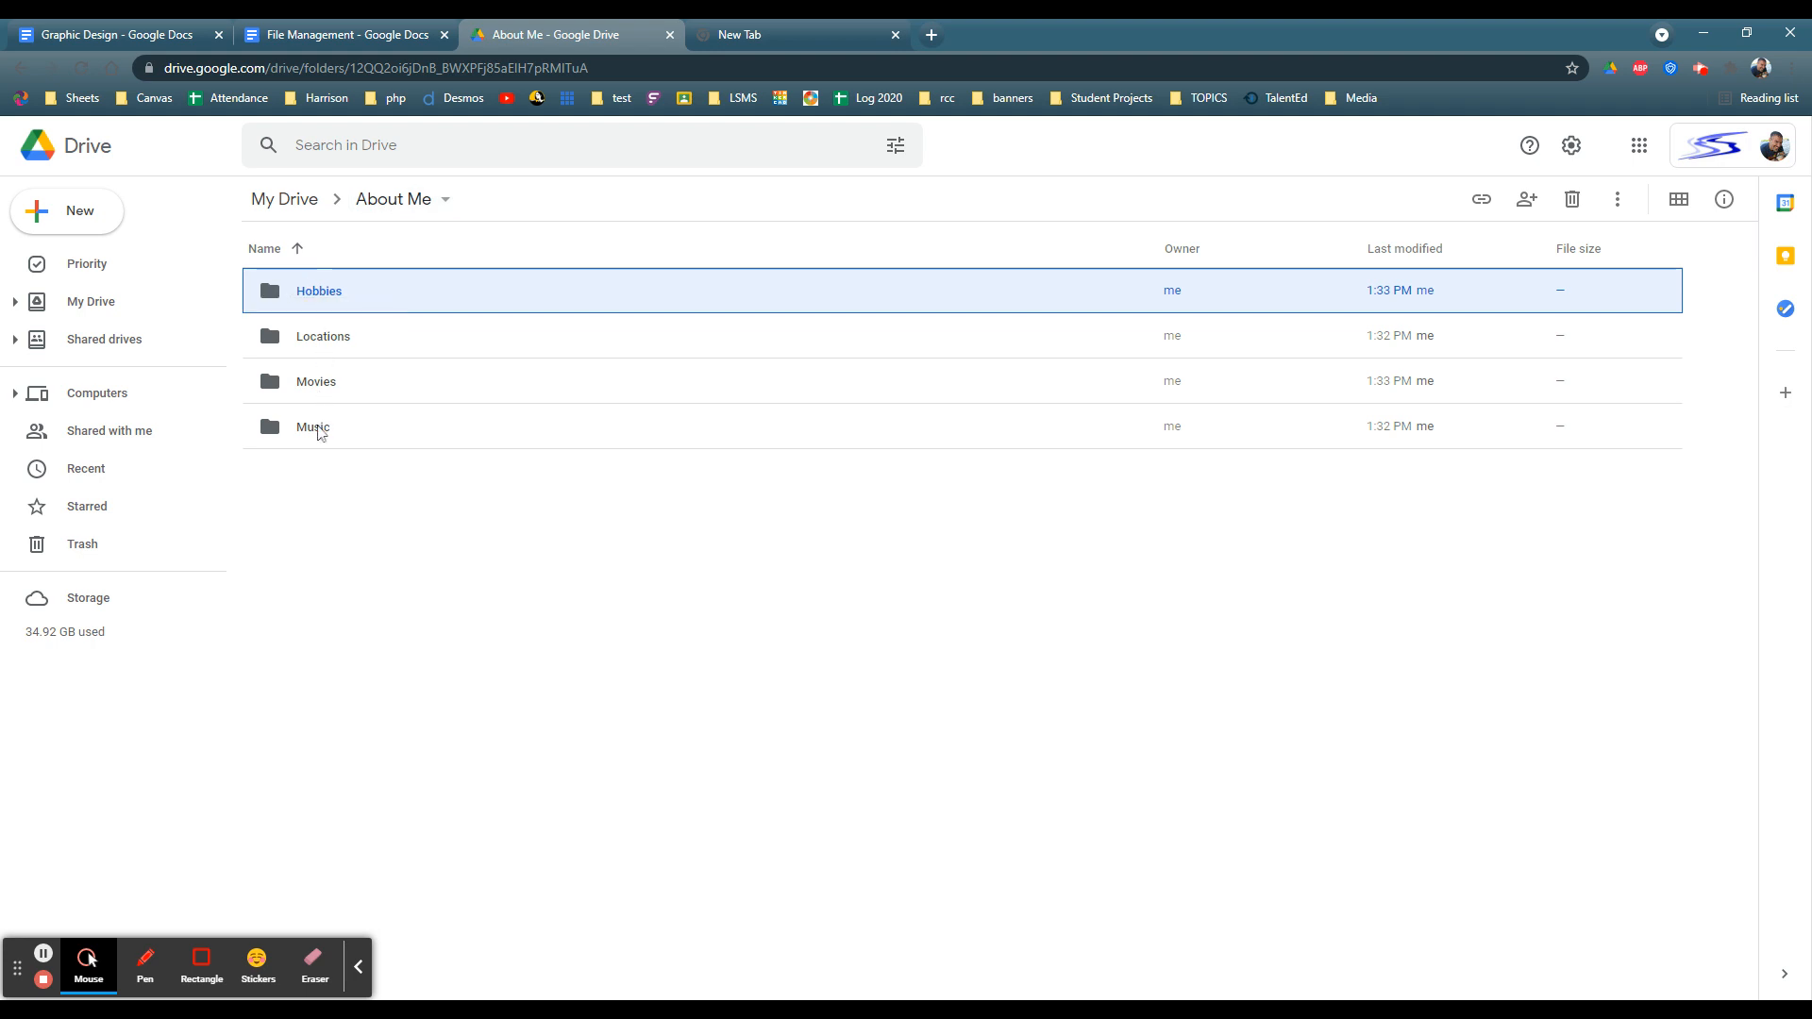
Step: Switch to the File Management document and review which subfolders are listed under Locations
{"action": "left_click", "coordinate": [344, 35]}
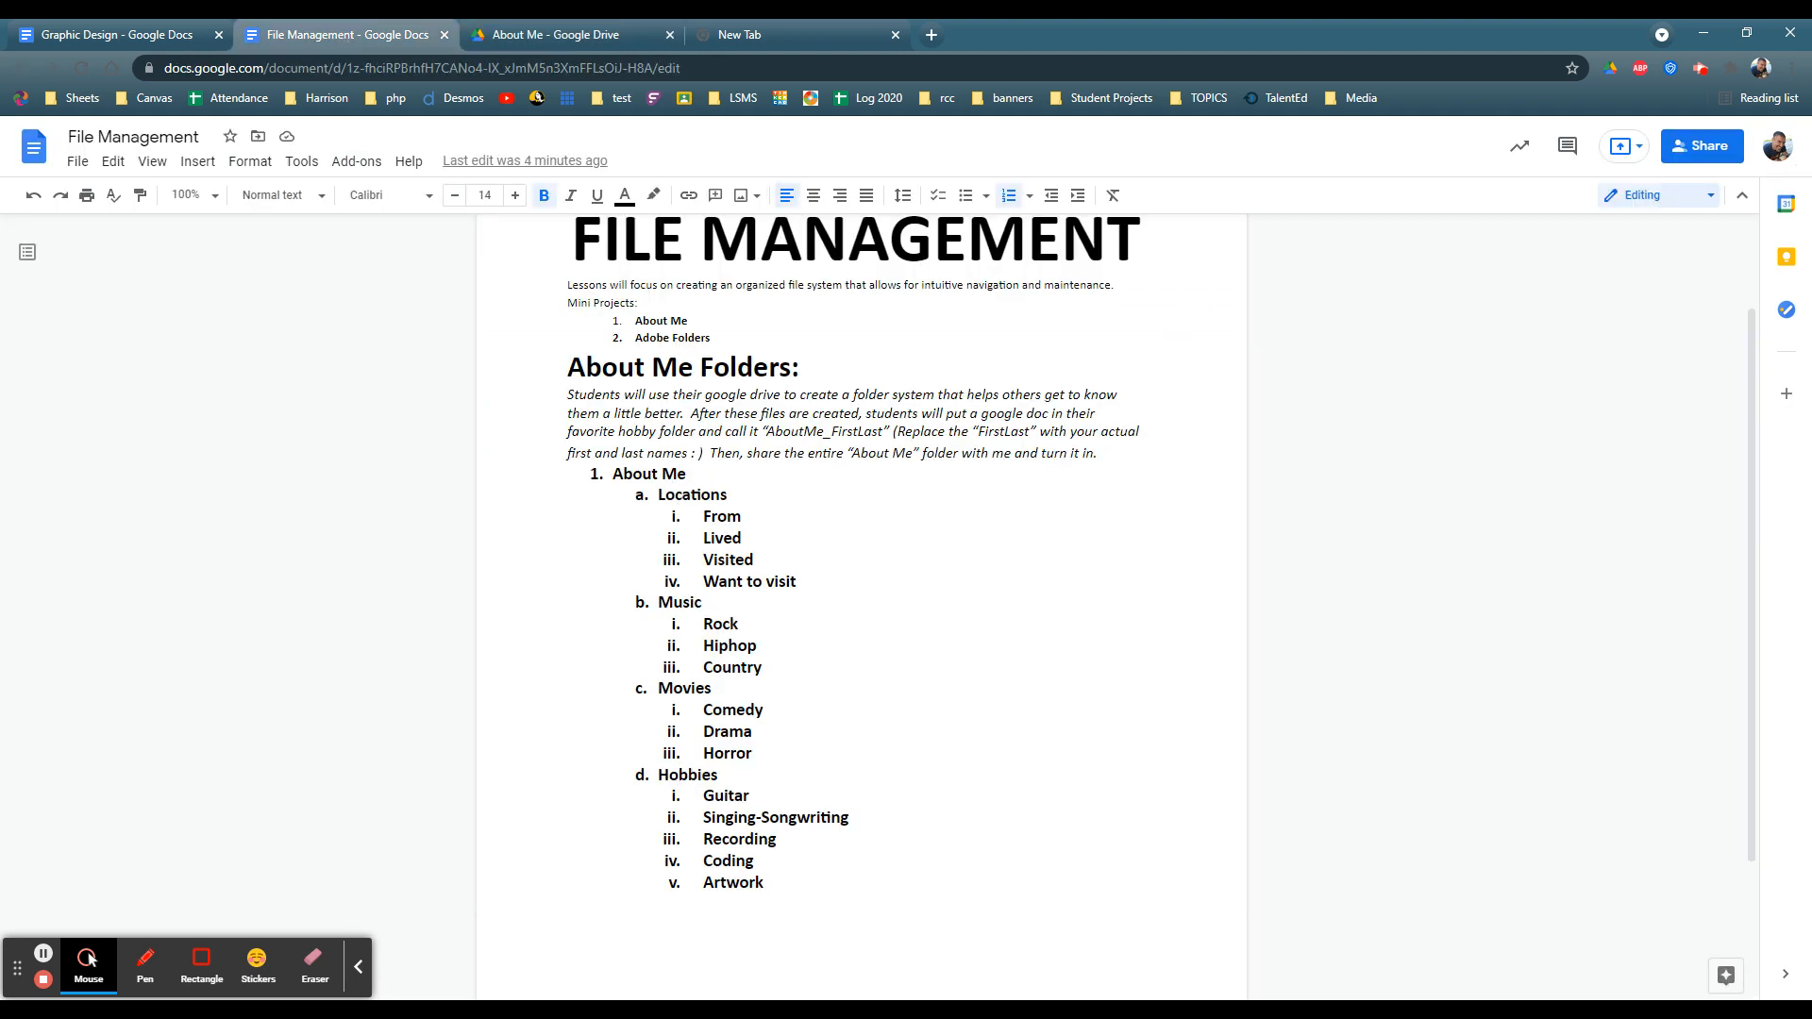
{"action": "left_click", "coordinate": [683, 496]}
{"action": "left_click", "coordinate": [676, 690]}
{"action": "left_click", "coordinate": [714, 537]}
Step: Return to Google Drive, open the Locations folder and create a folder named From inside it
{"action": "left_click", "coordinate": [548, 38]}
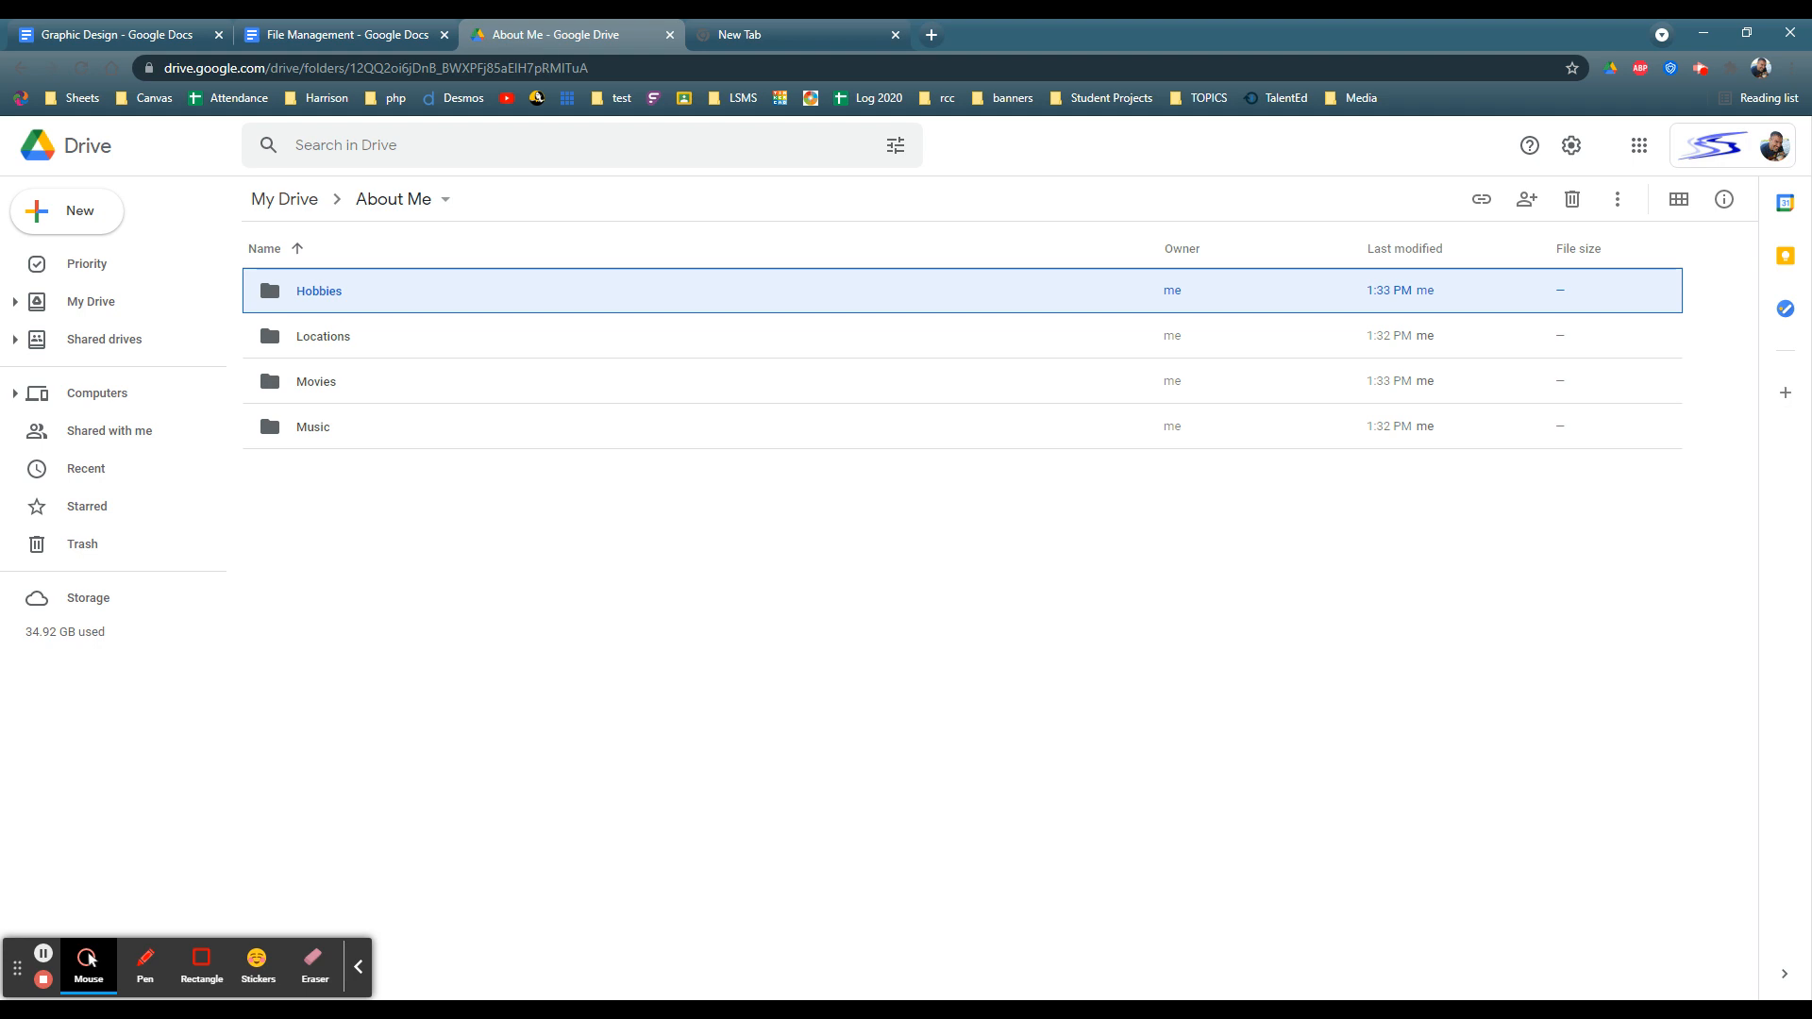
{"action": "double_click", "coordinate": [316, 339]}
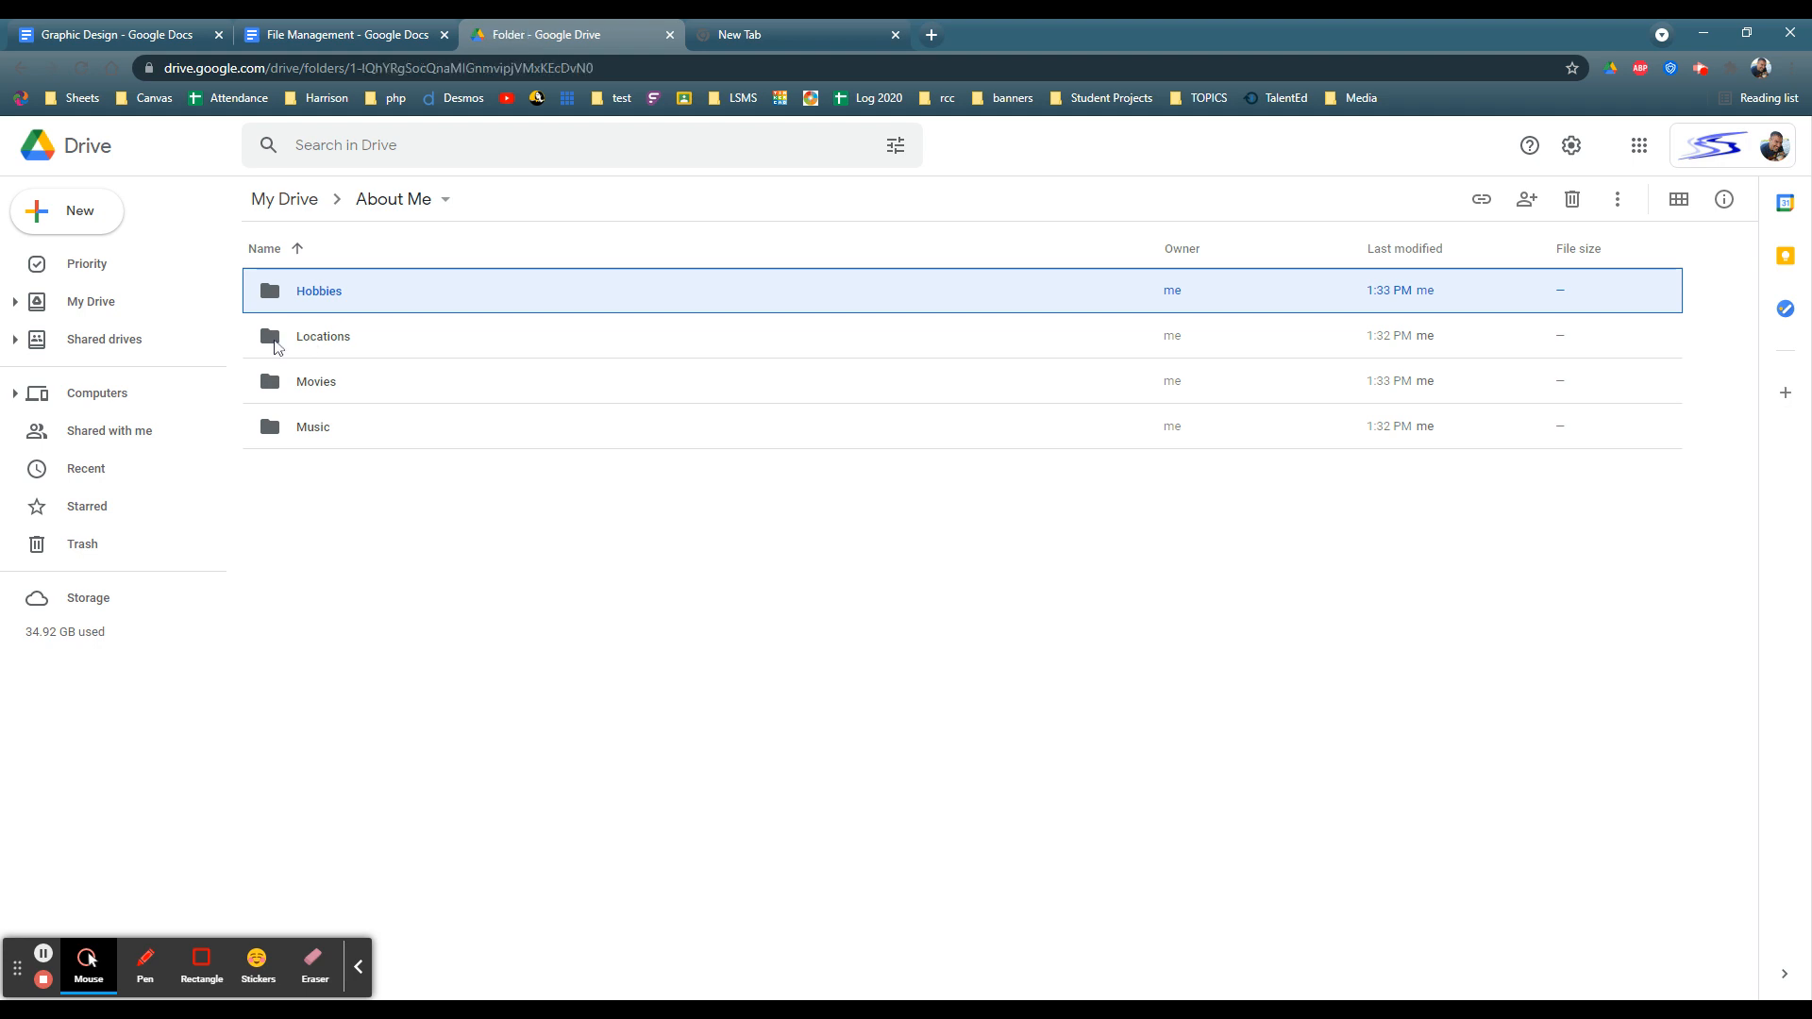
{"action": "left_click", "coordinate": [87, 219]}
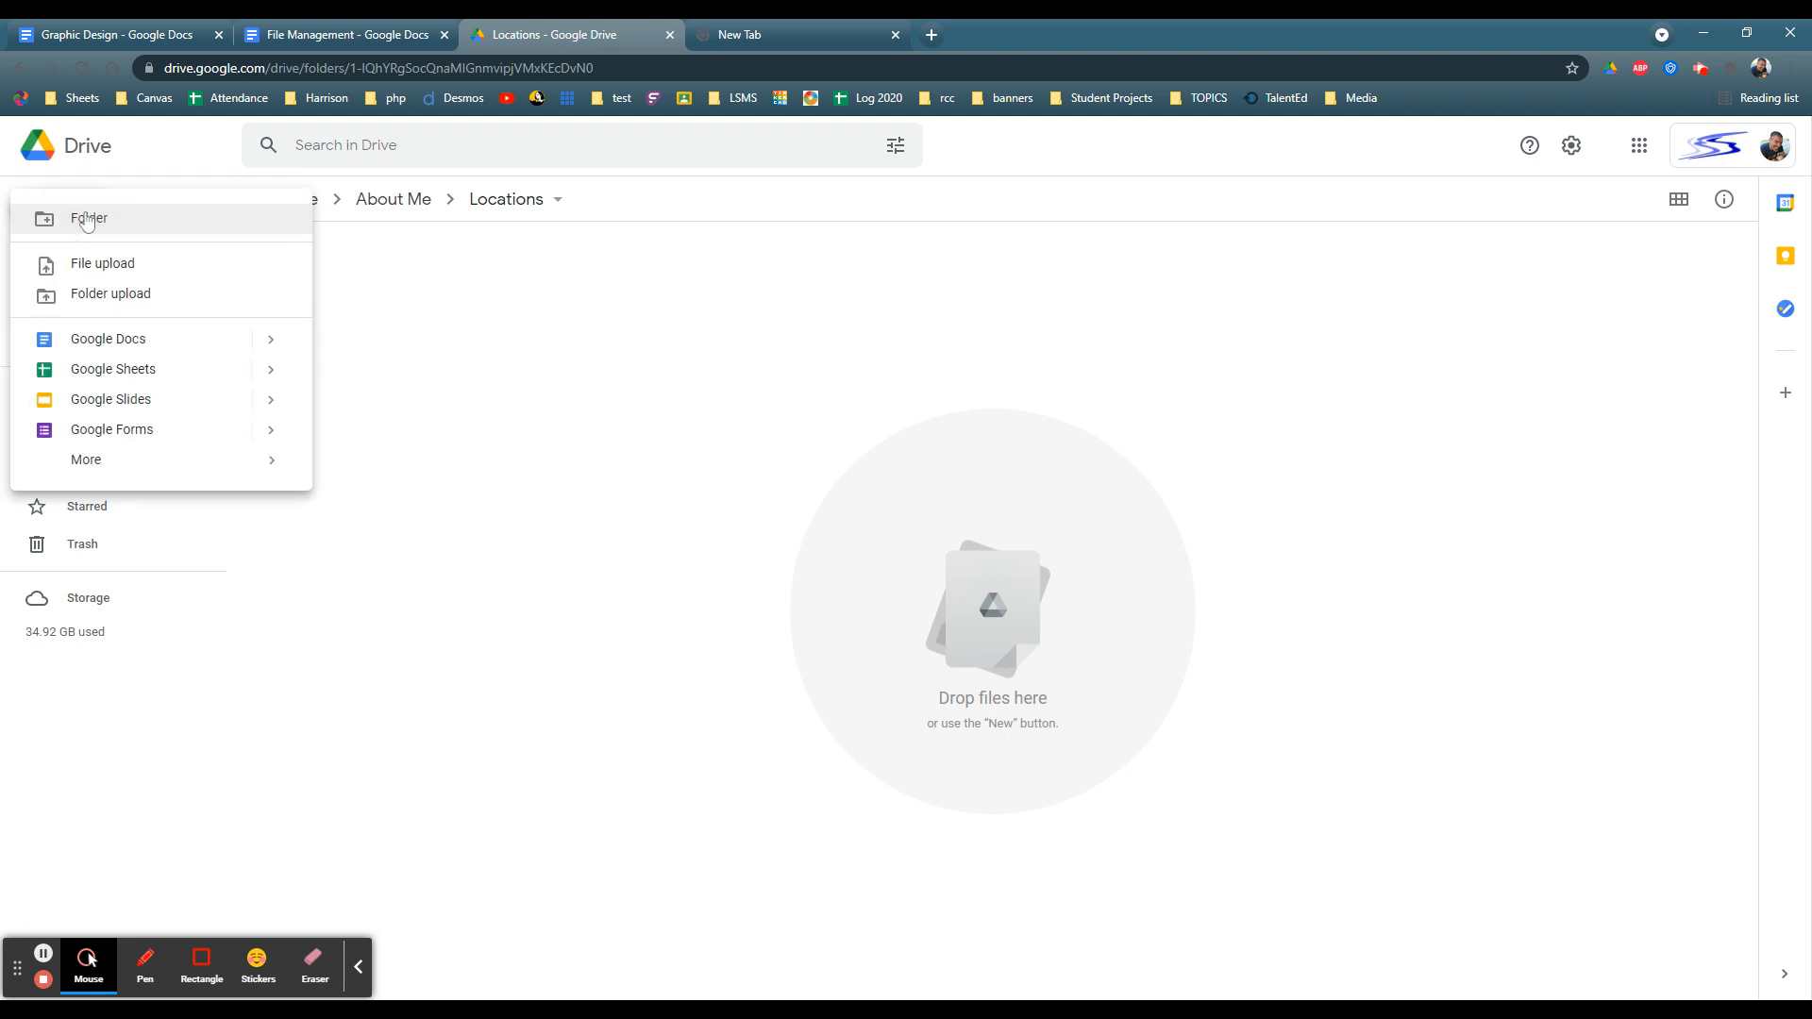
{"action": "left_click", "coordinate": [88, 219]}
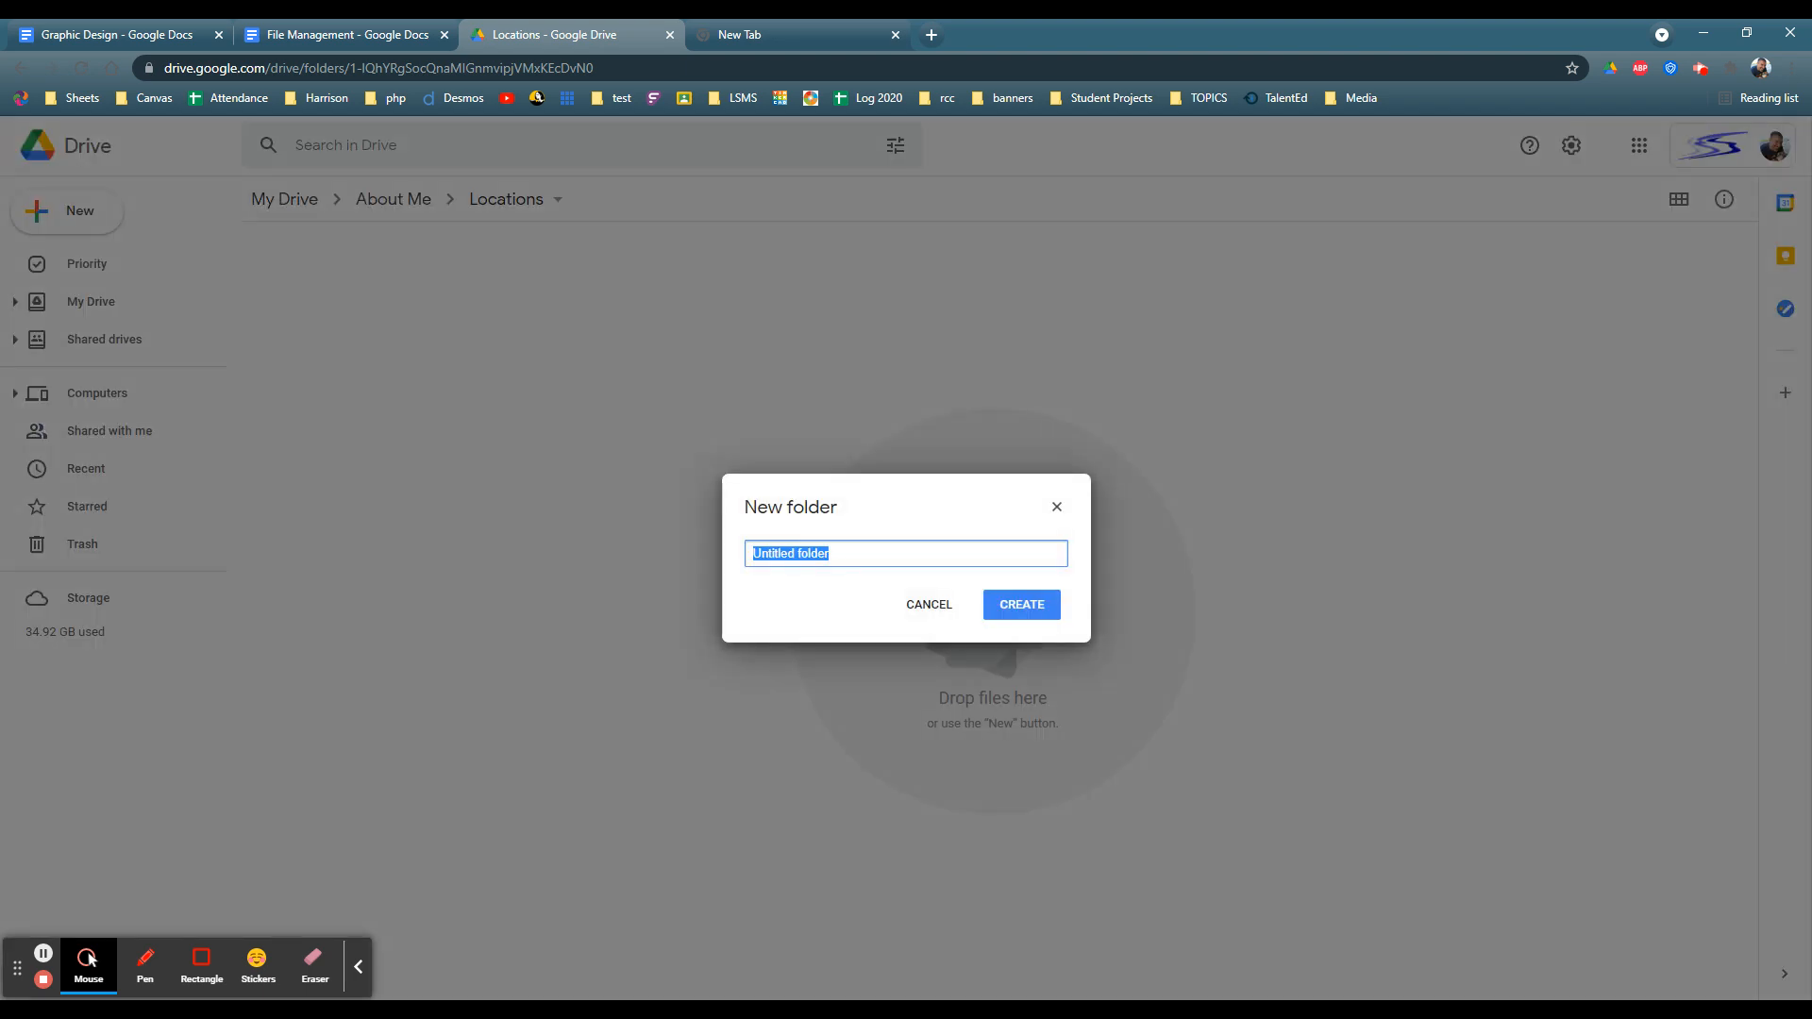
{"action": "type", "text": "From"}
{"action": "key", "text": "Return"}
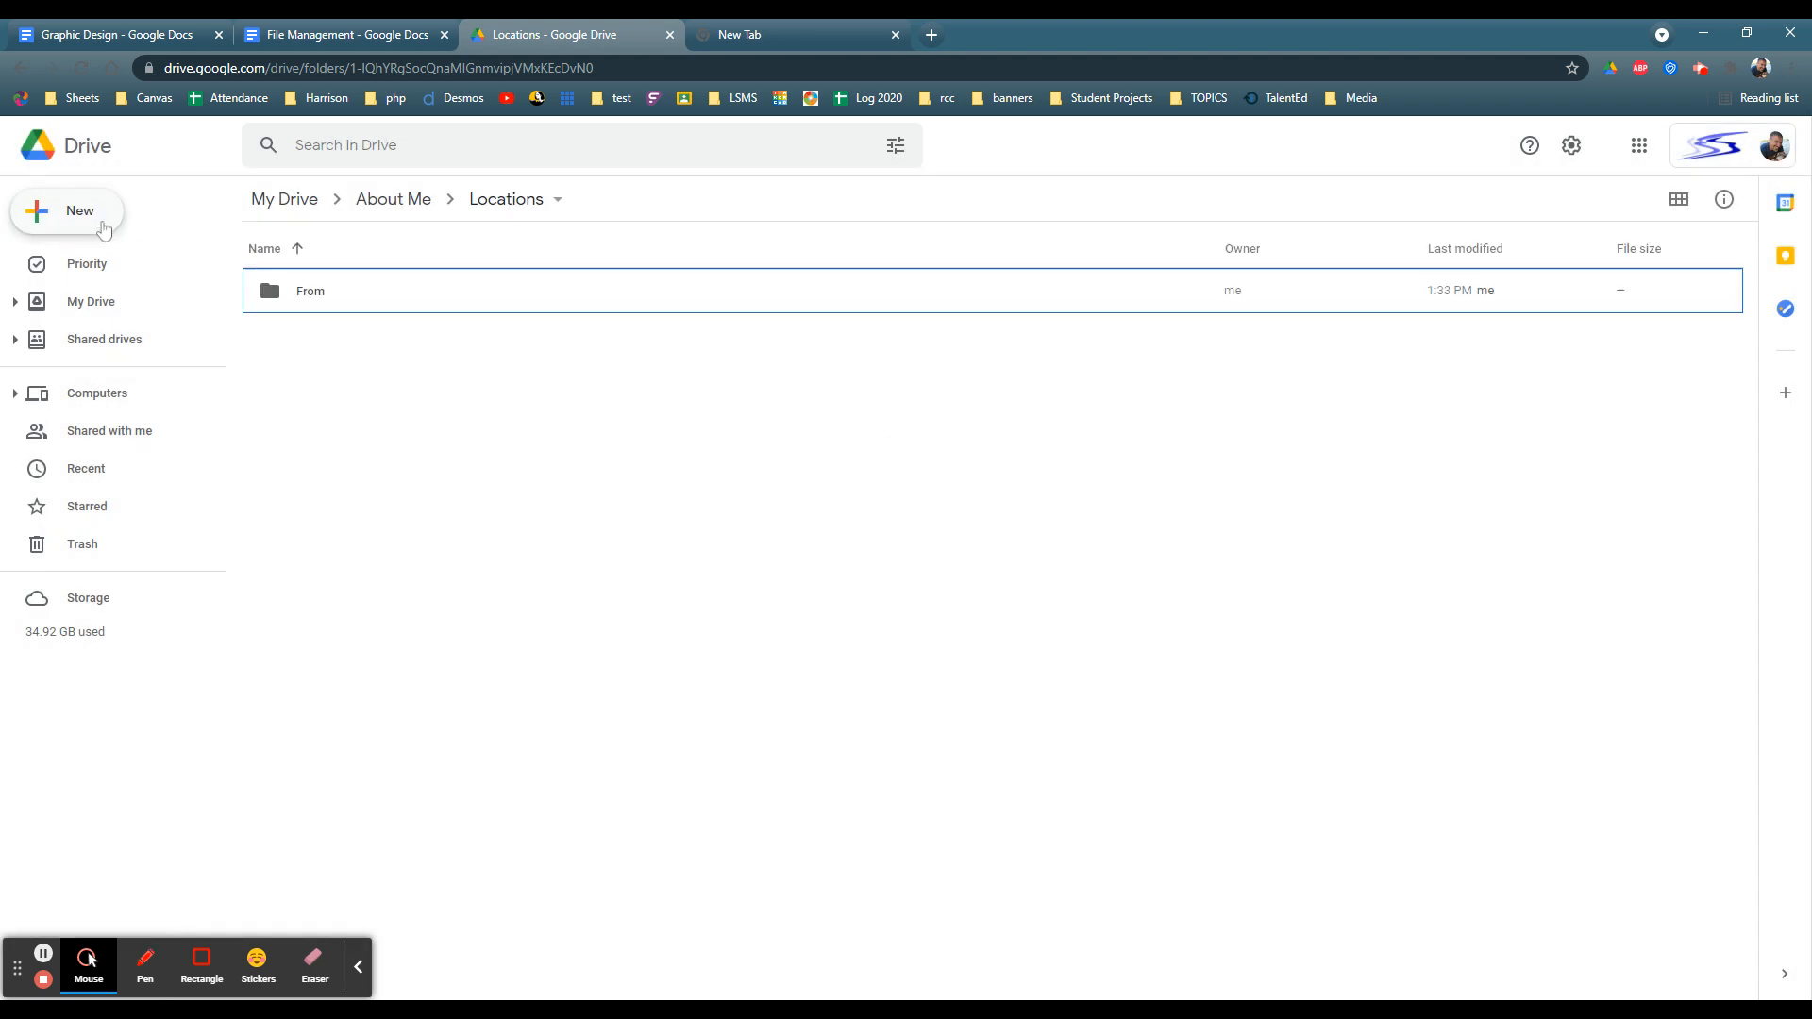
Step: Check the File Management outline for the next Locations subfolder, then create a folder named Lived inside Locations in Google Drive
{"action": "left_click", "coordinate": [329, 37]}
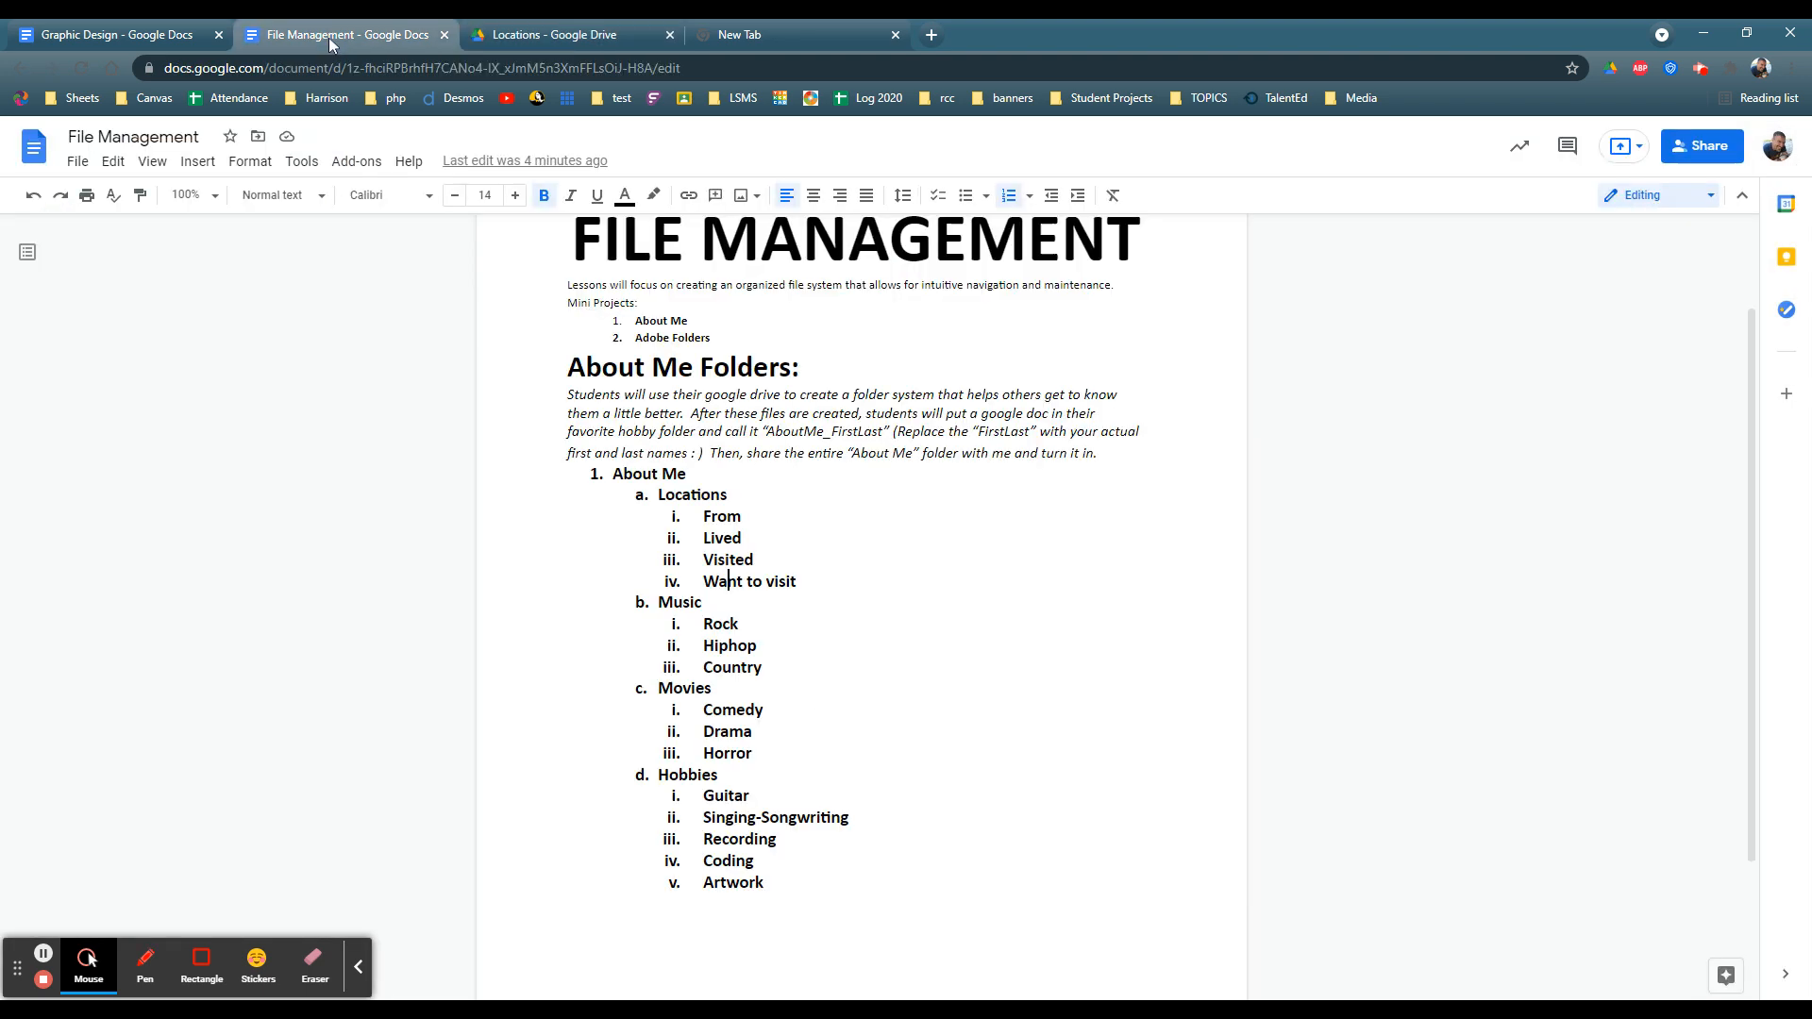
{"action": "left_click", "coordinate": [543, 38]}
{"action": "left_click", "coordinate": [94, 212]}
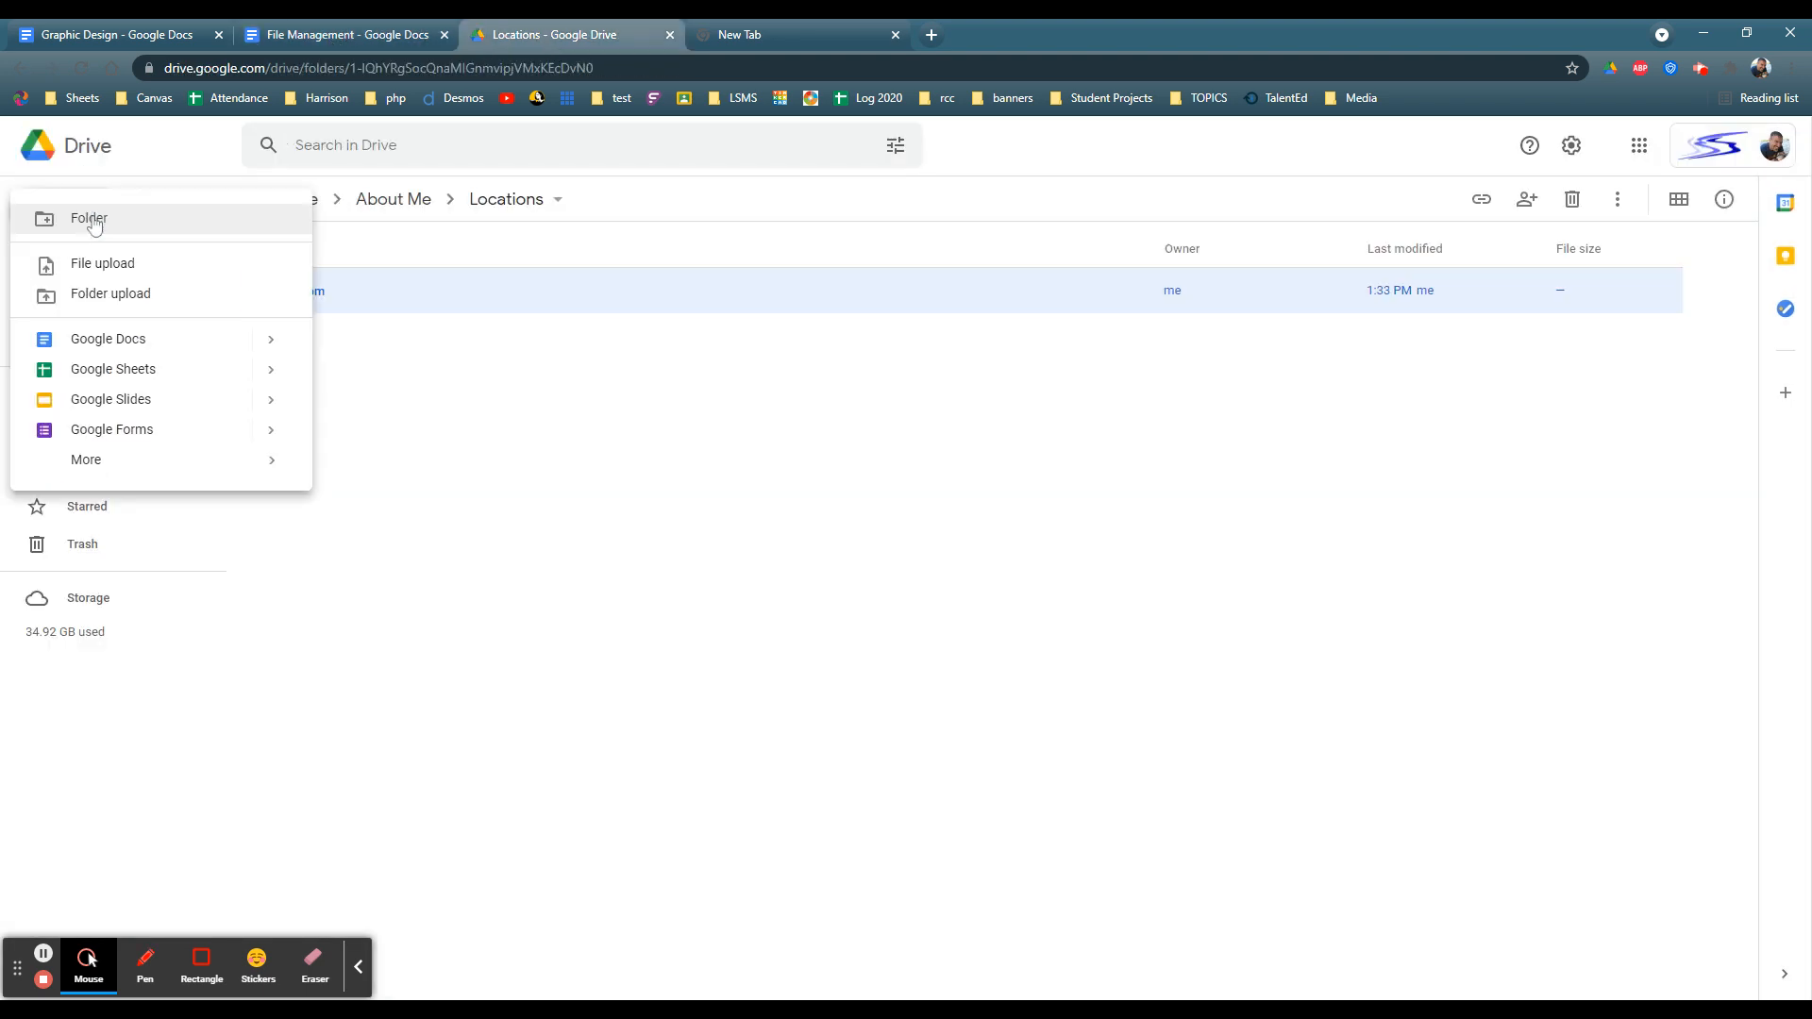
{"action": "left_click", "coordinate": [95, 220]}
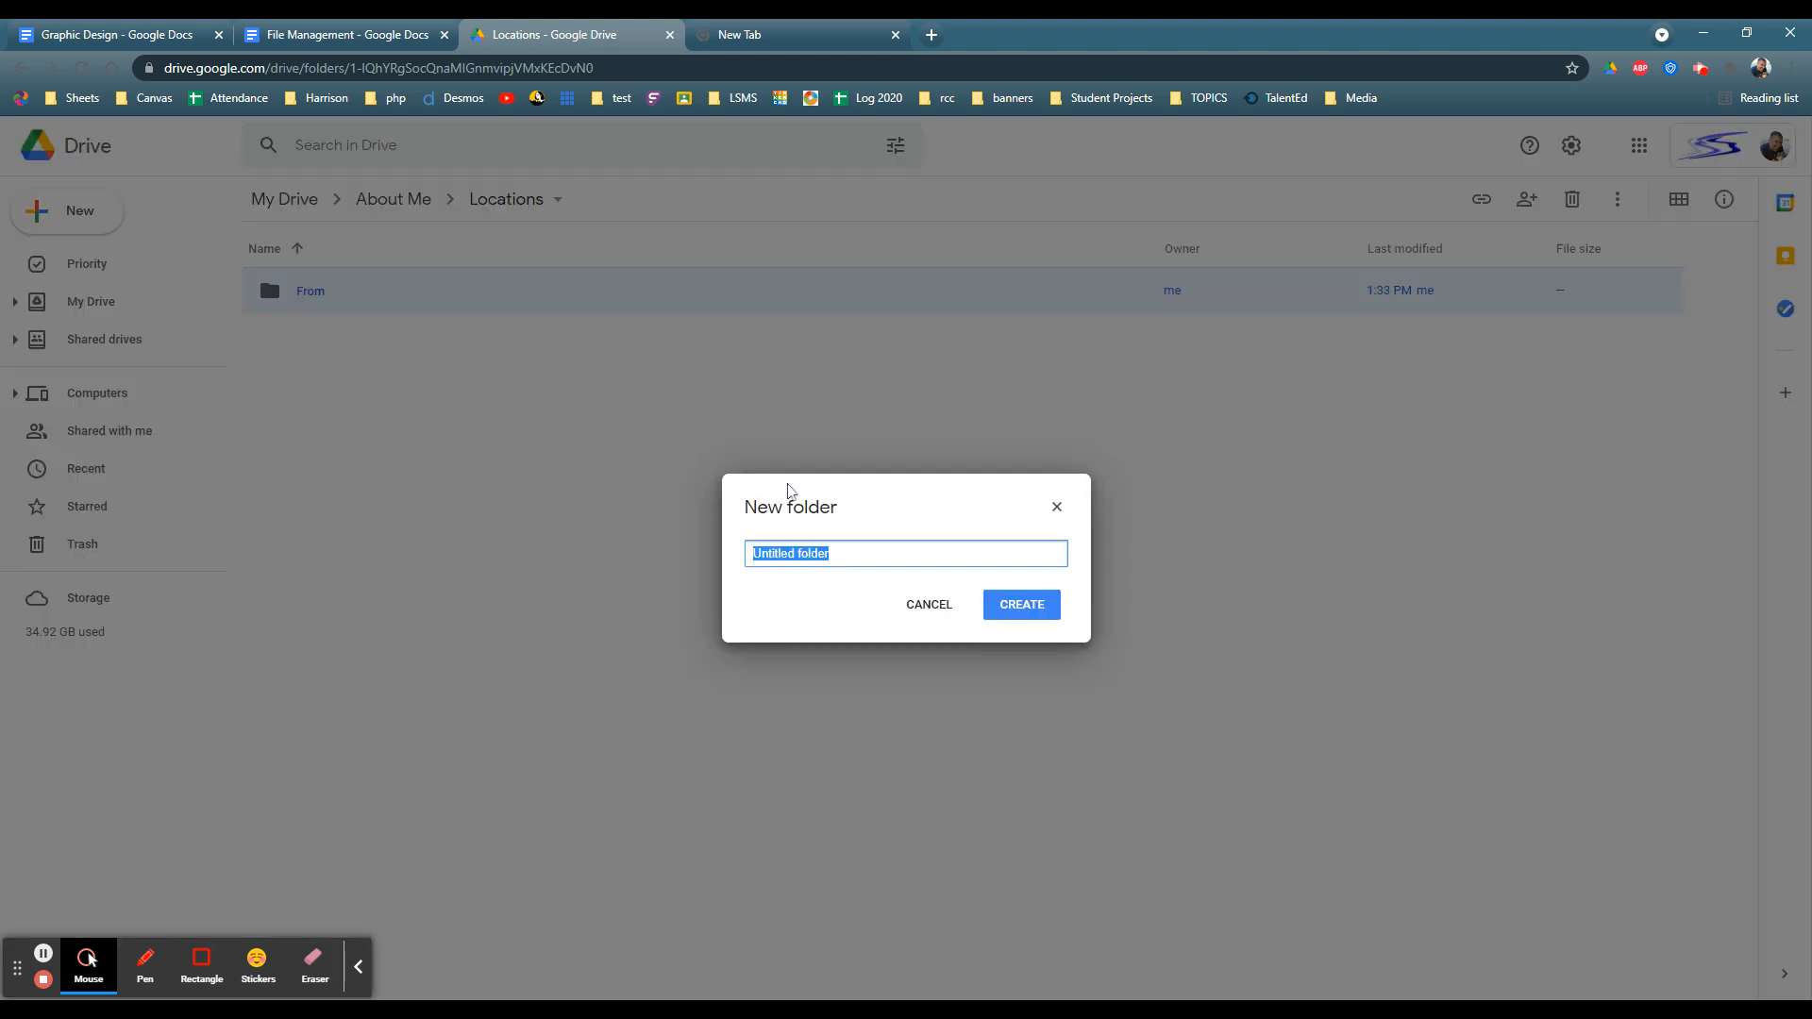
{"action": "type", "text": "Lived"}
{"action": "key", "text": "Return"}
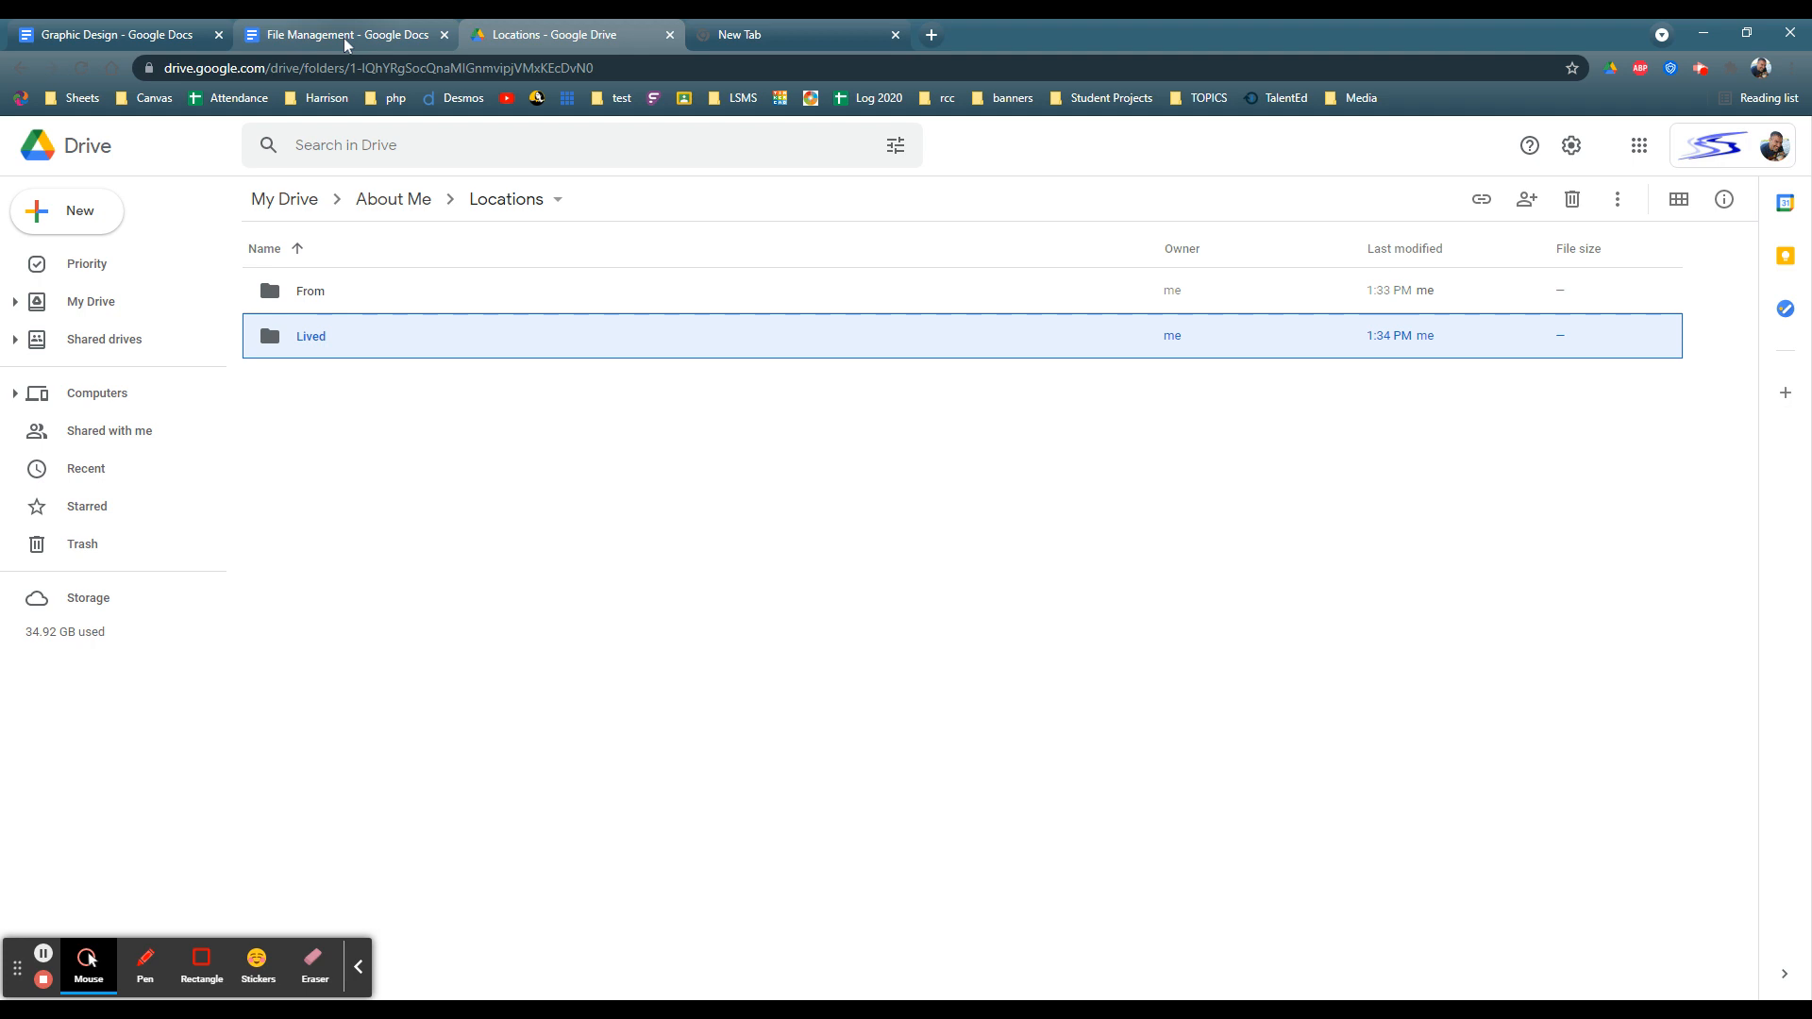
Step: Consult the File Management outline again, then return to Google Drive and create a folder named Visitied inside Locations
{"action": "left_click", "coordinate": [283, 34]}
{"action": "left_click", "coordinate": [533, 38]}
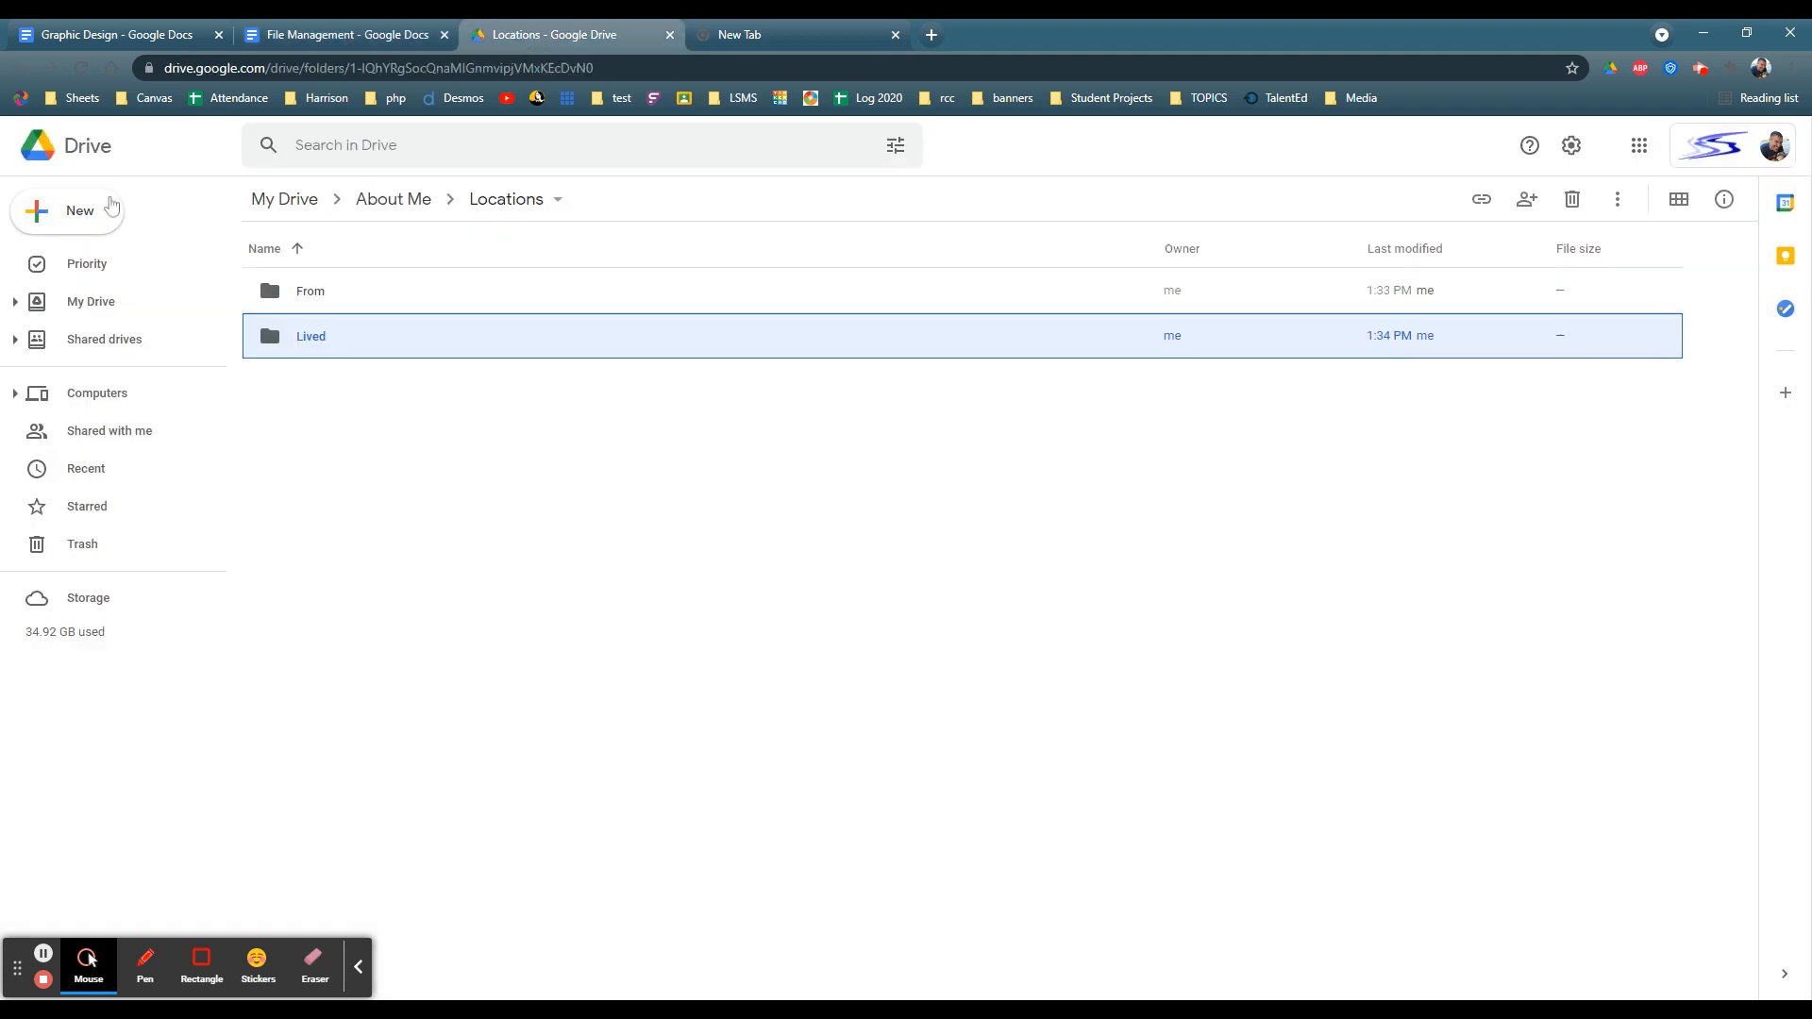
{"action": "left_click", "coordinate": [85, 209]}
{"action": "left_click", "coordinate": [100, 226]}
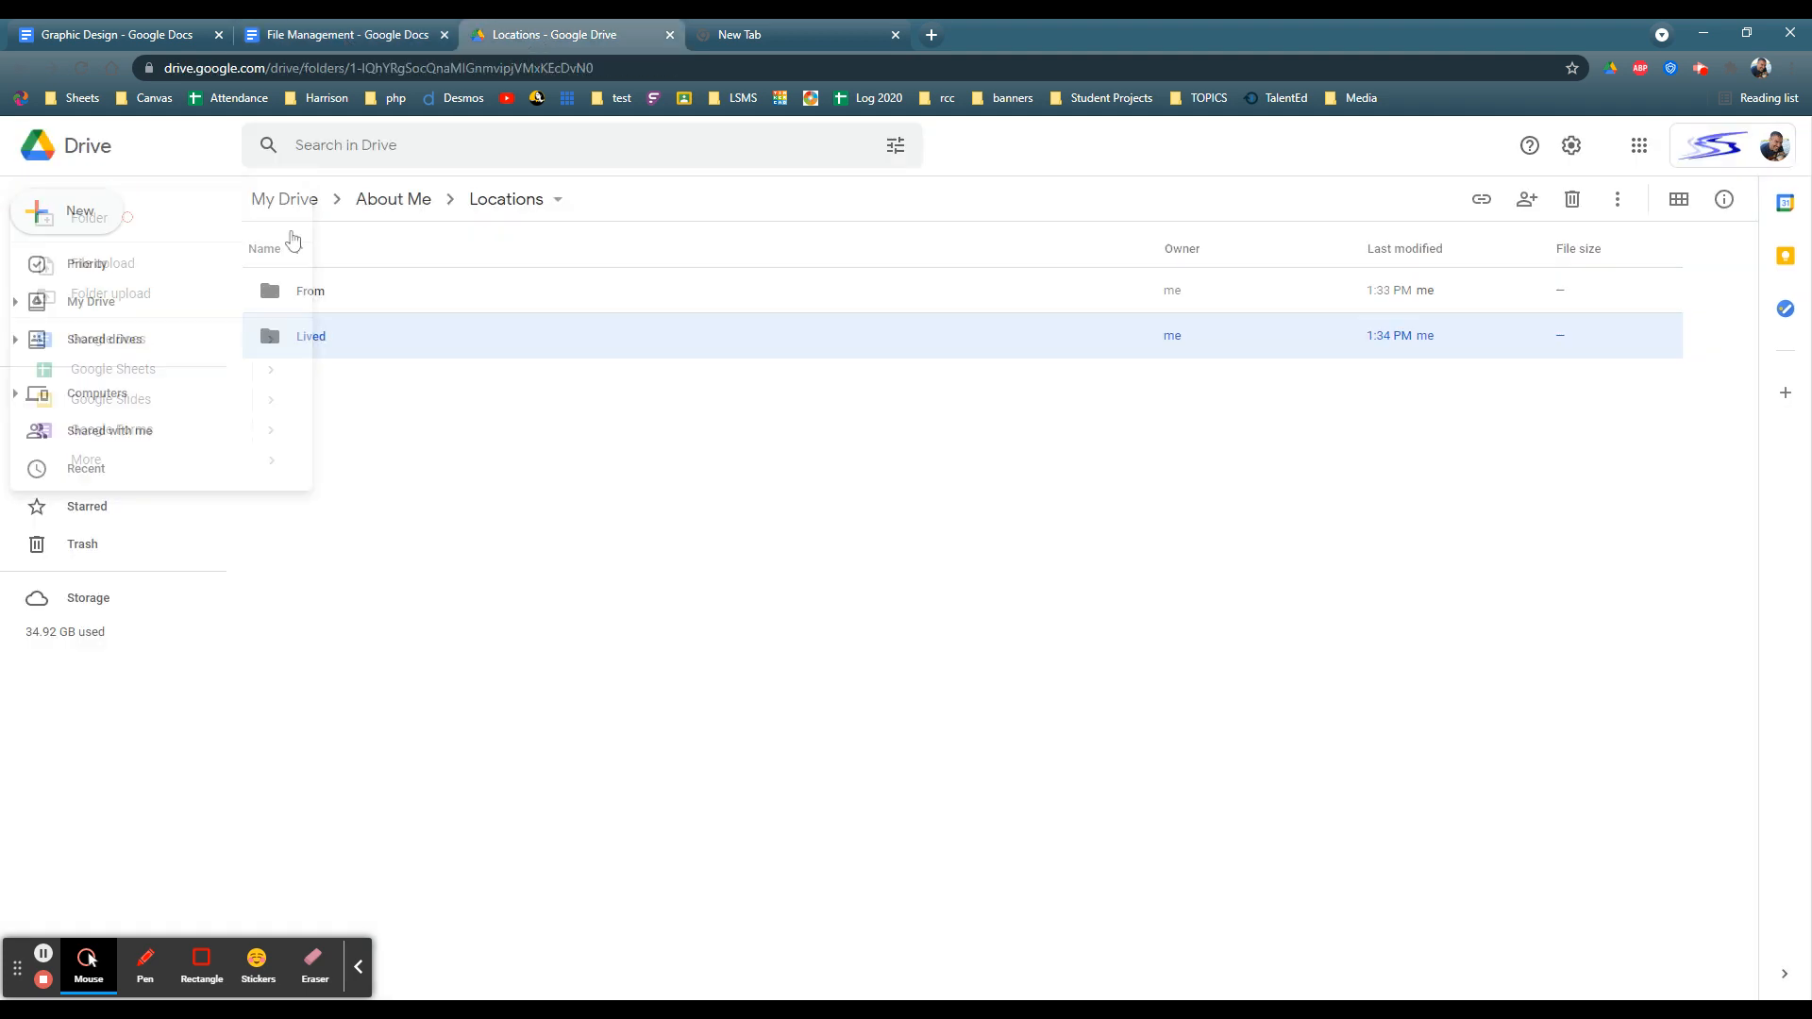
{"action": "type", "text": "Visited"}
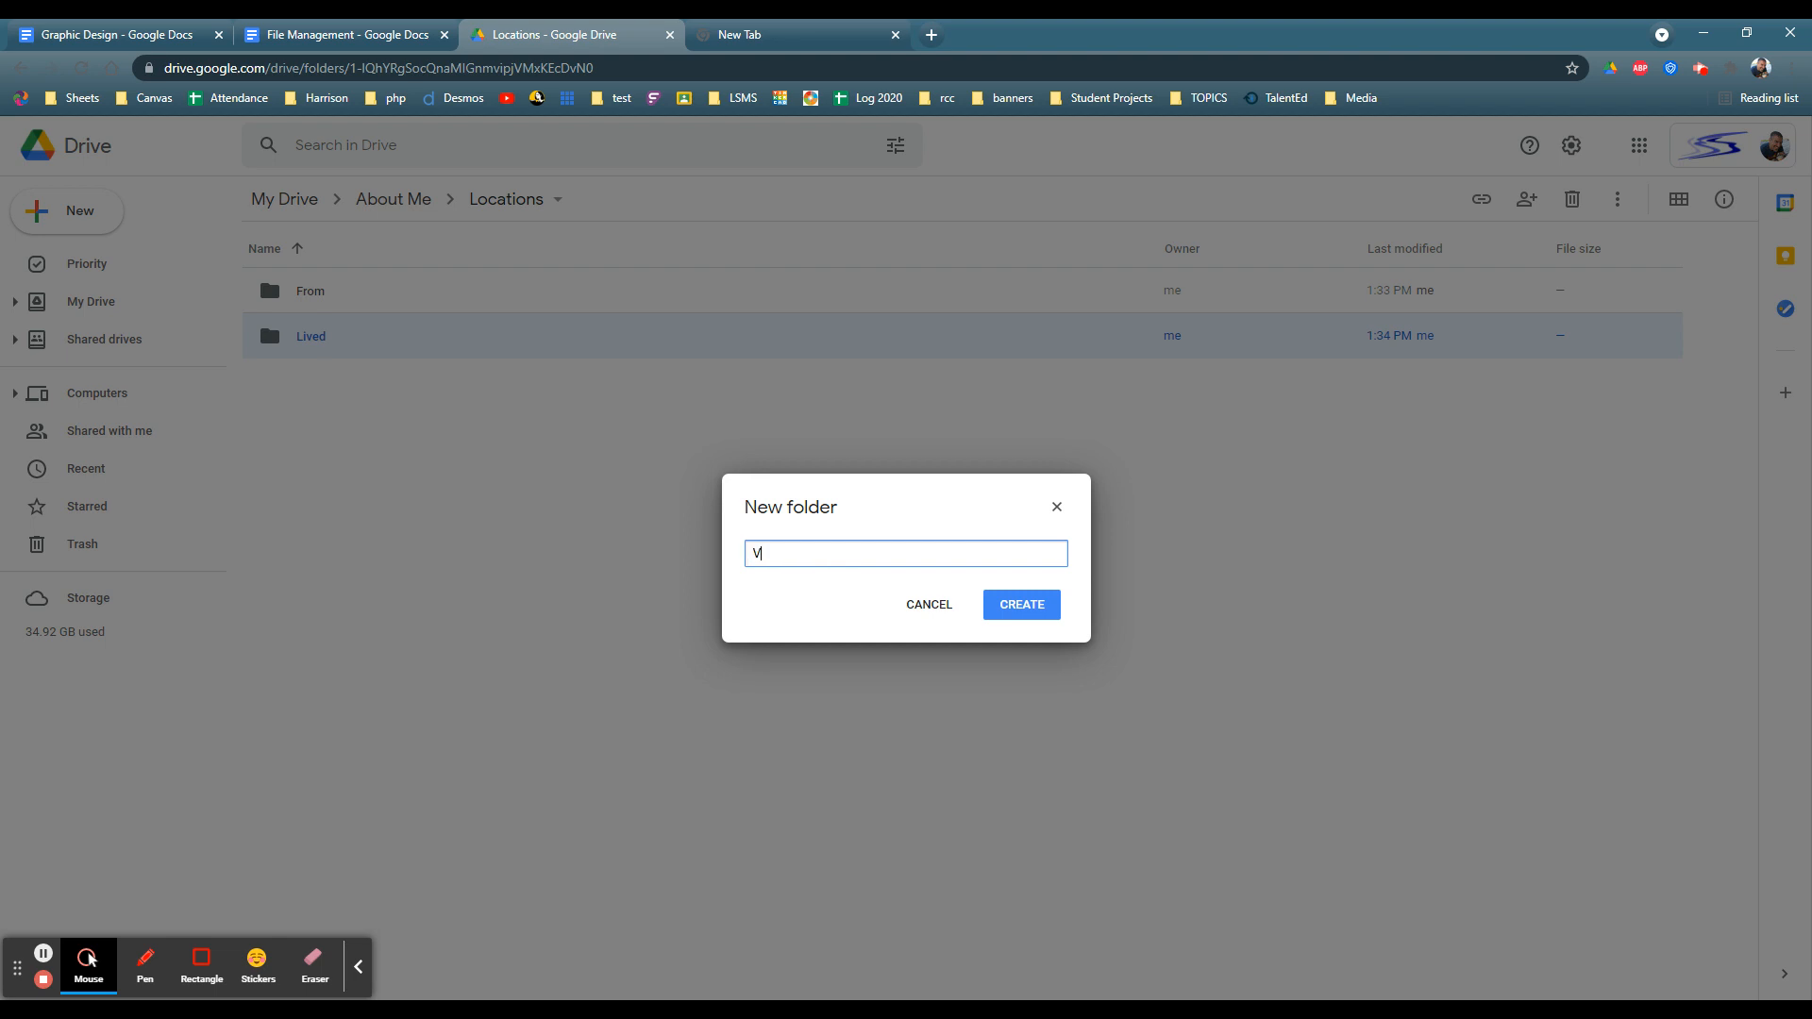
{"action": "key", "text": "Return"}
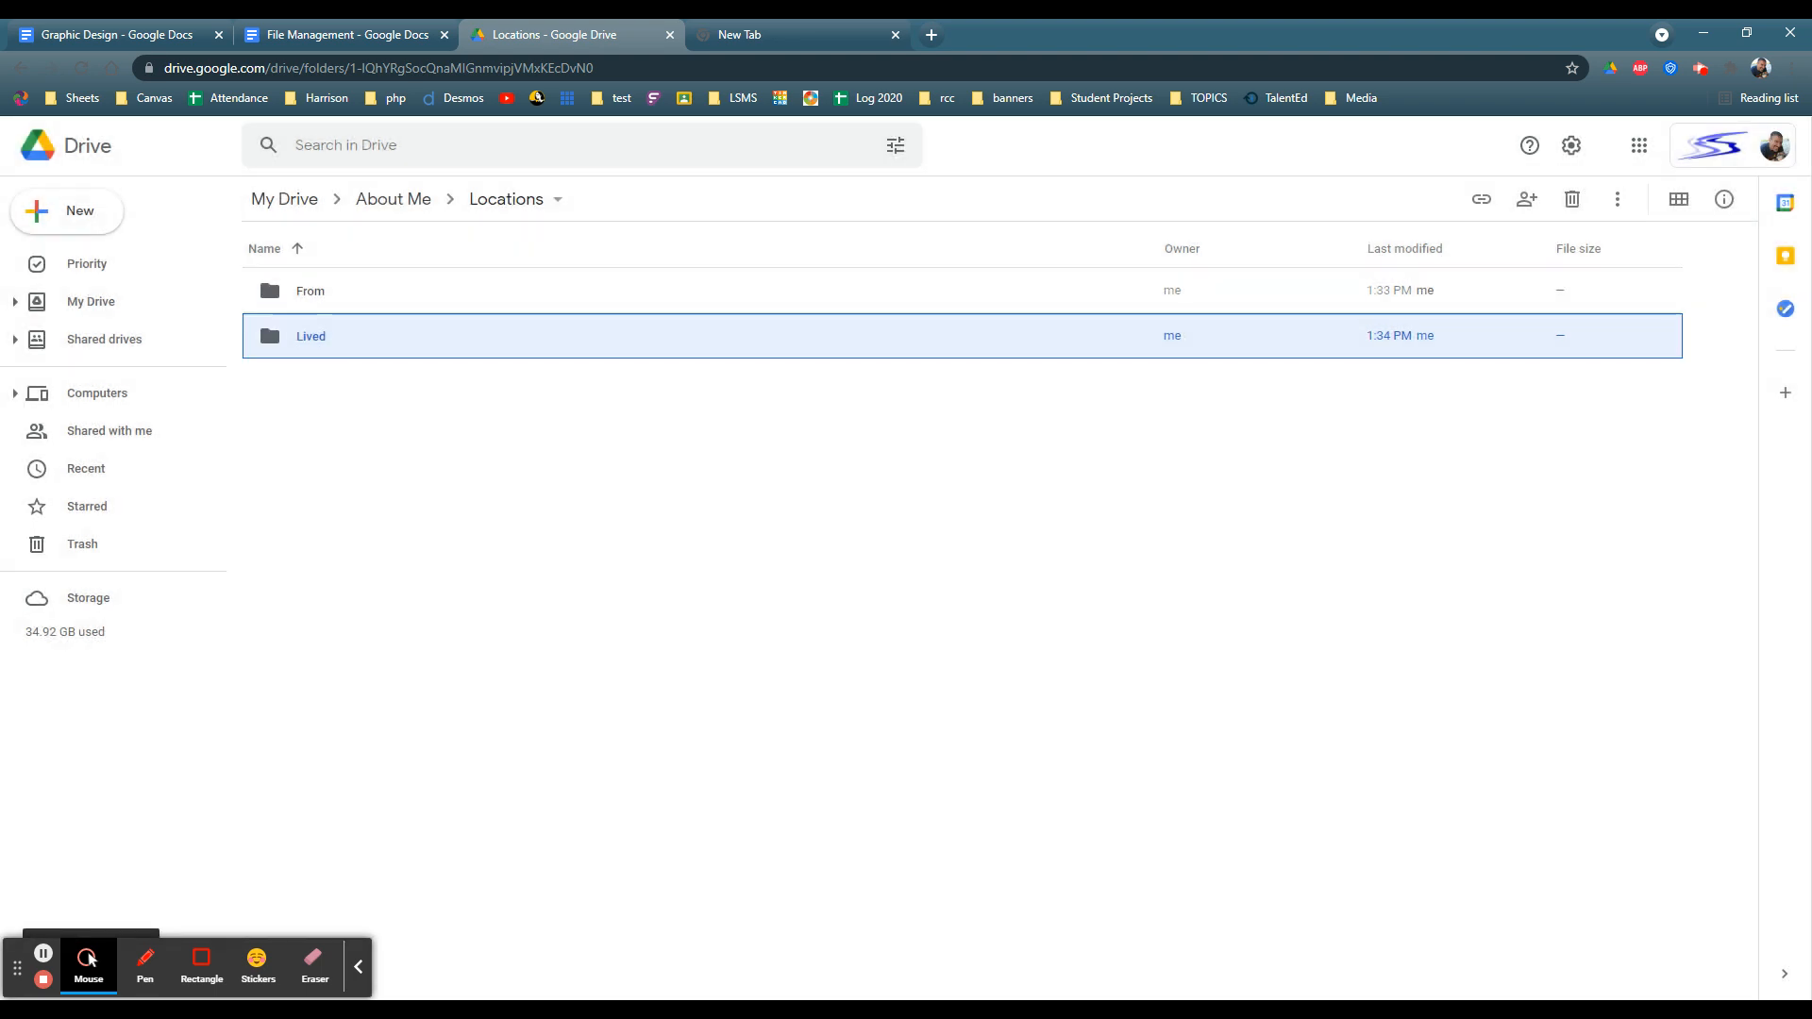
Step: Correct the spelling of the Visitied folder by renaming it Visited
{"action": "left_click", "coordinate": [328, 392]}
{"action": "right_click", "coordinate": [326, 391]}
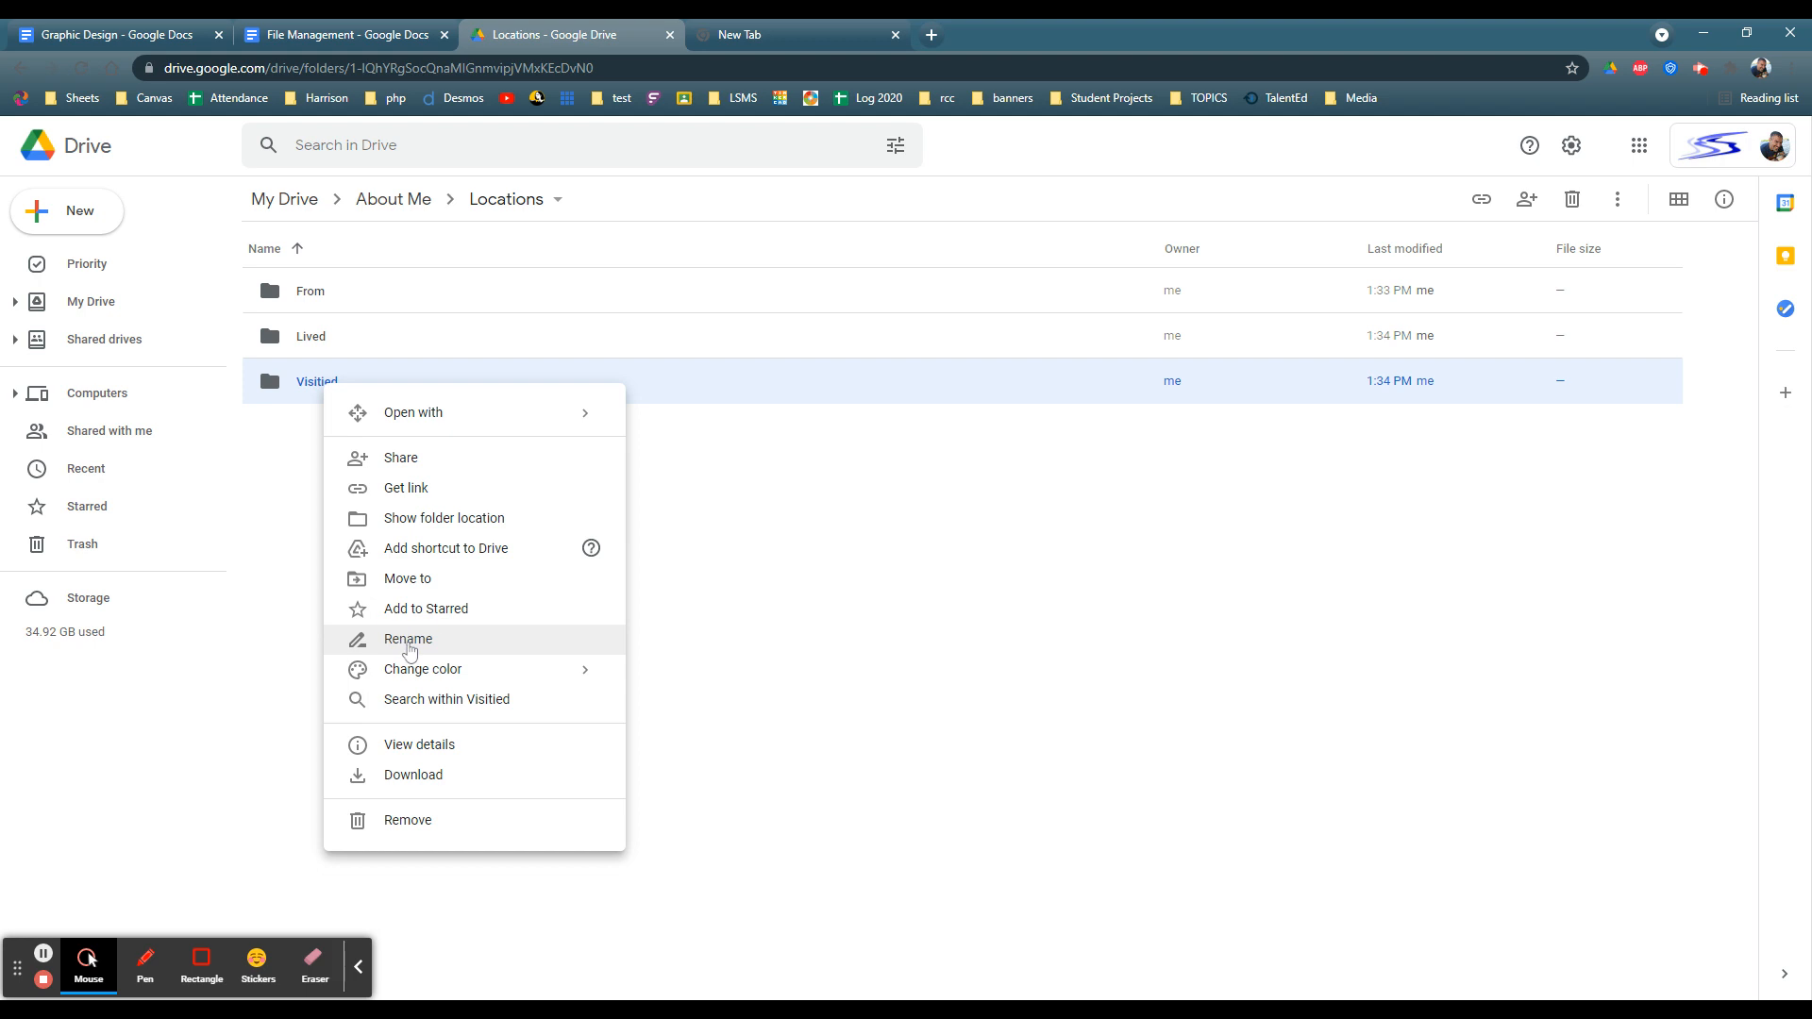
{"action": "left_click", "coordinate": [409, 649]}
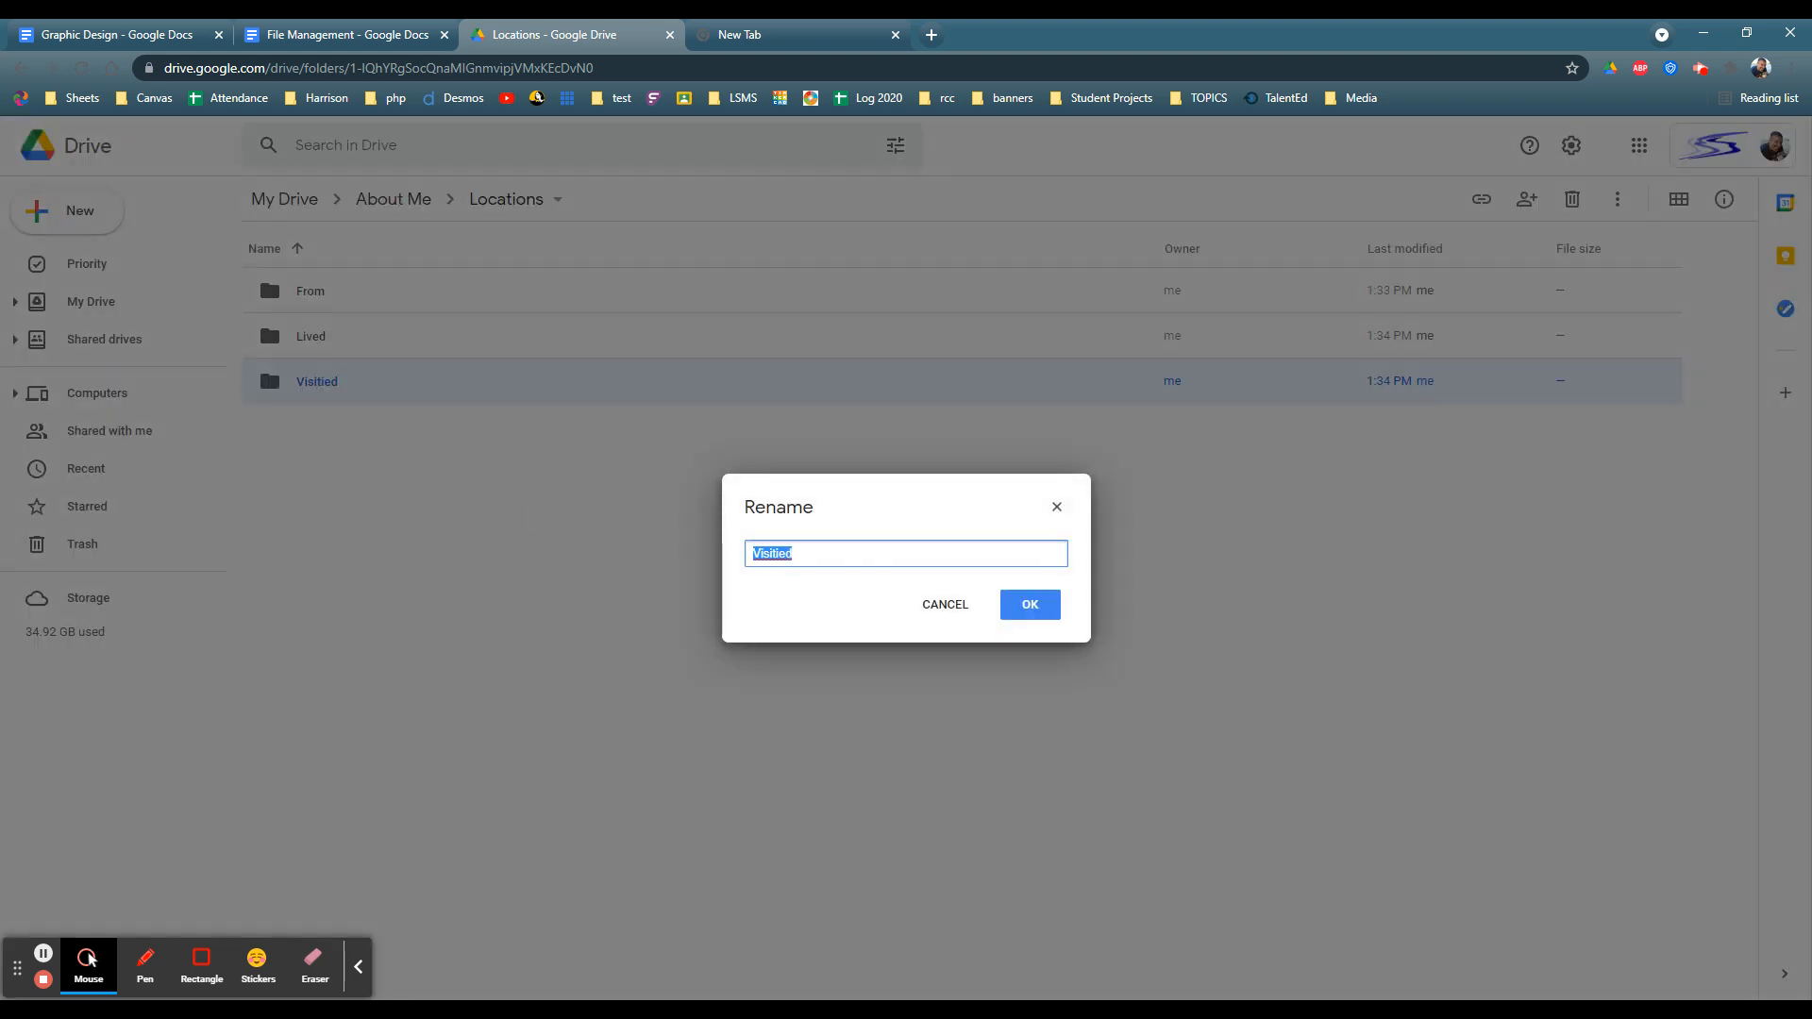
{"action": "left_click", "coordinate": [790, 555]}
{"action": "key", "text": "BackSpace"}
{"action": "key", "text": "Return"}
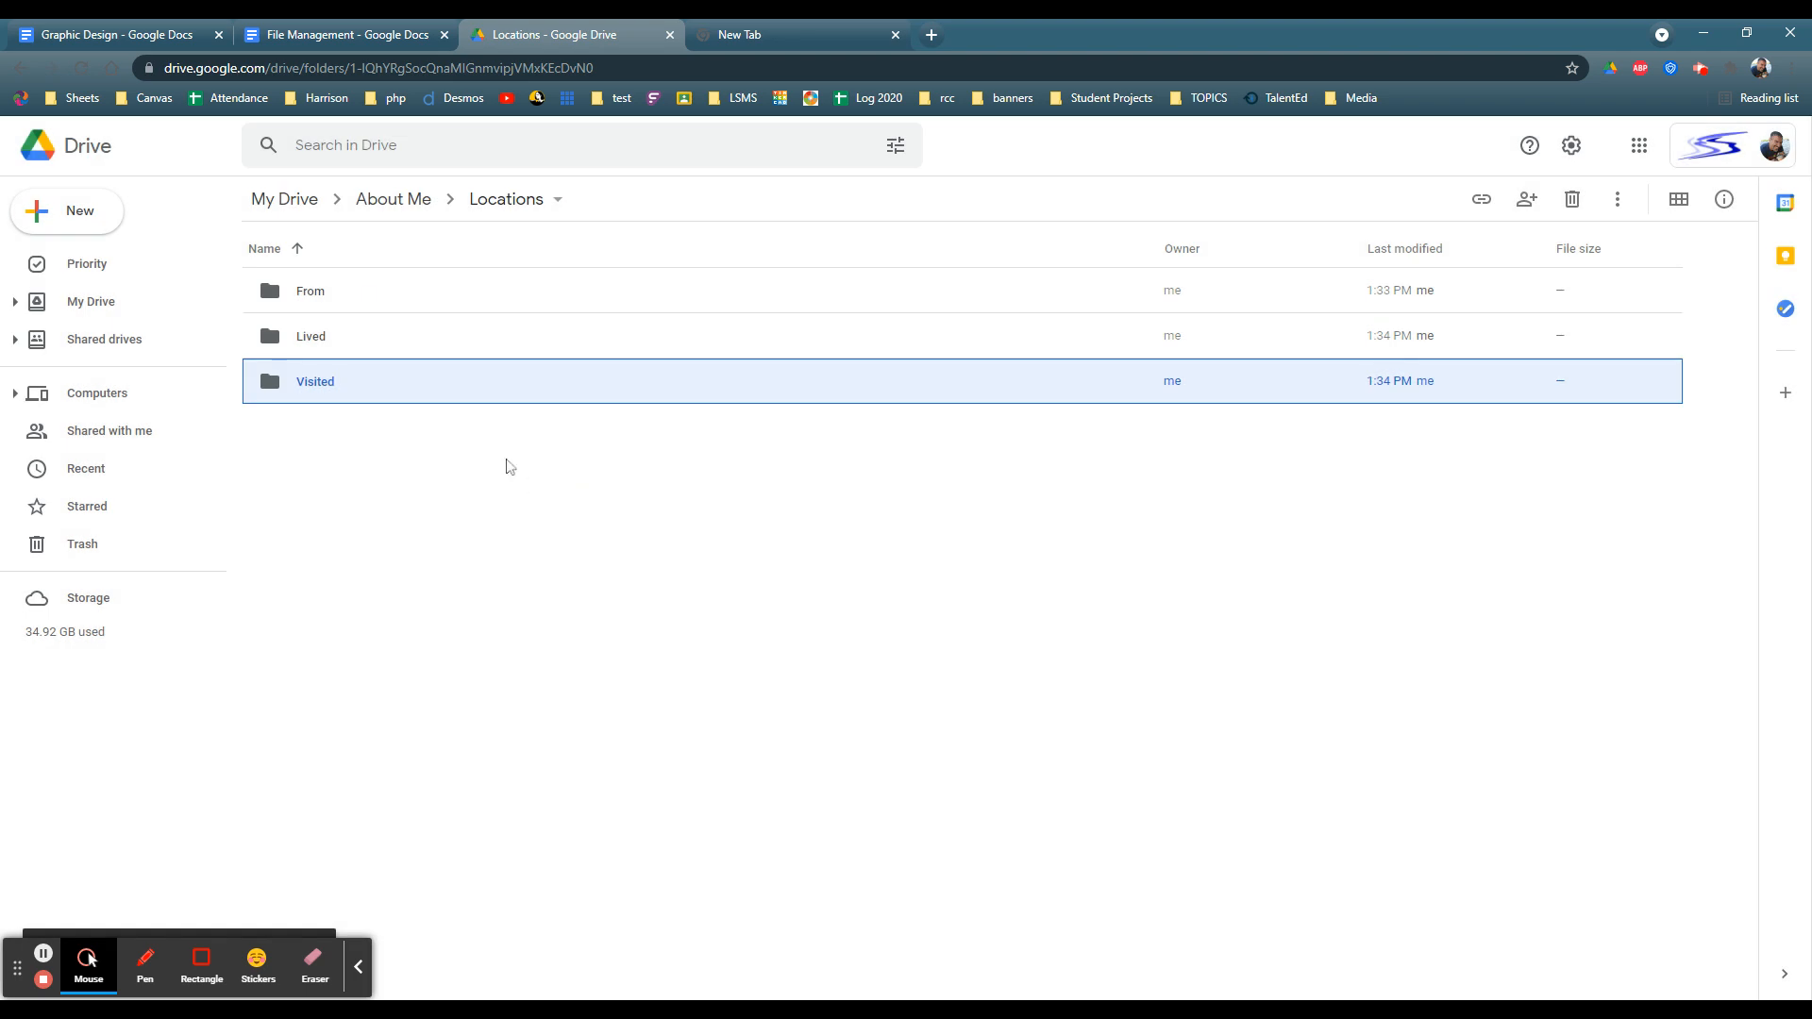
Step: Check the File Management outline for the last Locations entry, then create a folder named Want to visit inside Locations in Google Drive
{"action": "left_click", "coordinate": [347, 40]}
{"action": "left_click", "coordinate": [552, 40]}
{"action": "left_click", "coordinate": [83, 214]}
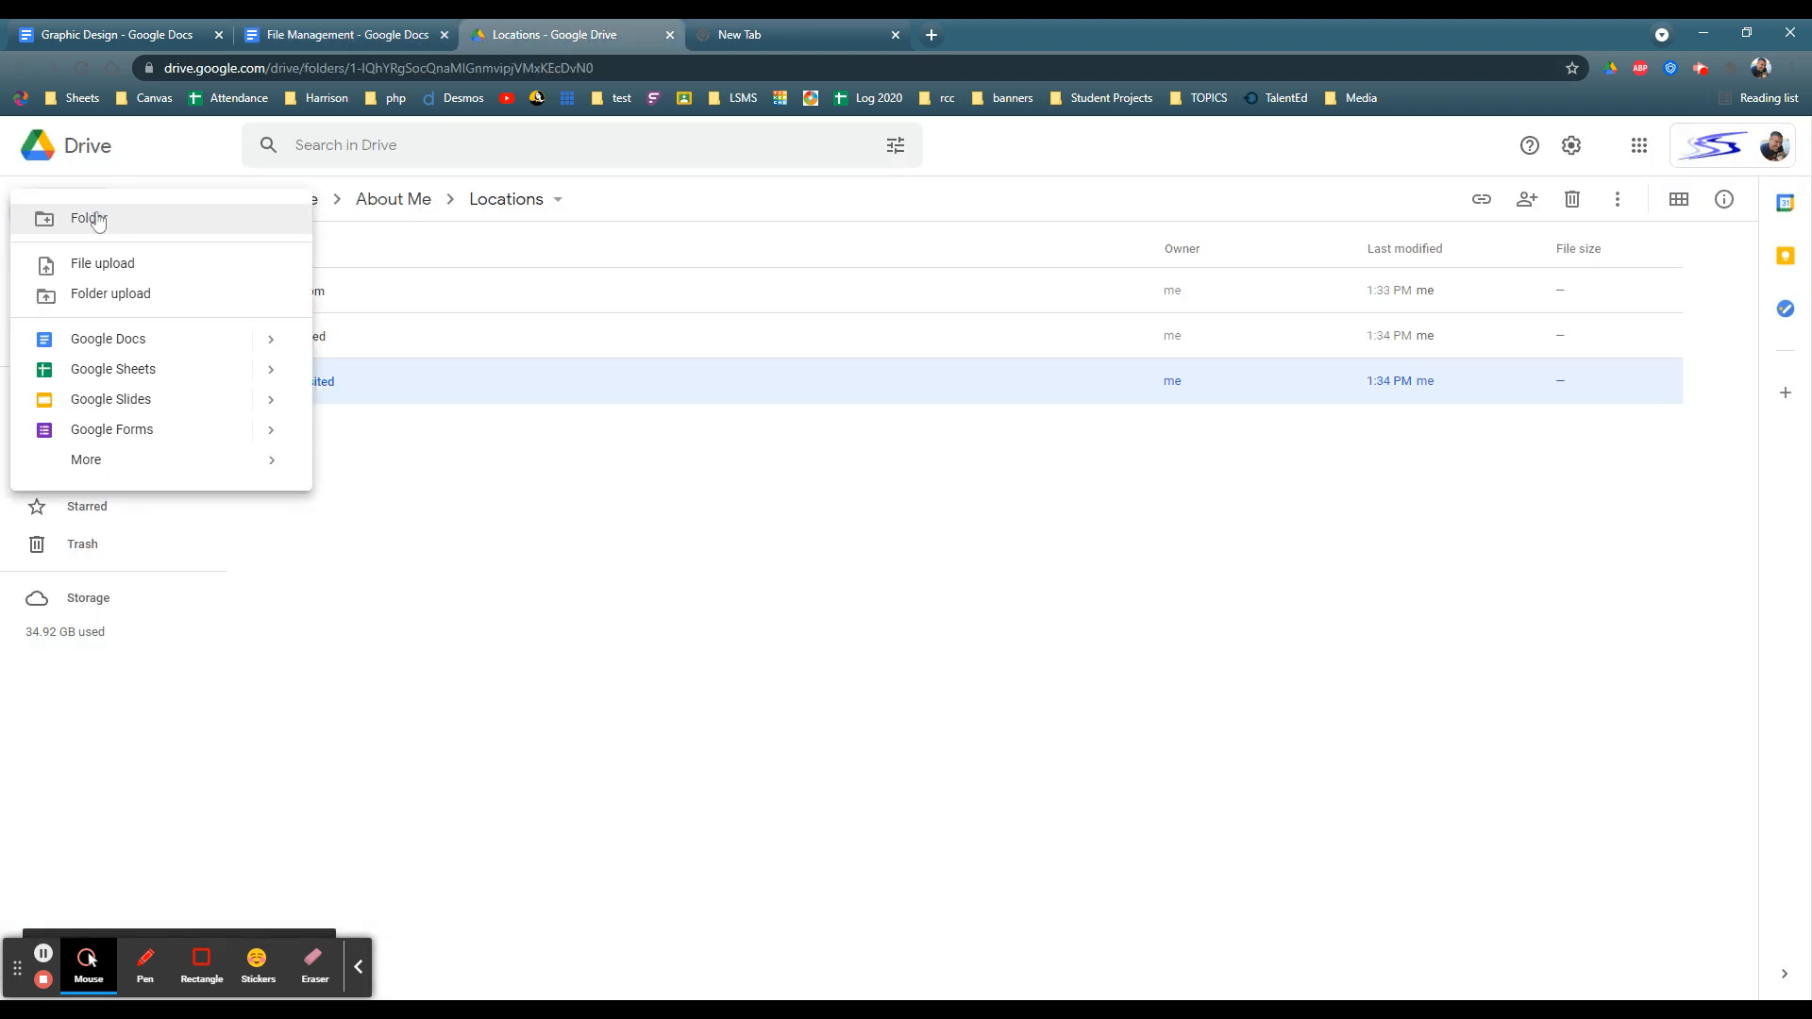
{"action": "left_click", "coordinate": [146, 226]}
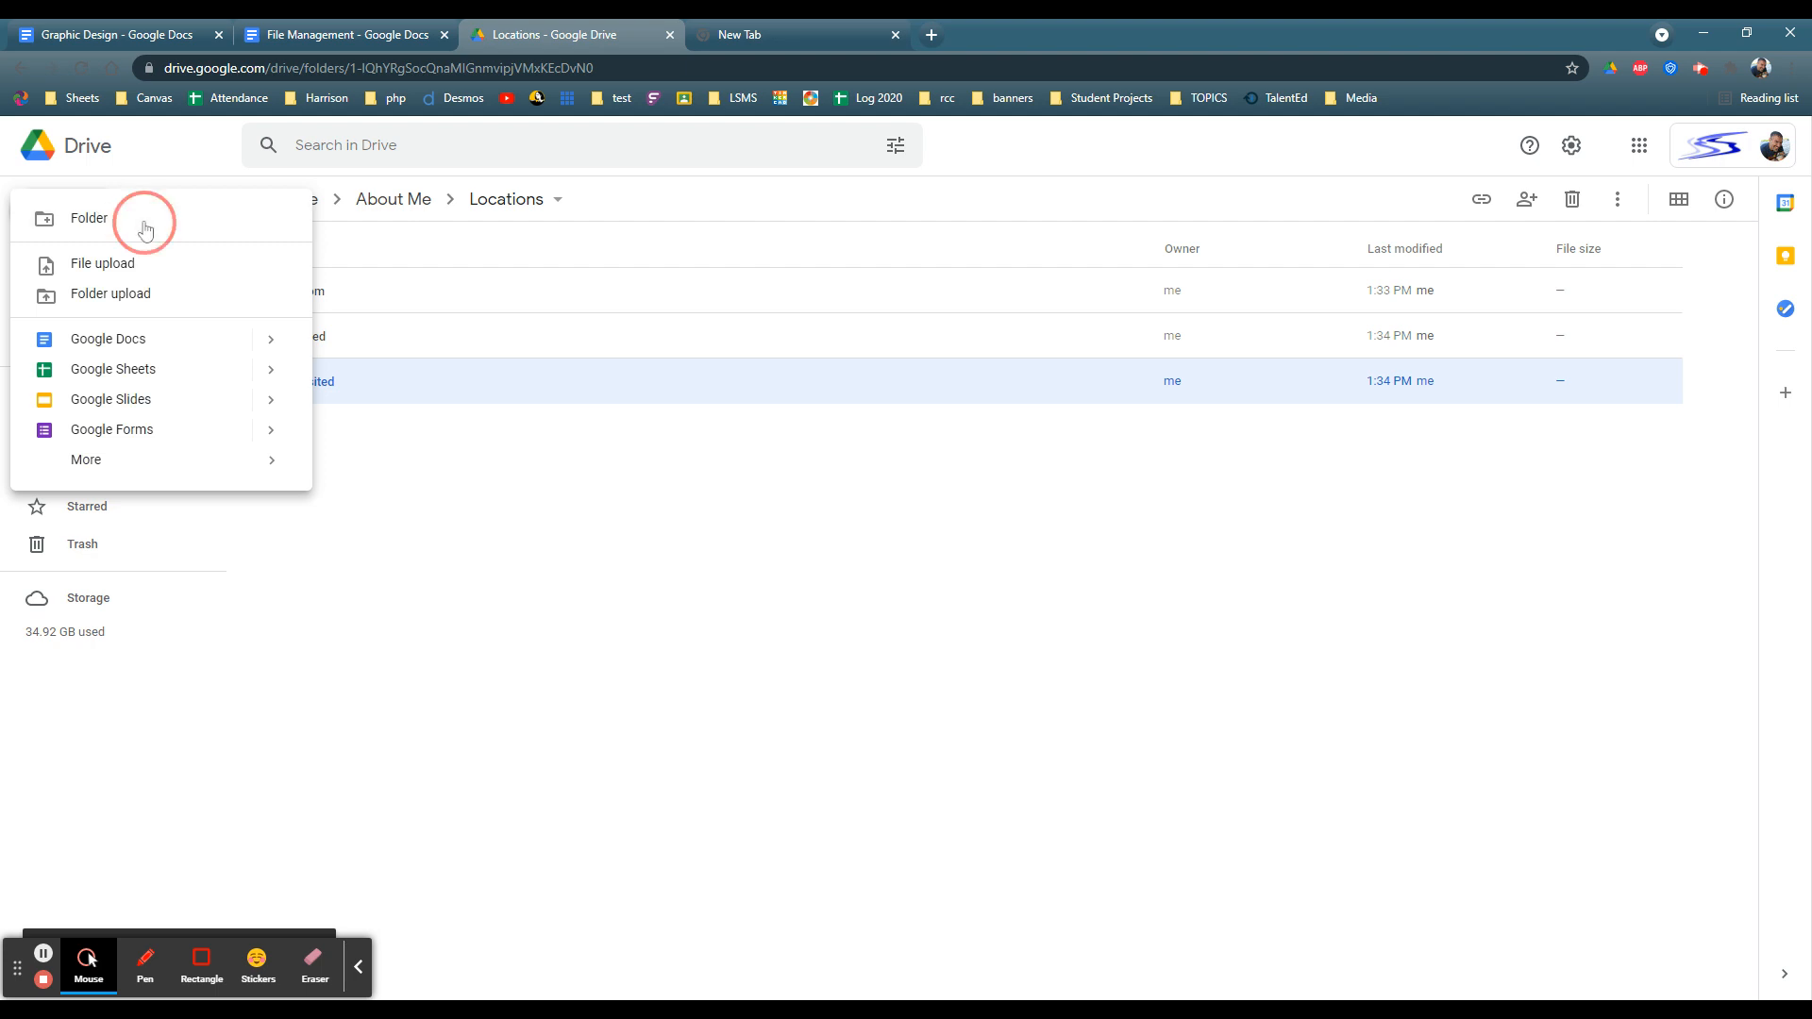
{"action": "type", "text": "Want "}
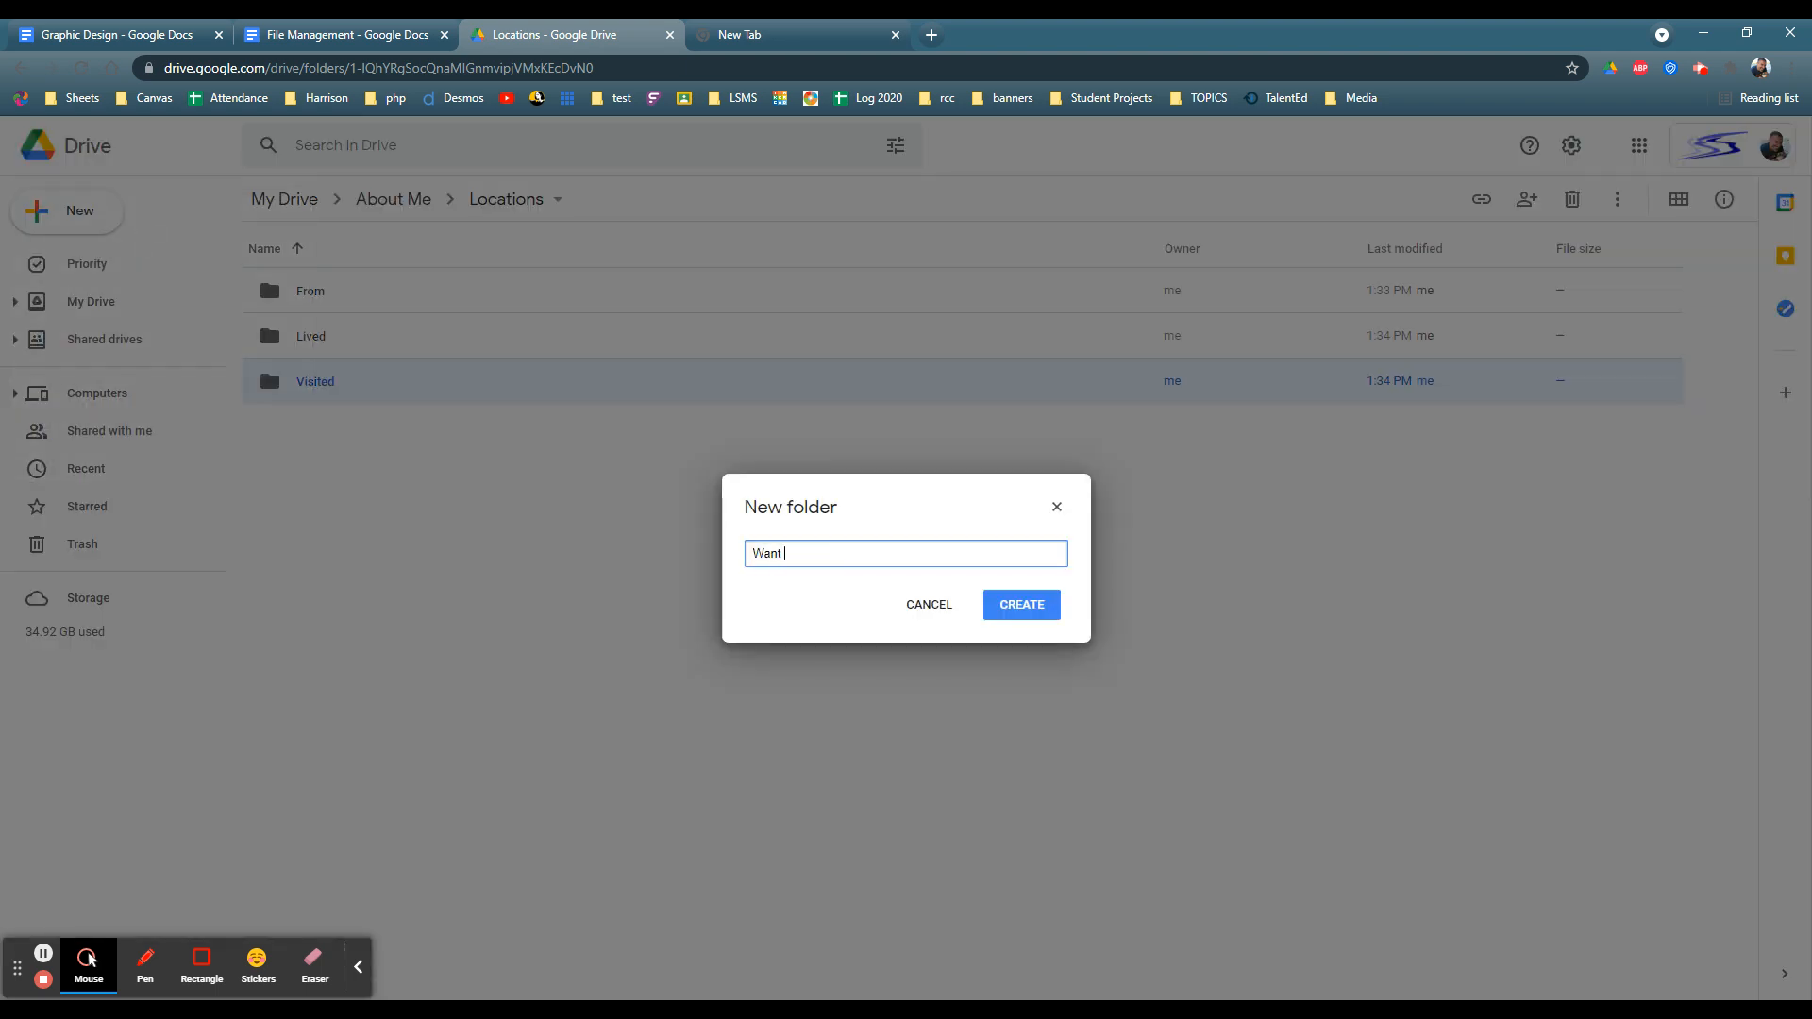
{"action": "type", "text": "to visit"}
{"action": "key", "text": "Return"}
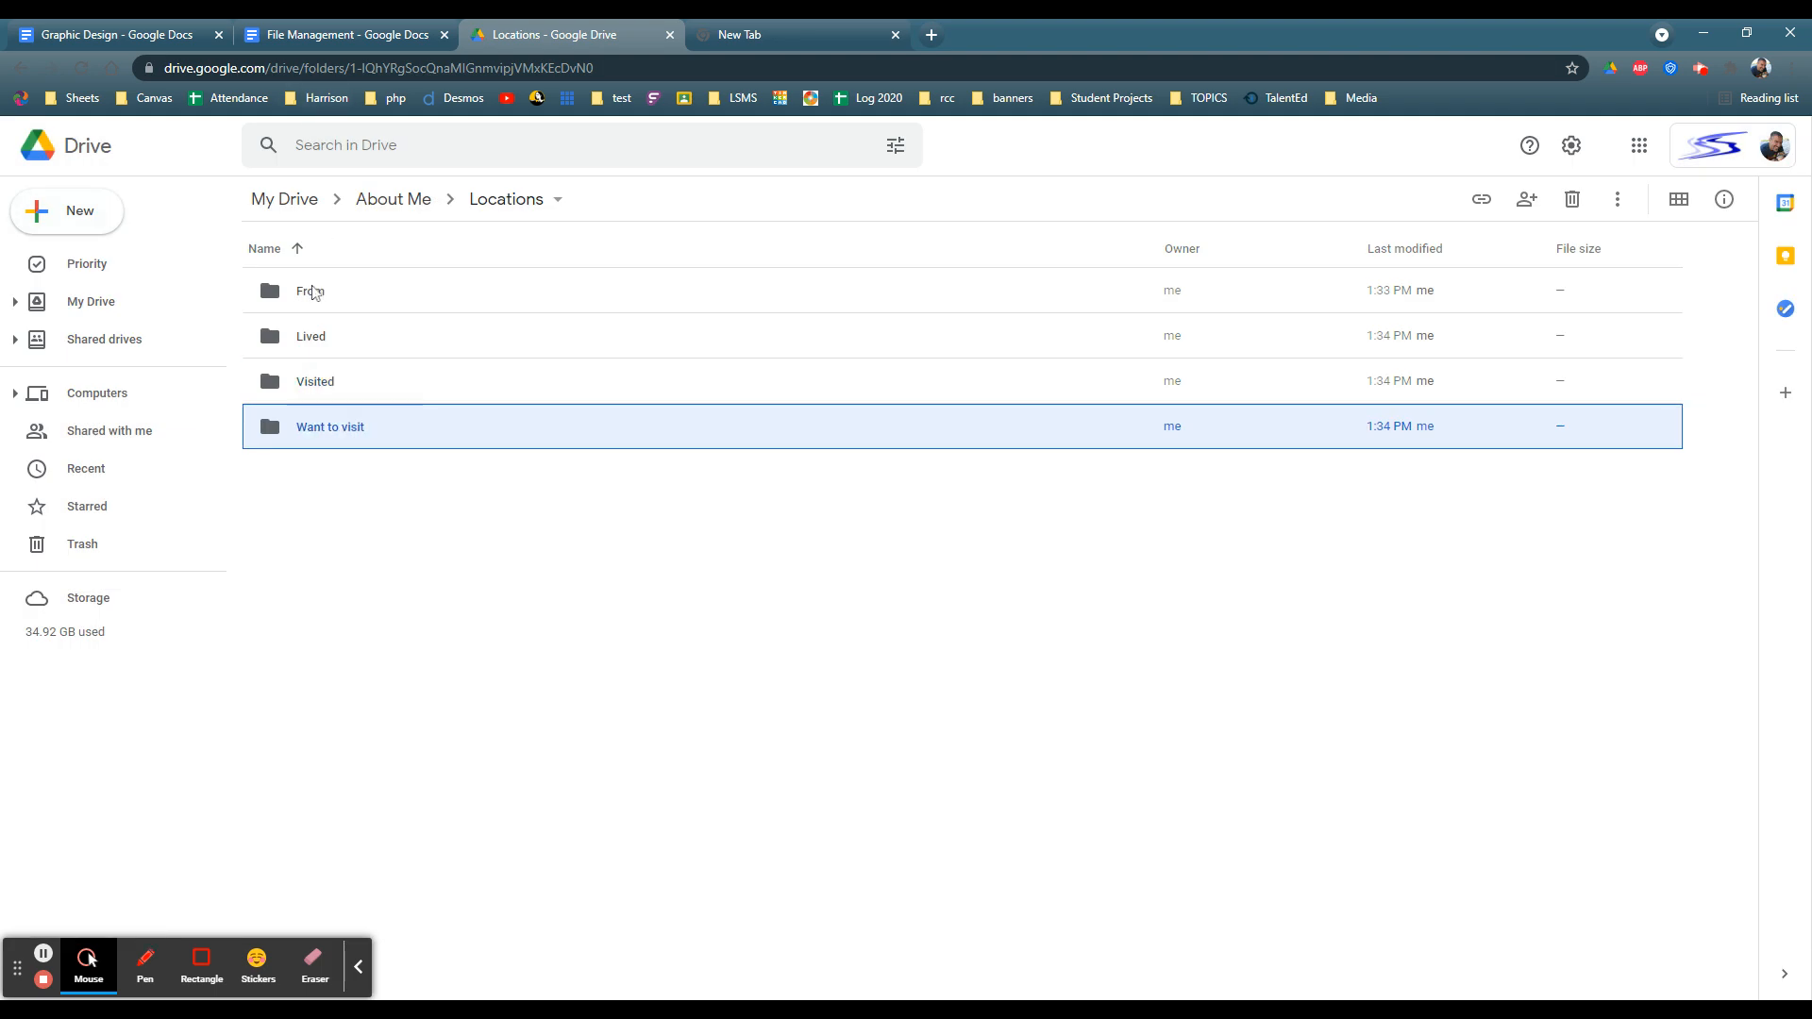
Step: Open the From folder and create a blank Google Docs document inside it
{"action": "double_click", "coordinate": [310, 297]}
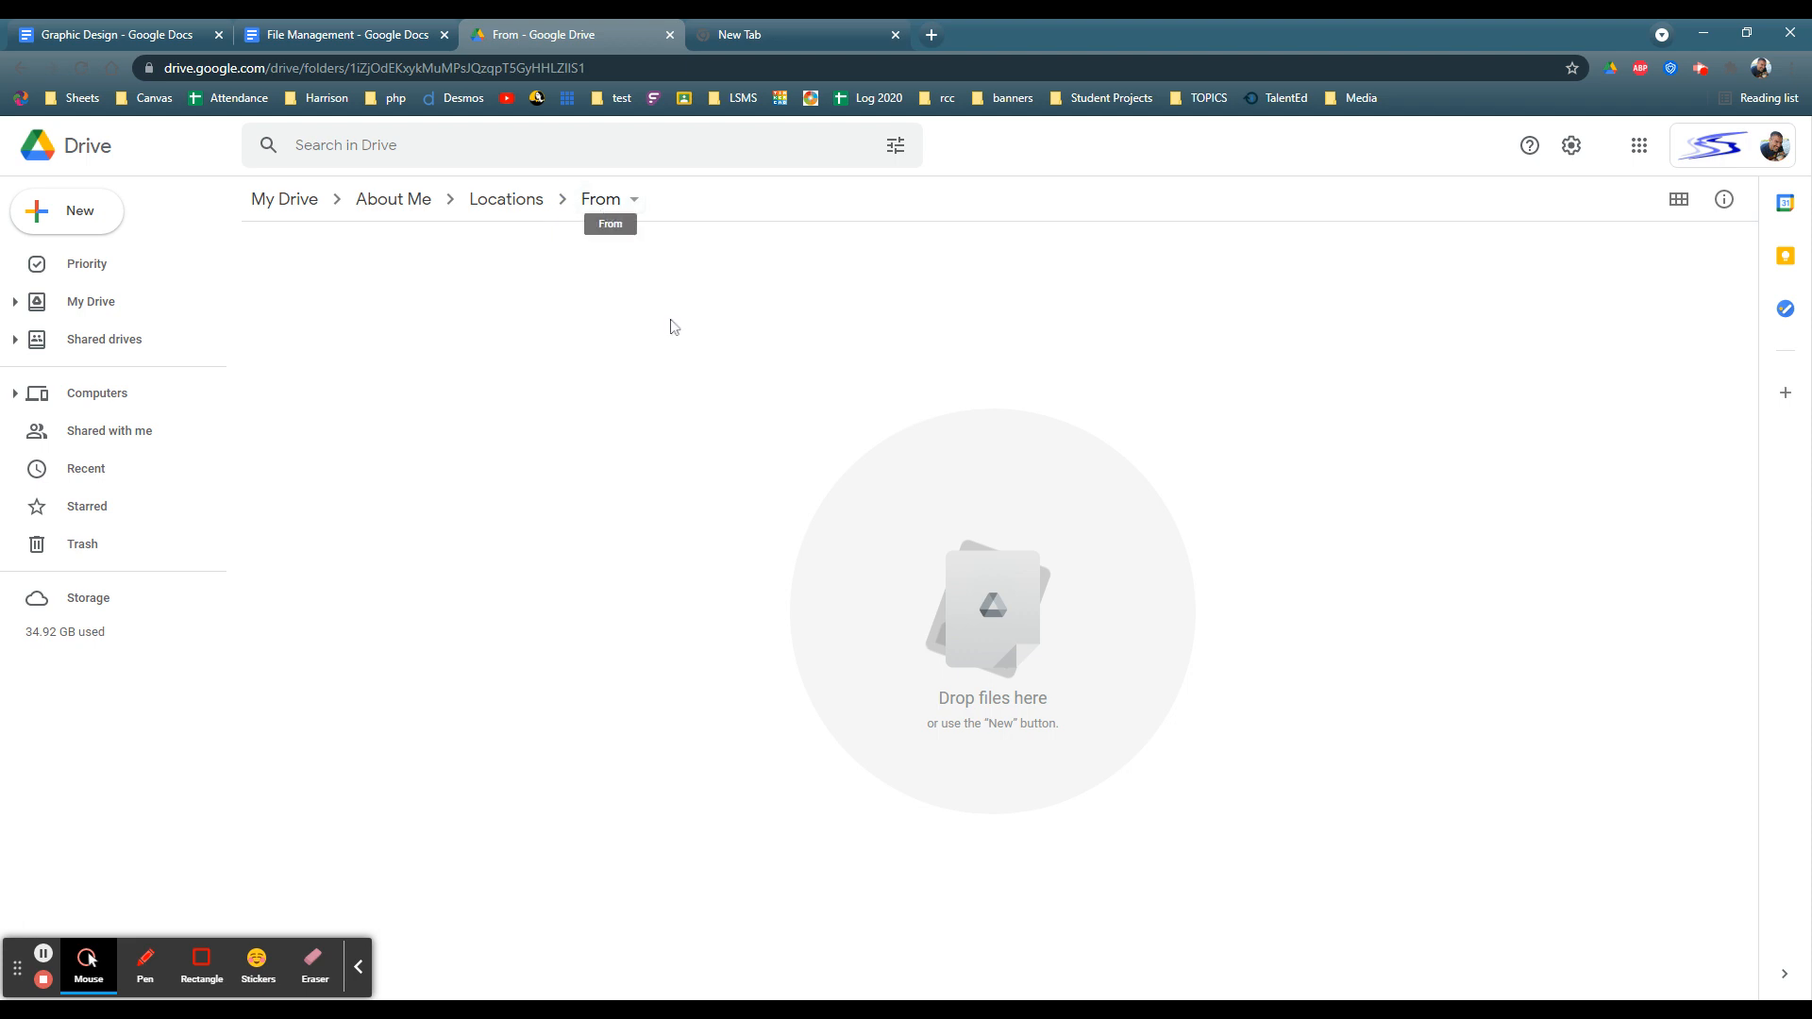
{"action": "left_click", "coordinate": [80, 211]}
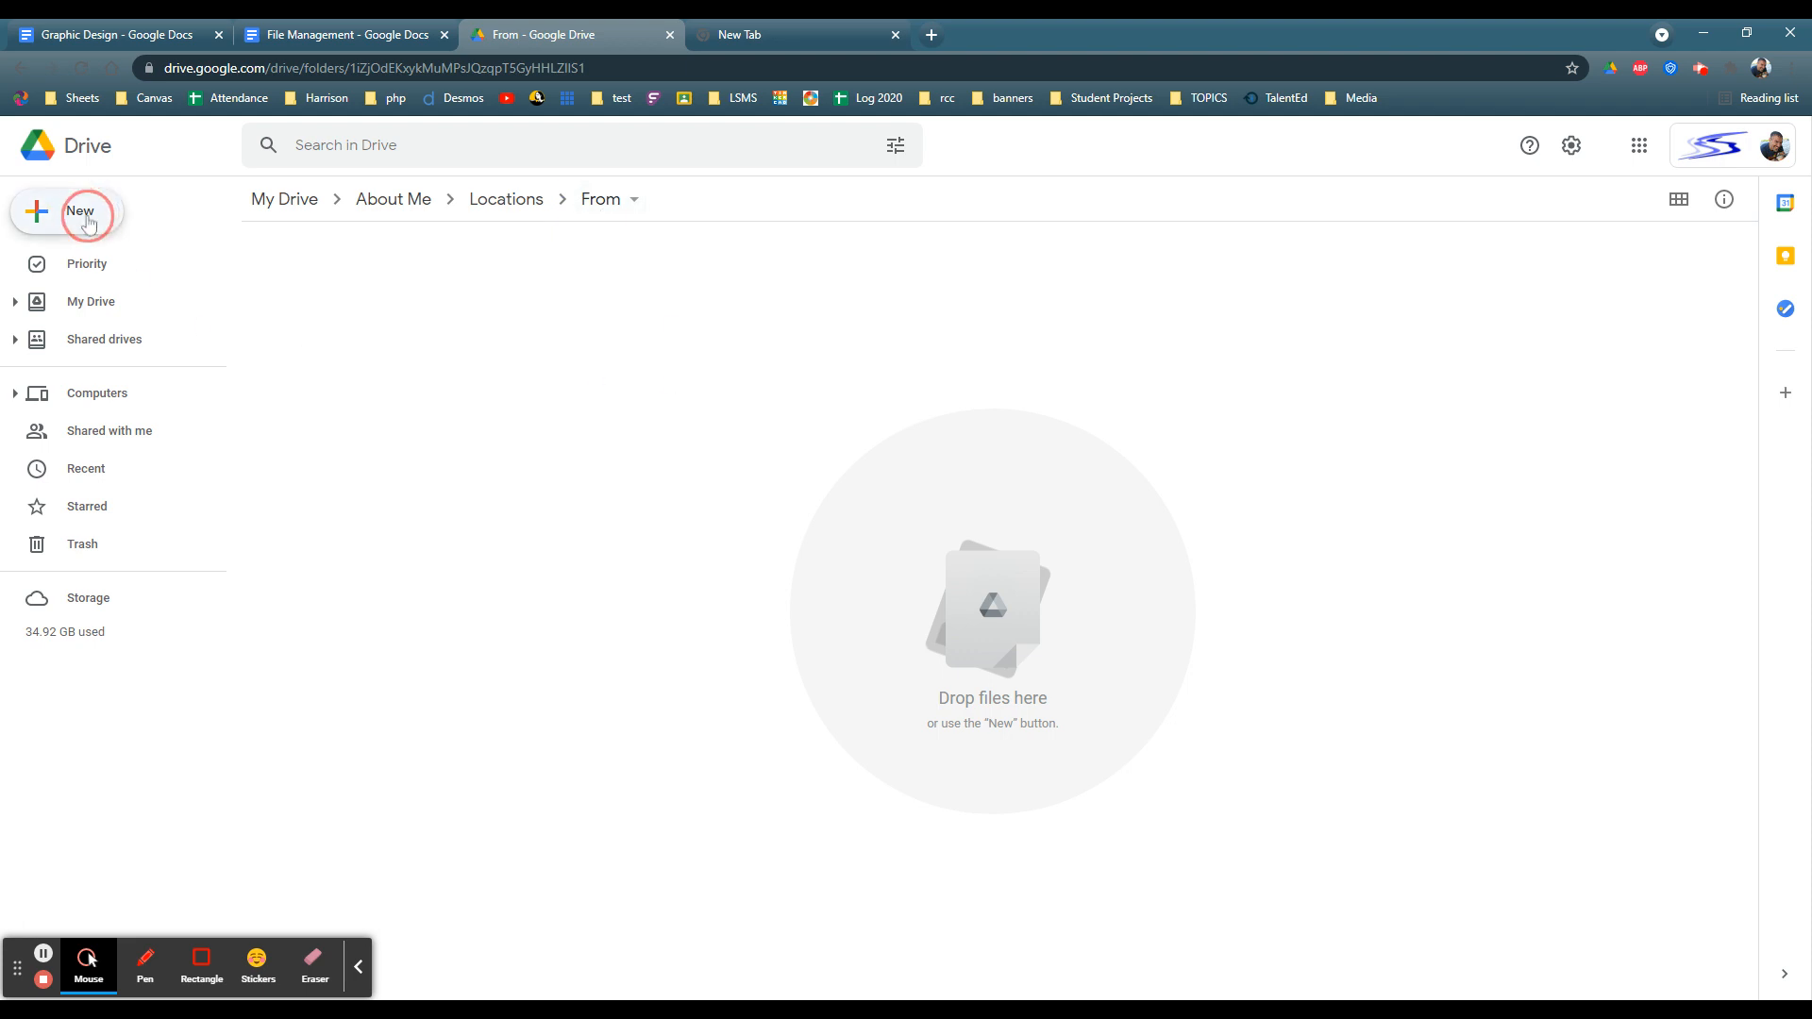
{"action": "left_click", "coordinate": [111, 340]}
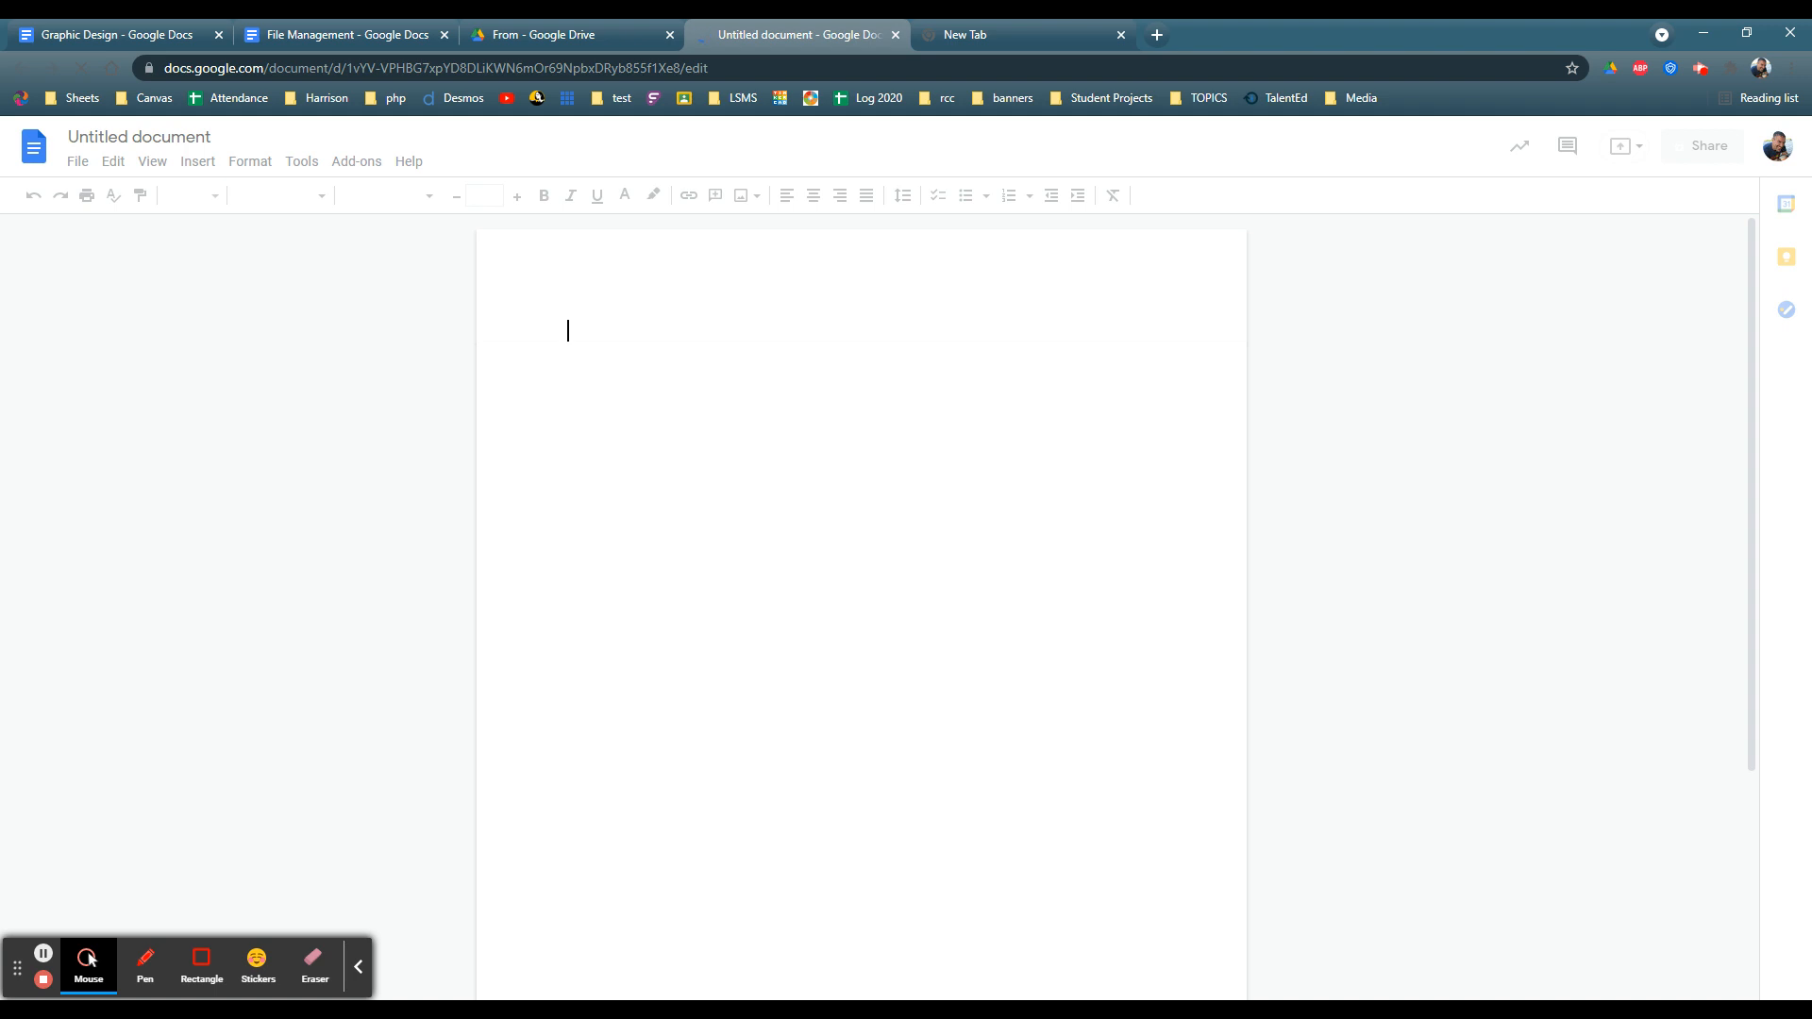
Step: Write "I am from Yuma AZ. It's really hot there. You can have it." in the new document
{"action": "type", "text": "I am from "}
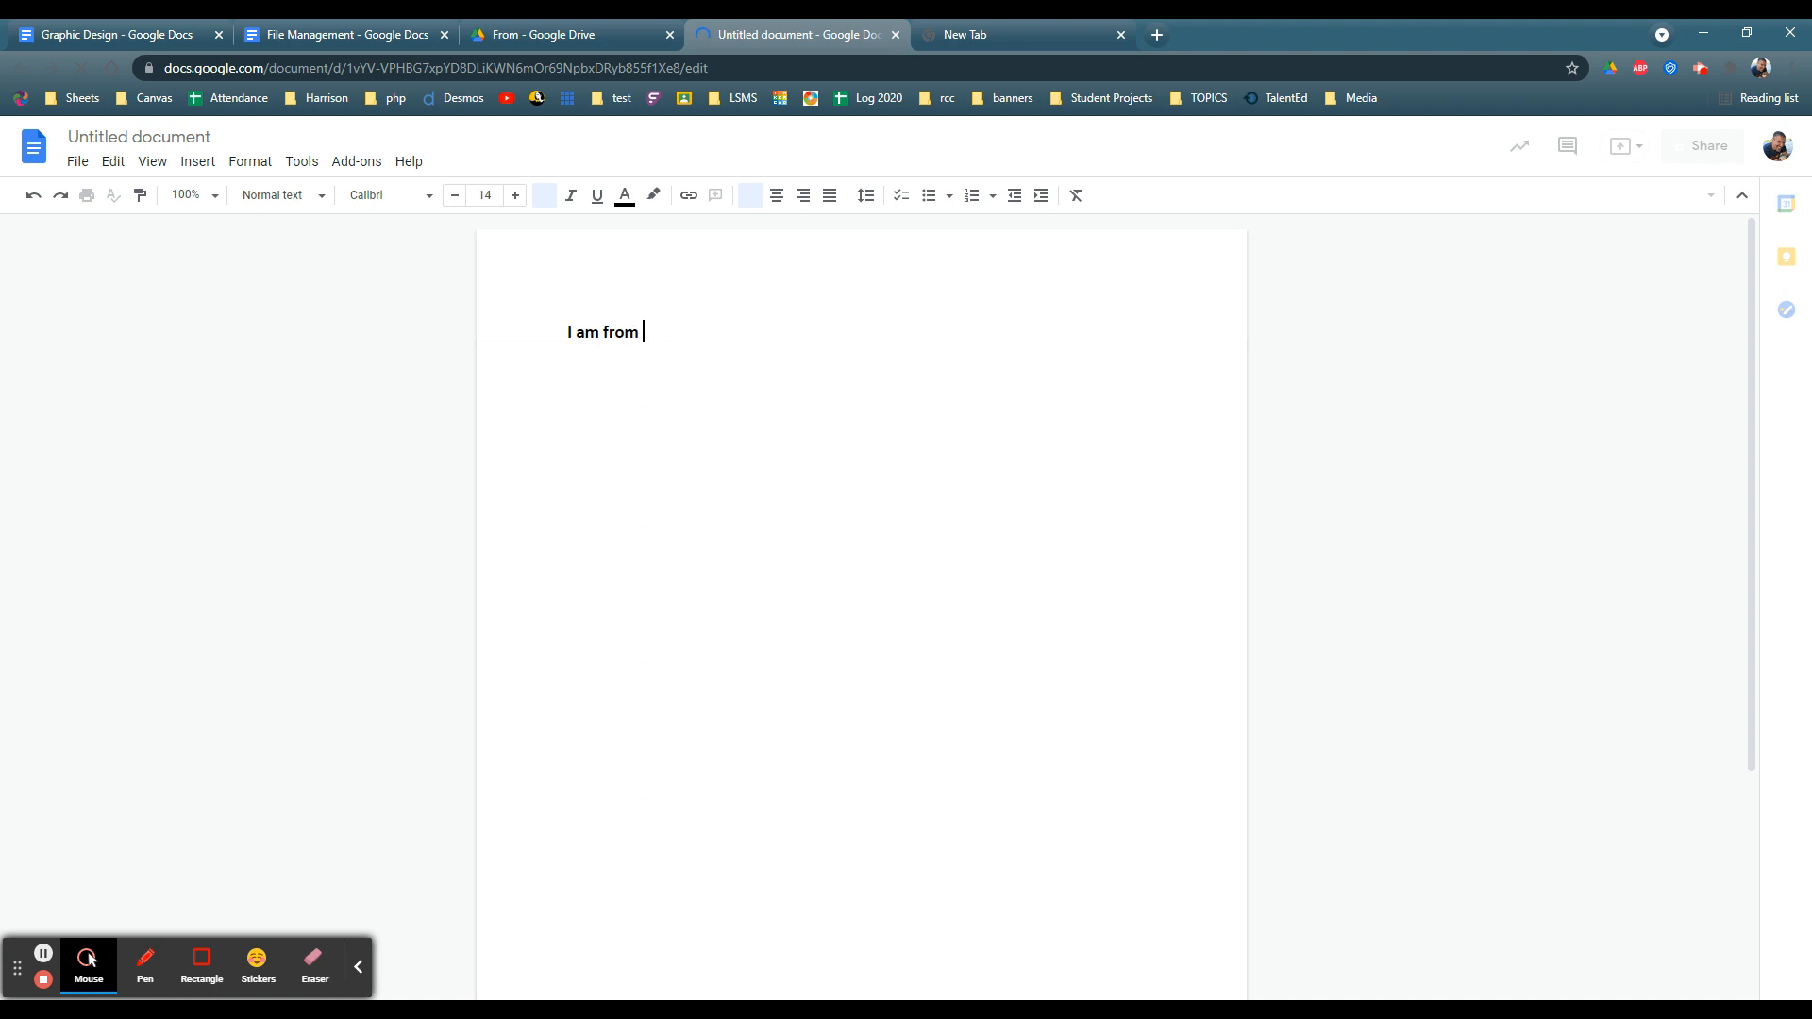
{"action": "type", "text": "Yum"}
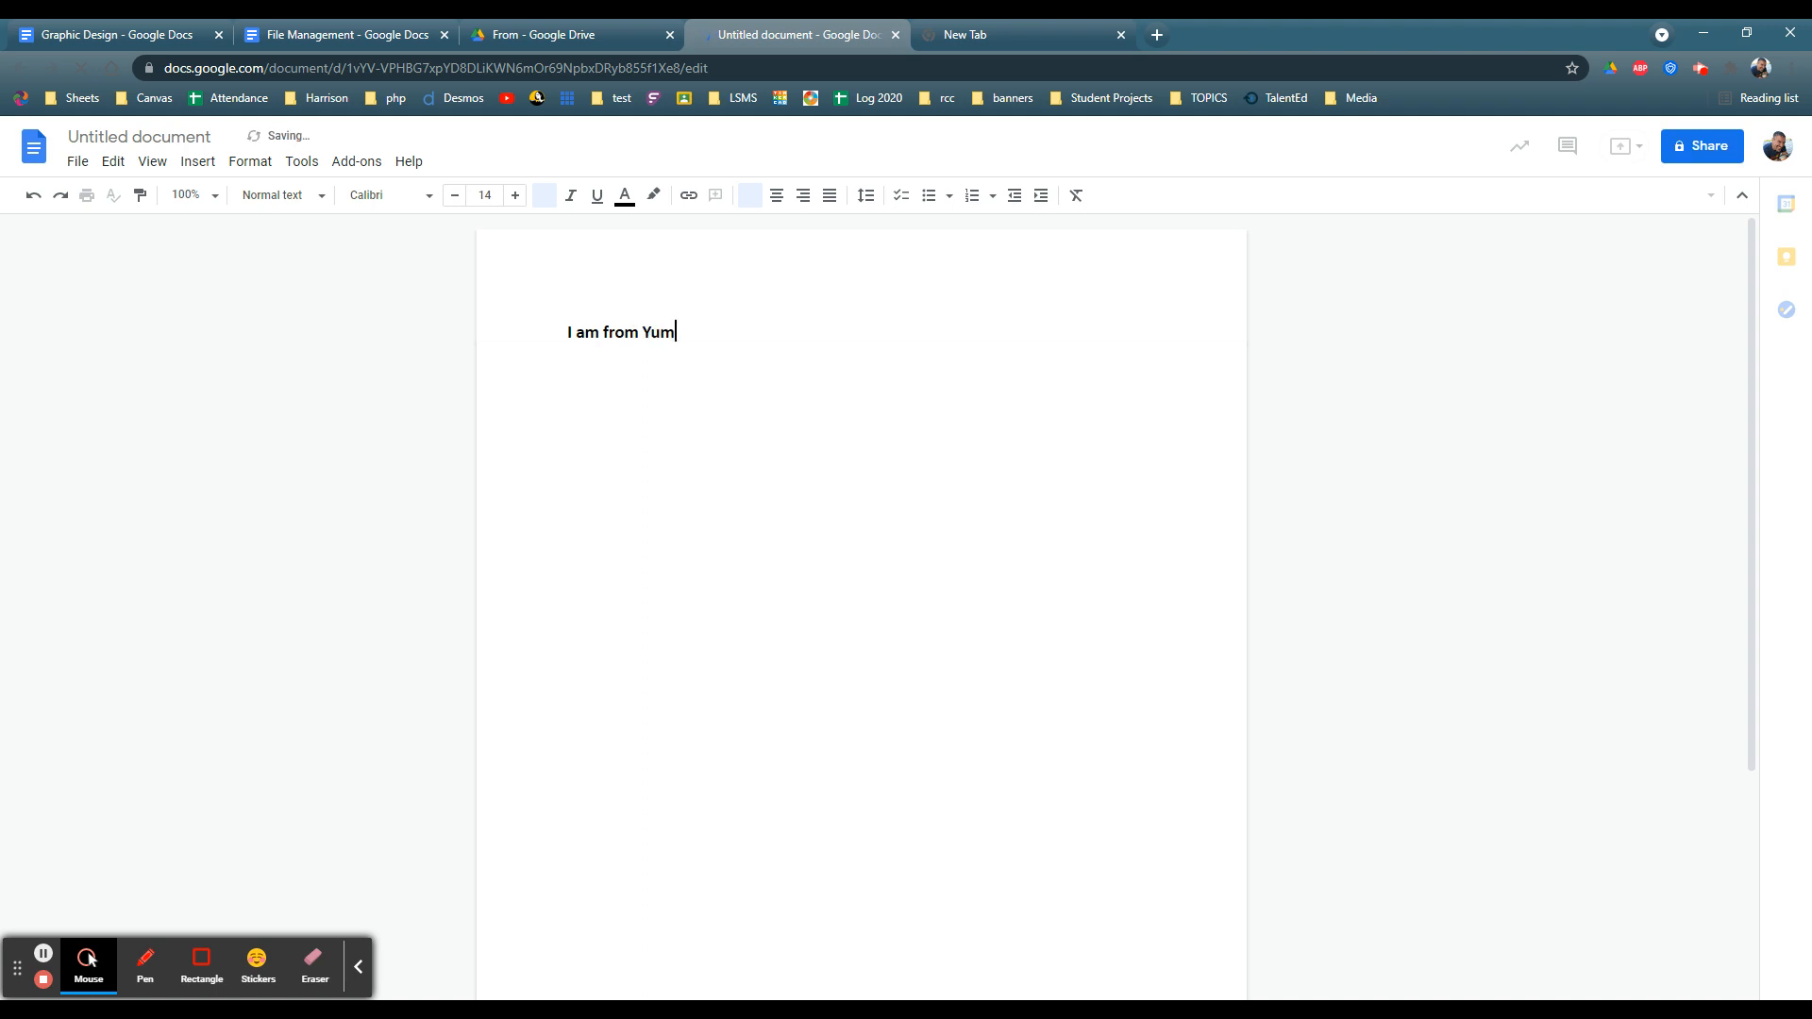
{"action": "type", "text": "a AZ.  It's real"}
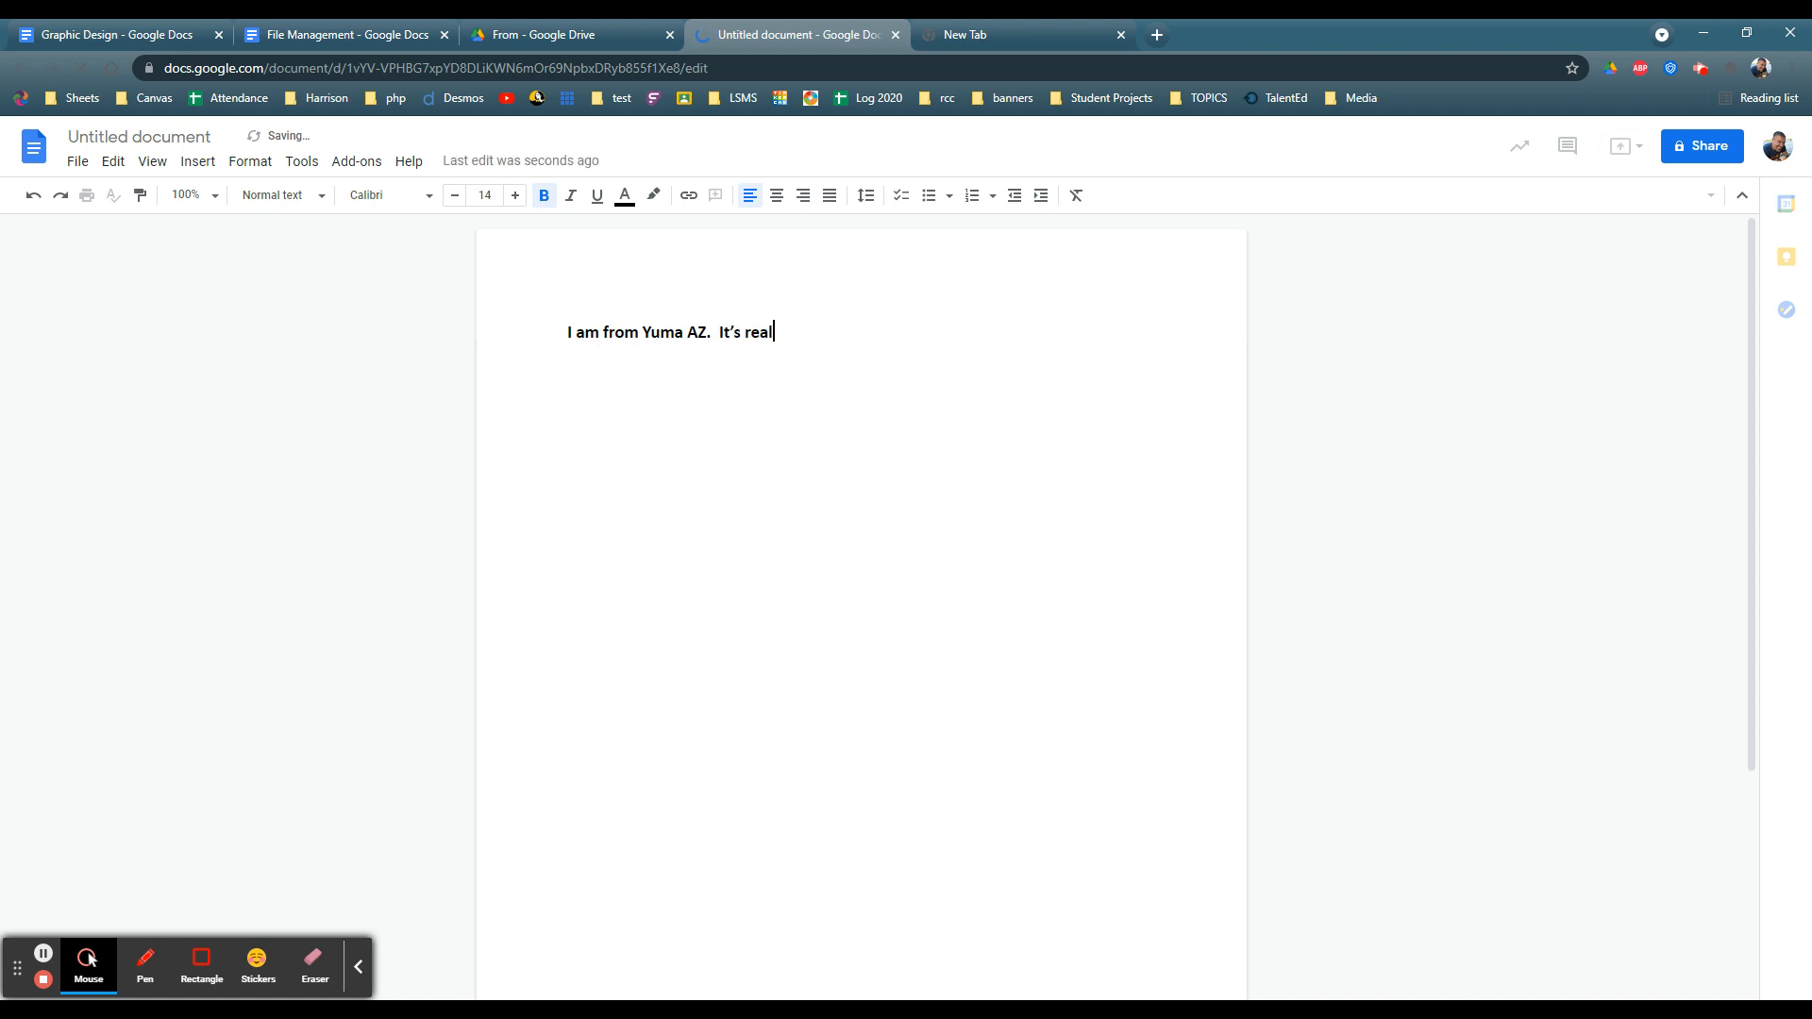
{"action": "type", "text": "ly hot there.  You can "}
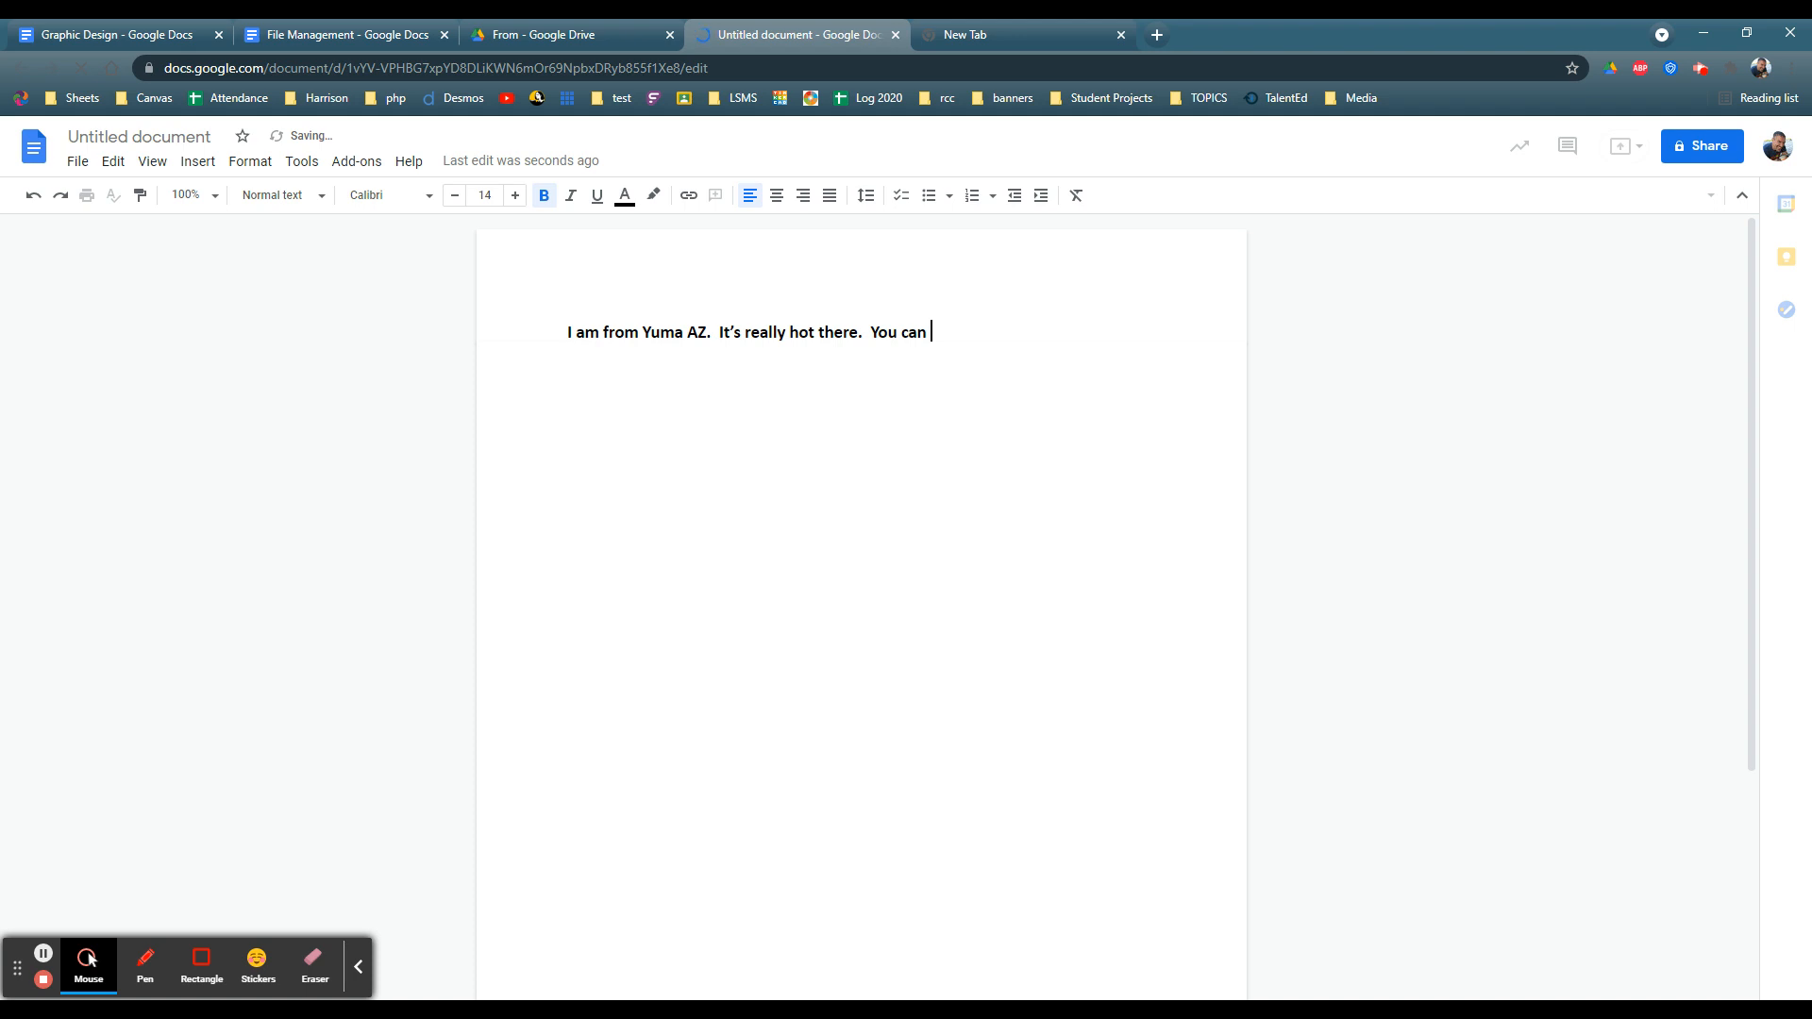
{"action": "type", "text": "have it."}
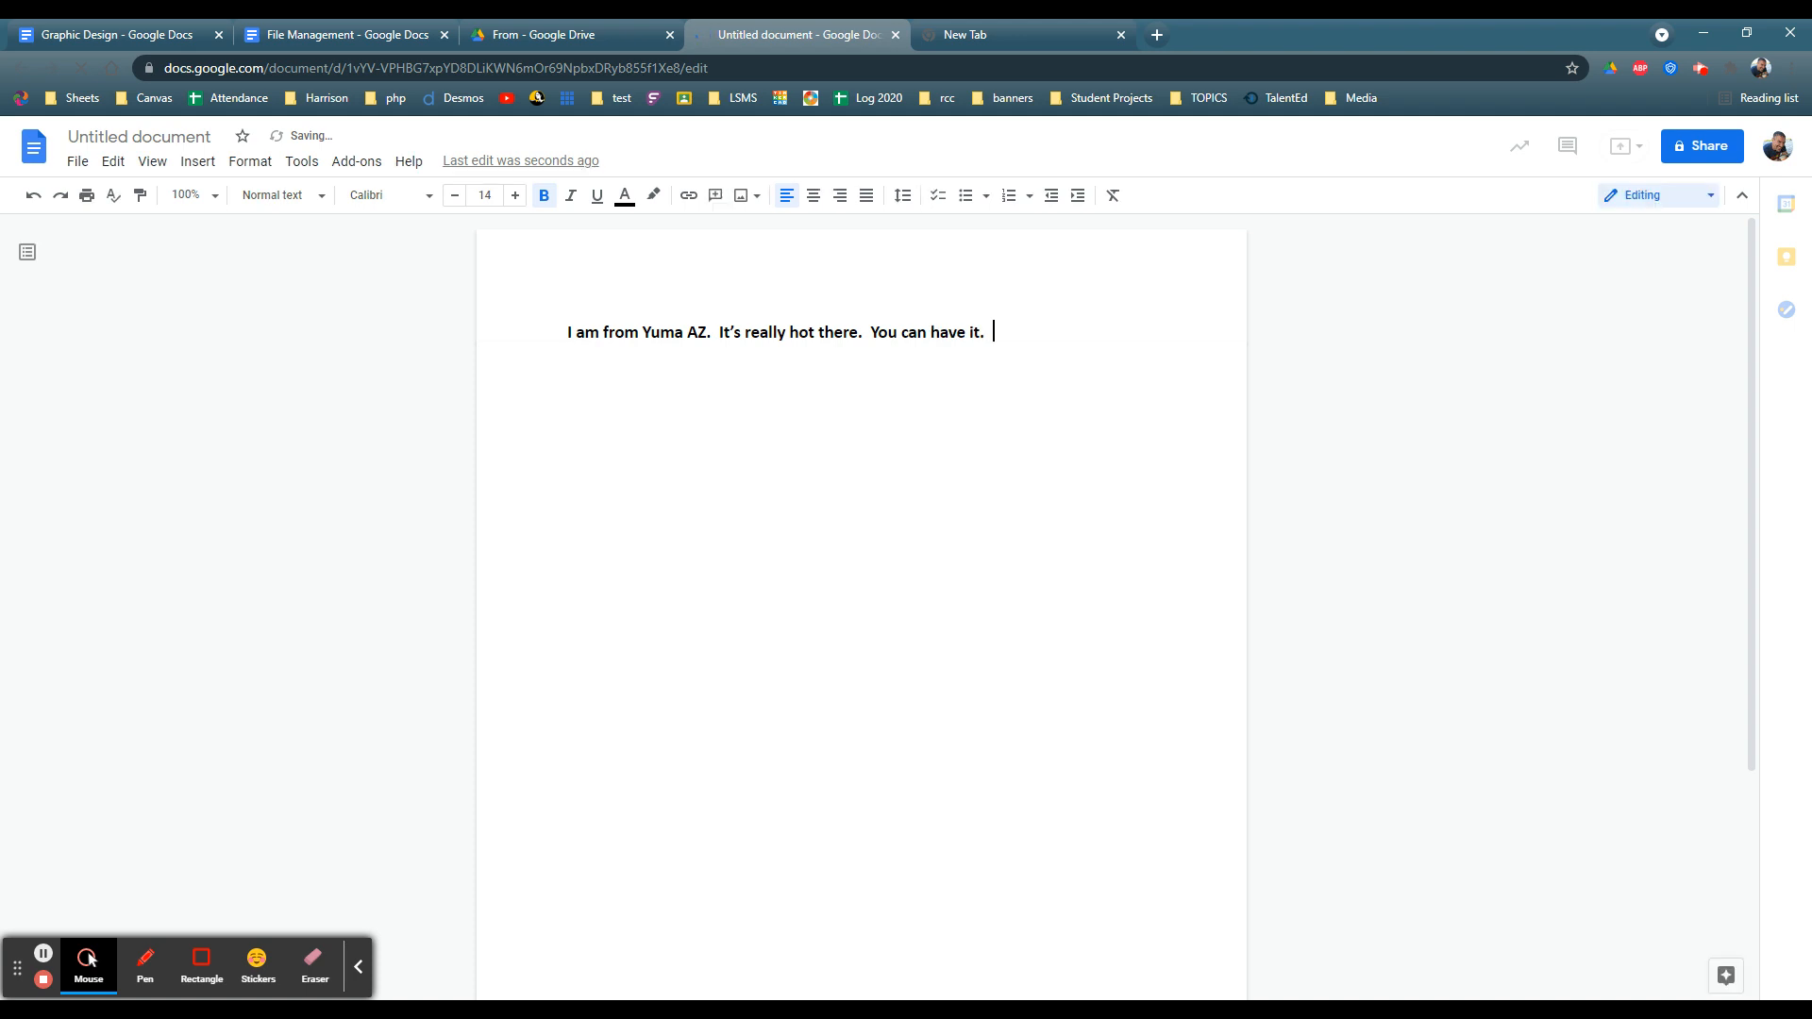
{"action": "left_click_drag", "start_coordinate": [573, 332], "coordinate": [705, 335]}
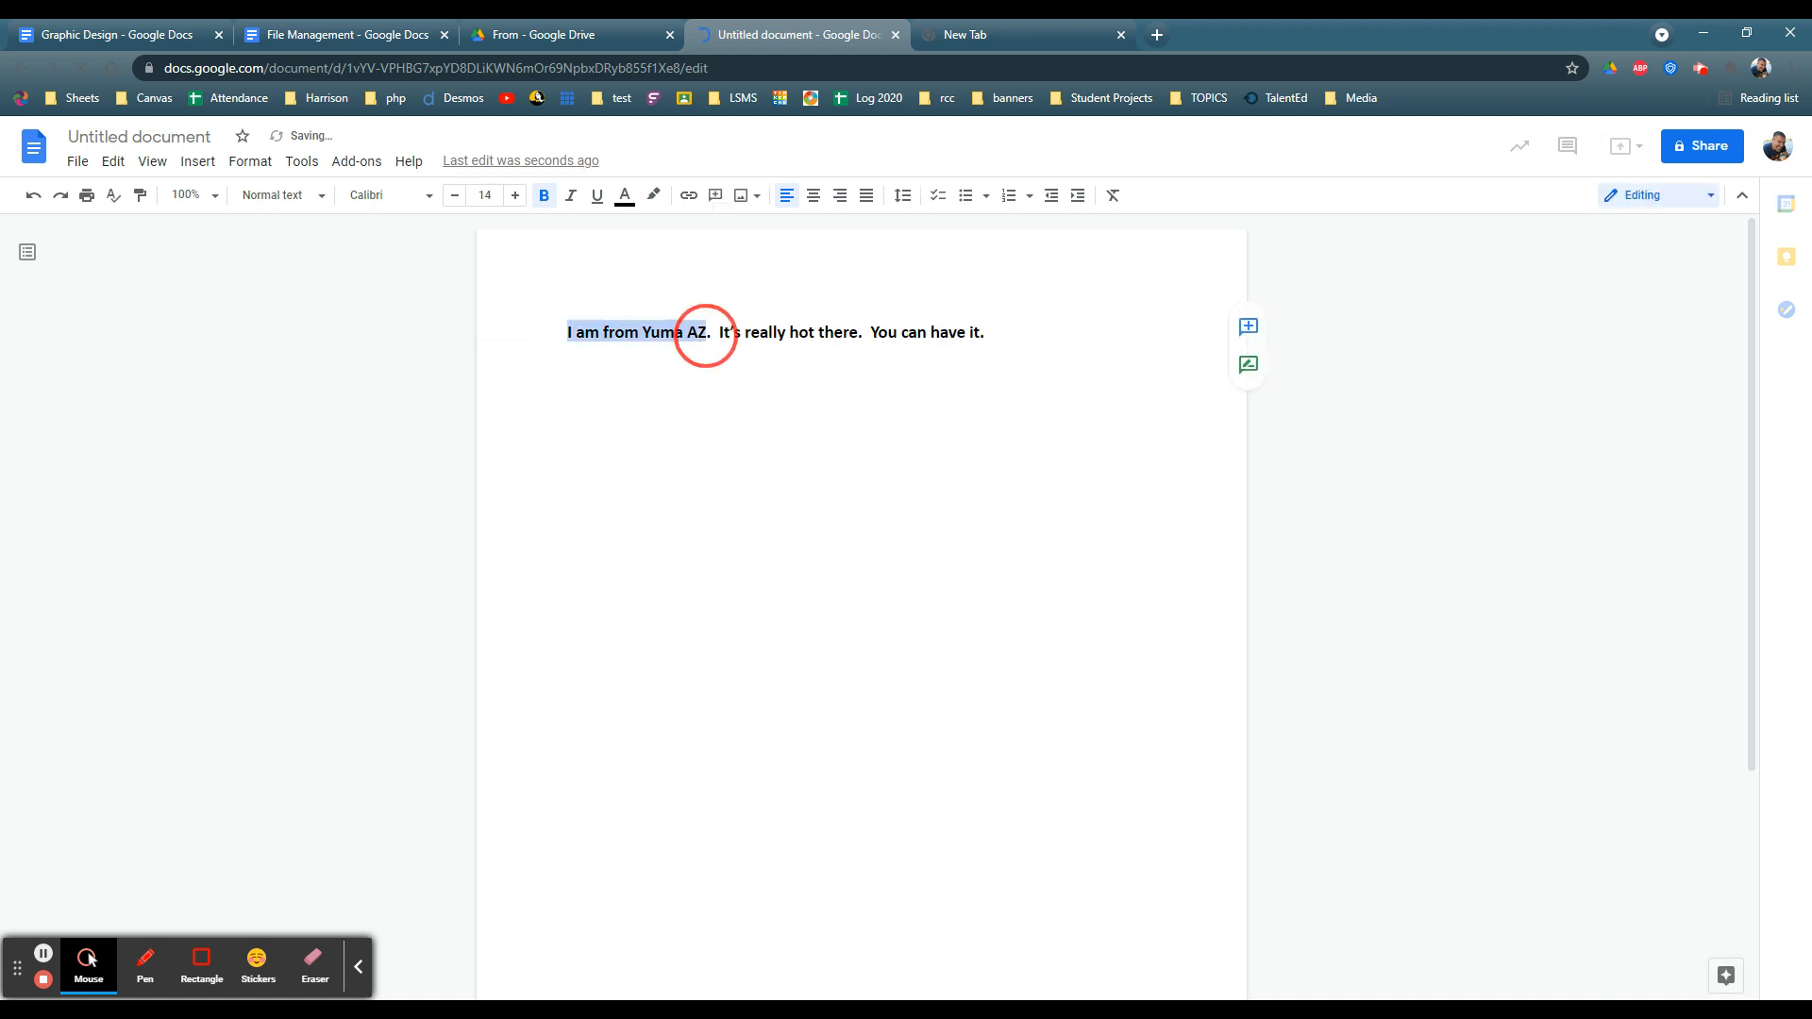
{"action": "left_click", "coordinate": [819, 332]}
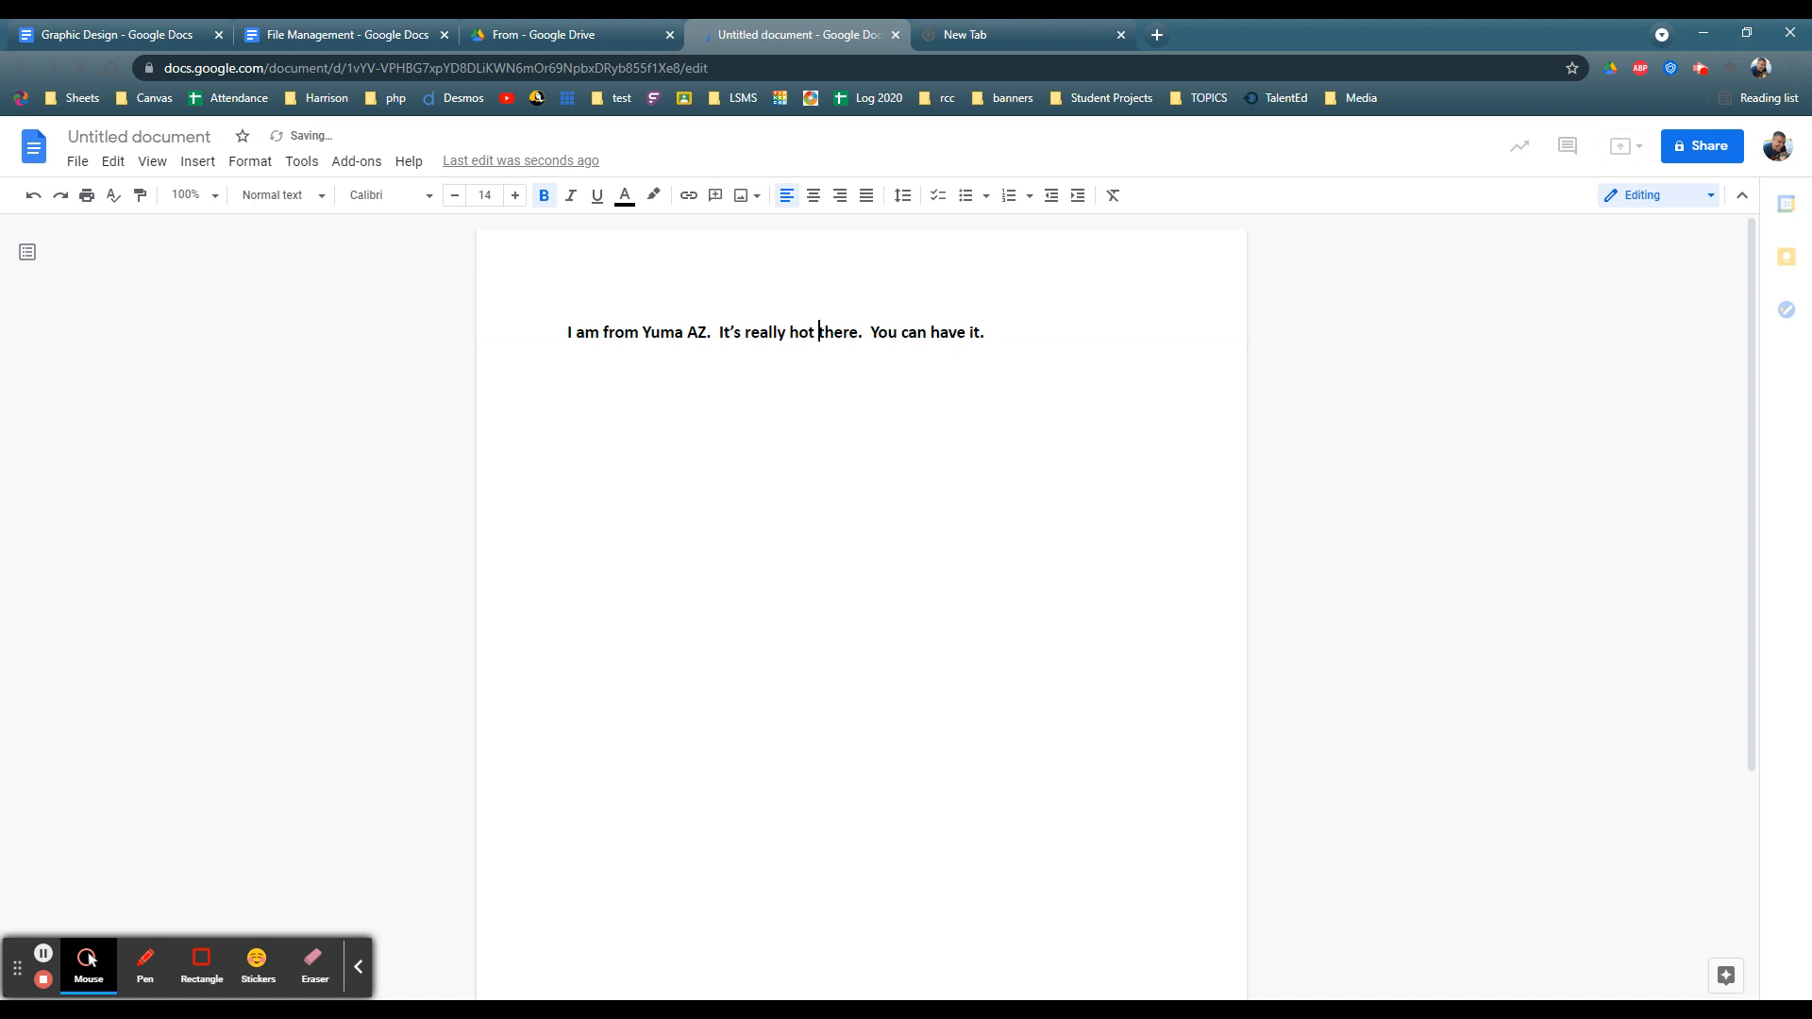
Step: Title the document "I am from Yuma AZ" and close it to return to the From folder in Google Drive
{"action": "left_click", "coordinate": [186, 137]}
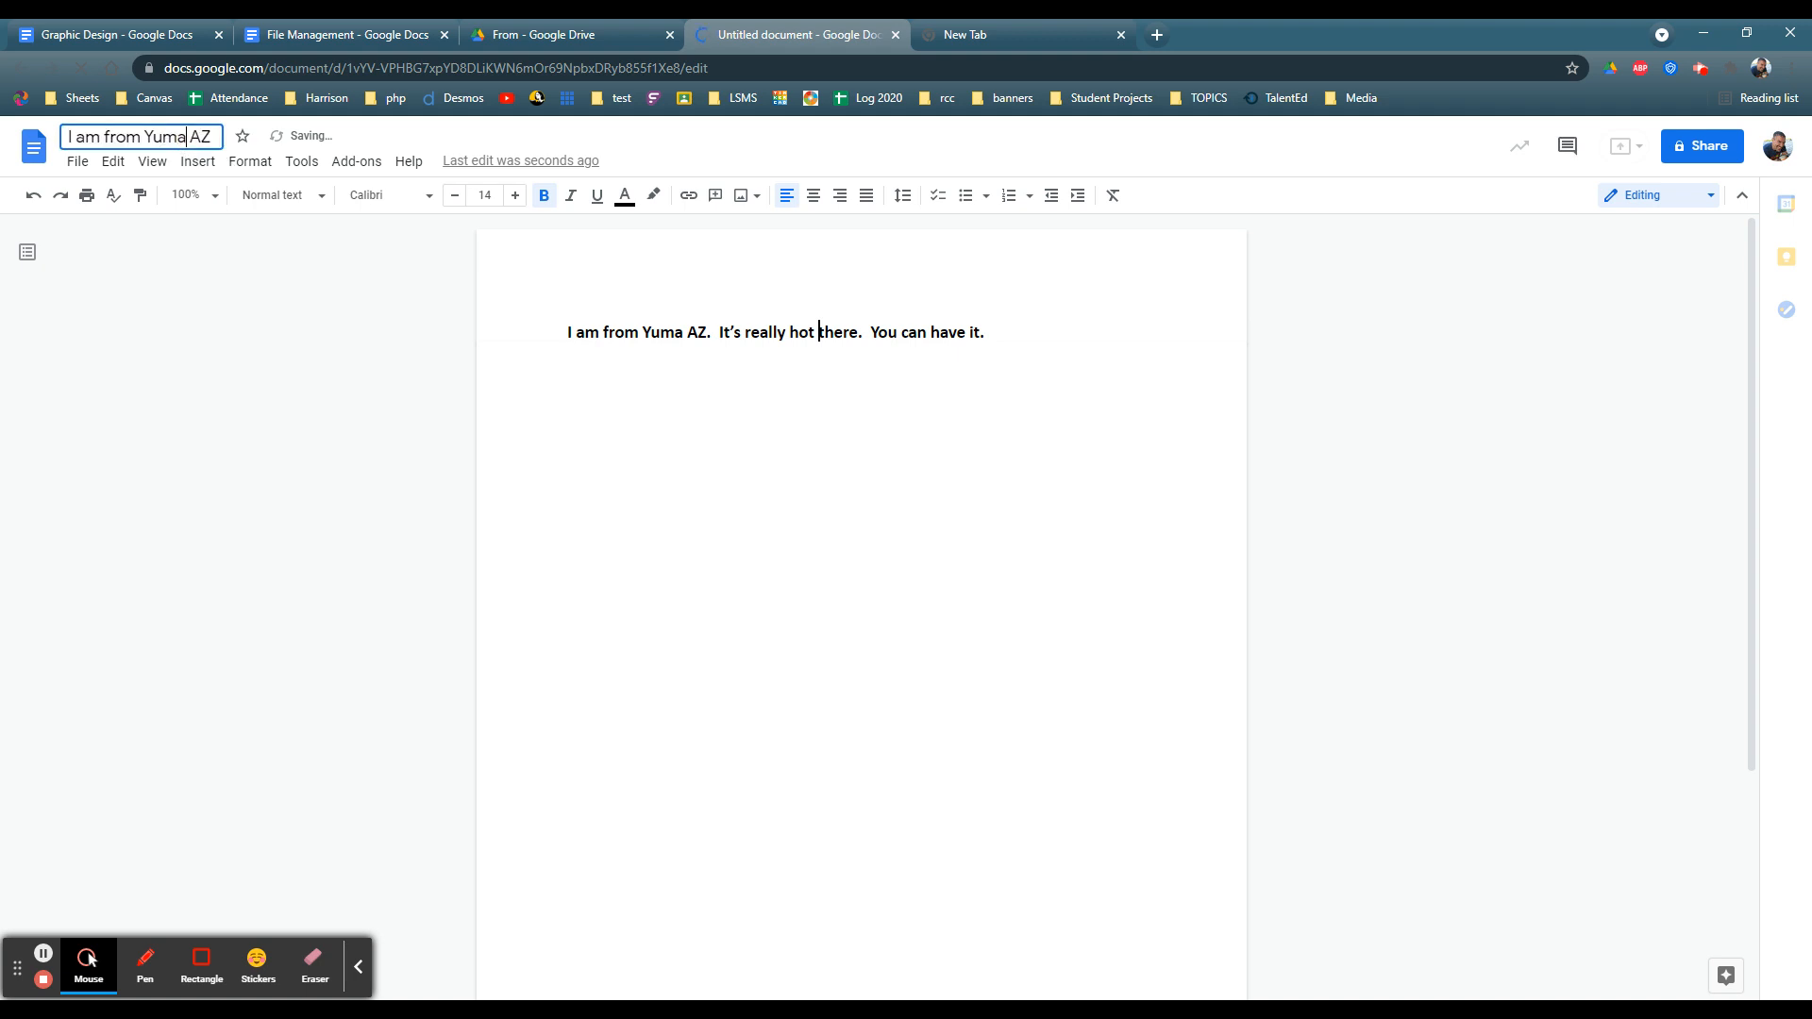
{"action": "key", "text": "Return"}
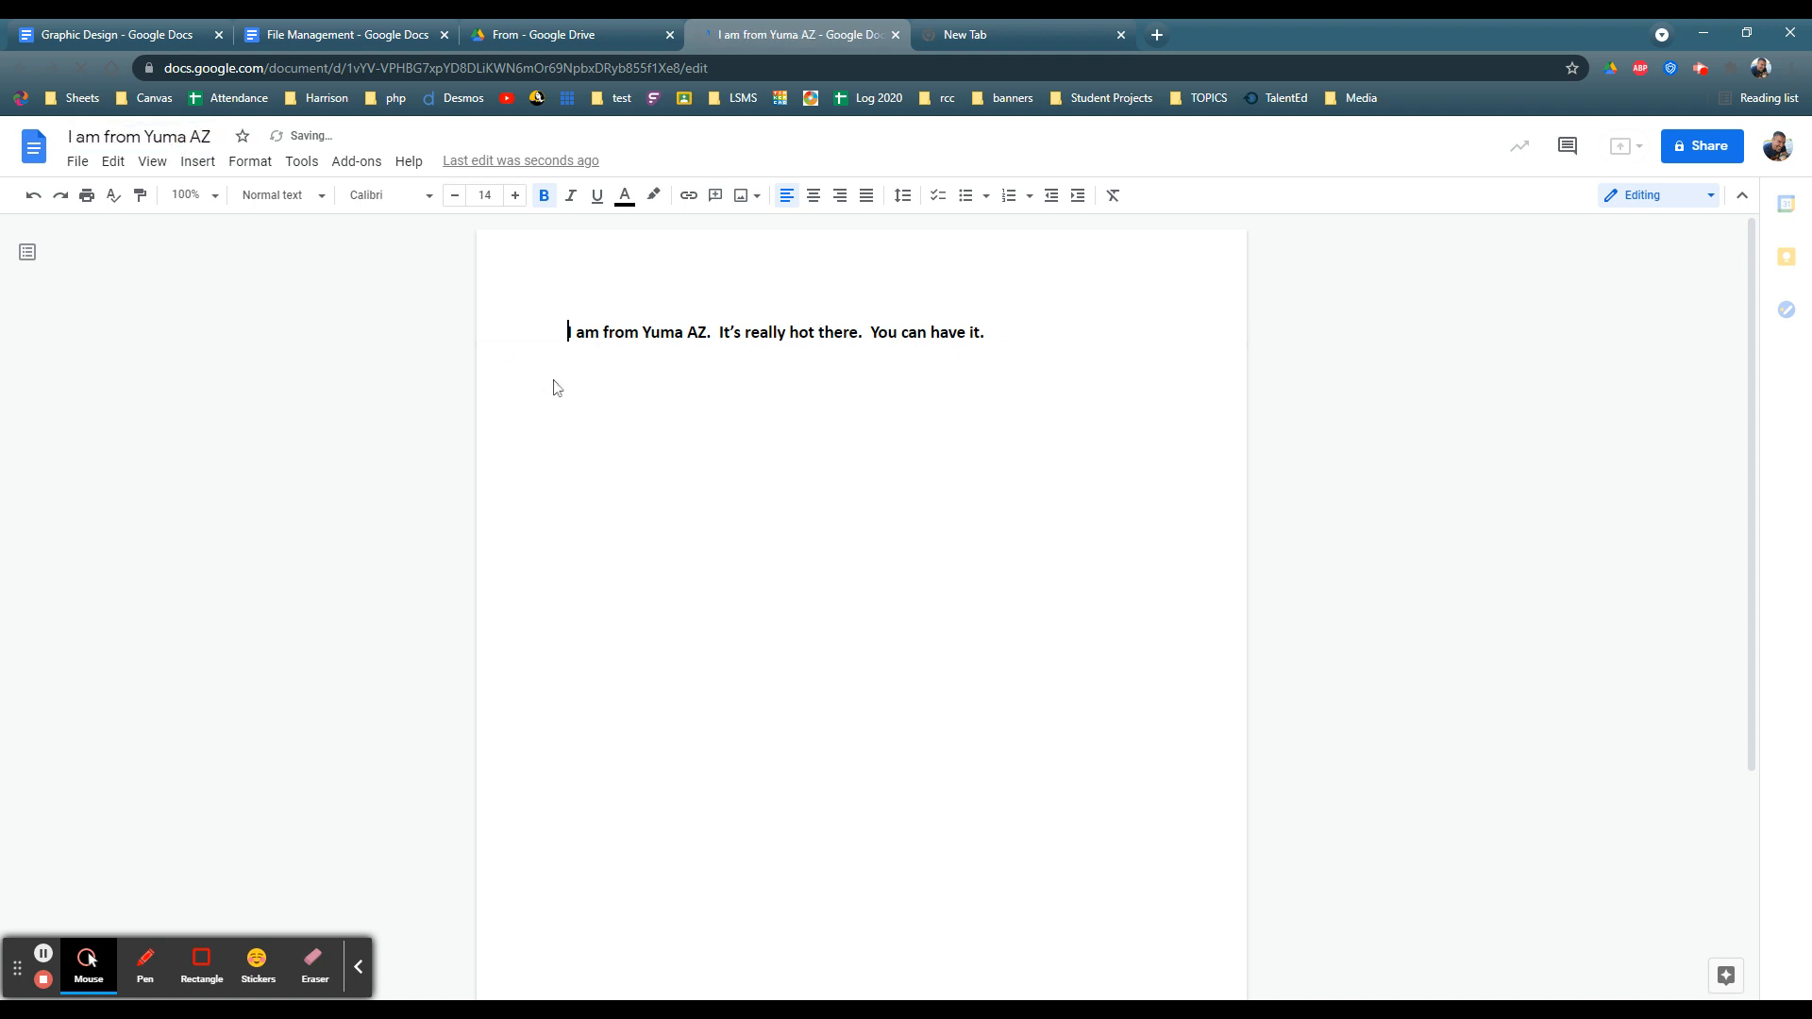
{"action": "left_click", "coordinate": [896, 35]}
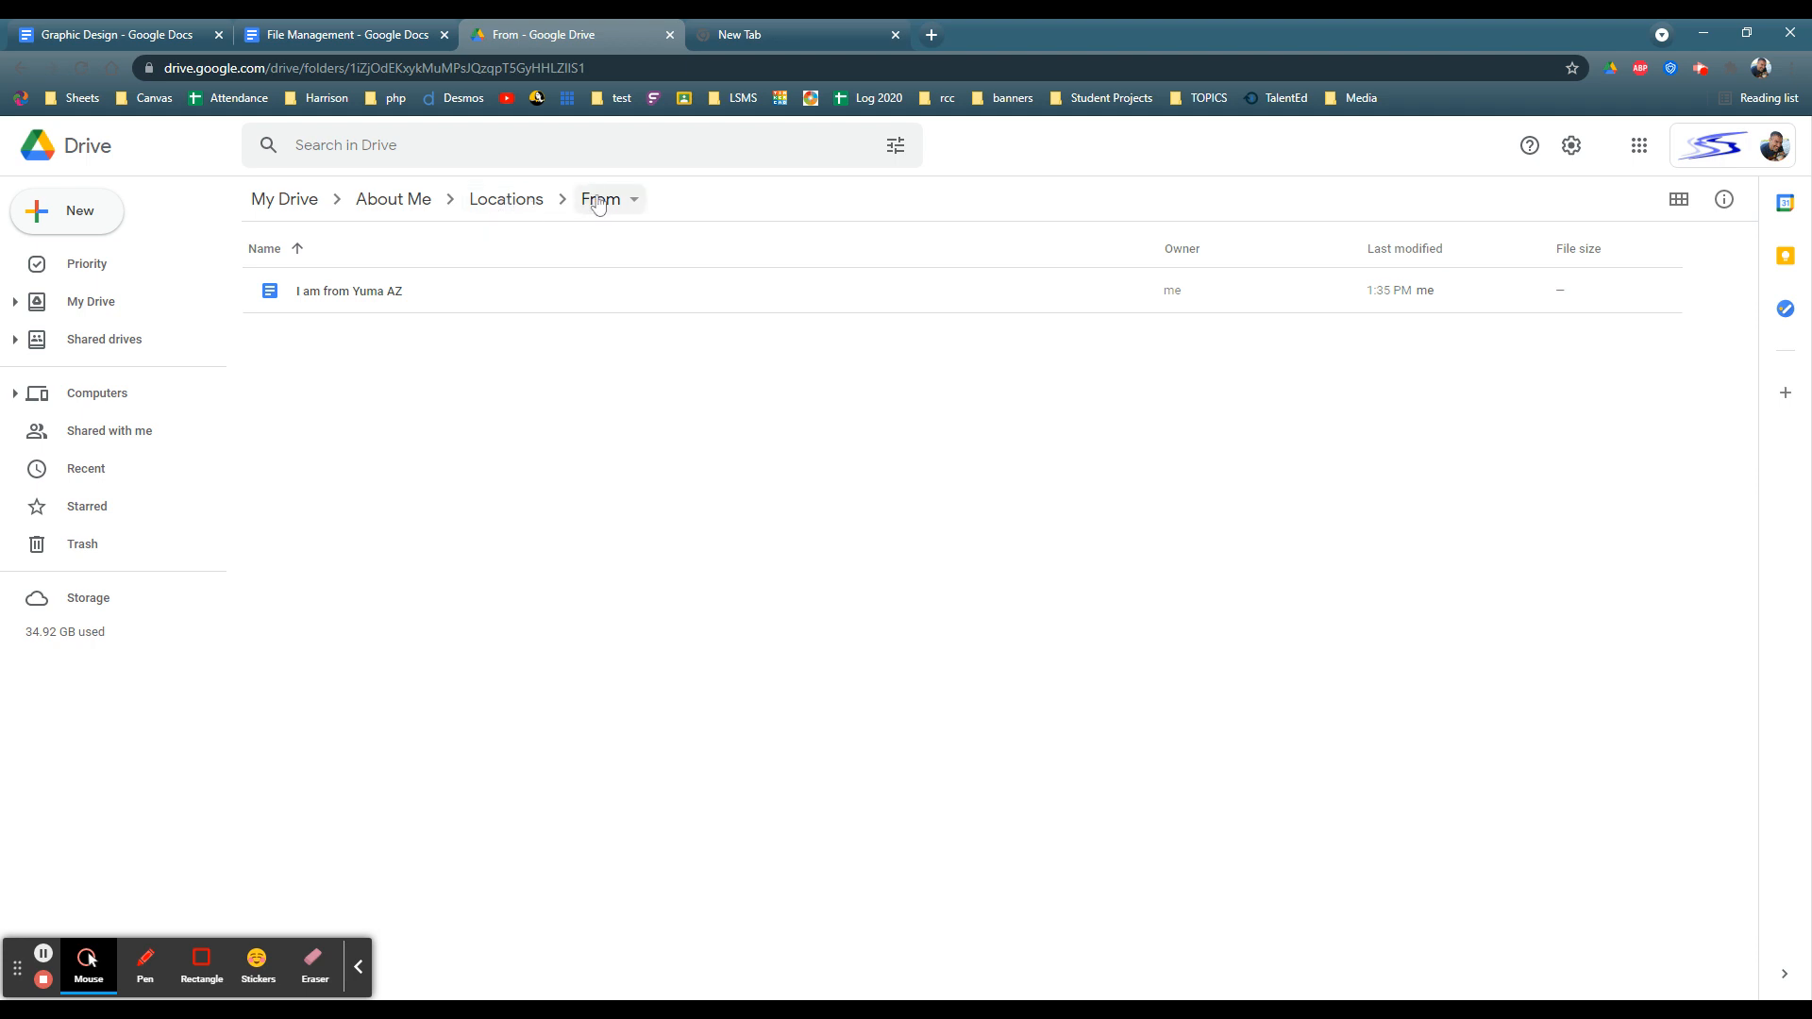
Step: Review the Locations subfolders, looking inside Lived, then go up to About Me and look over its main folders
{"action": "left_click", "coordinate": [525, 204]}
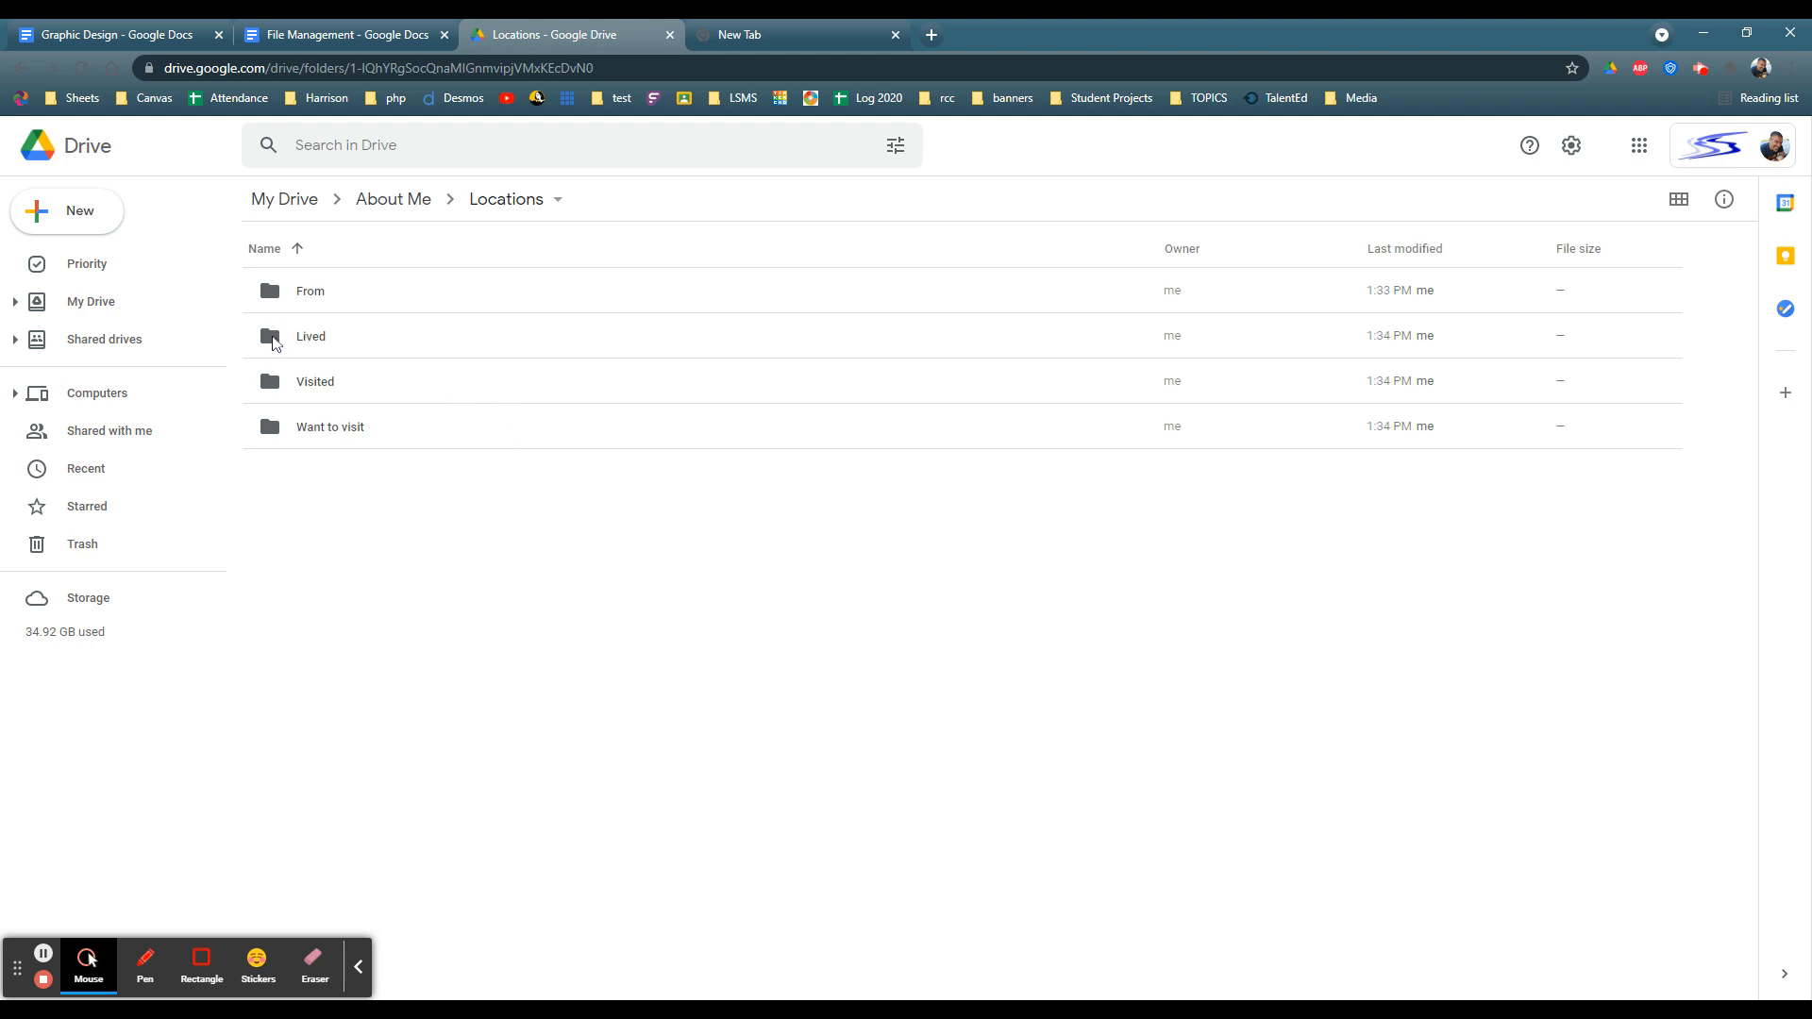
{"action": "double_click", "coordinate": [274, 341]}
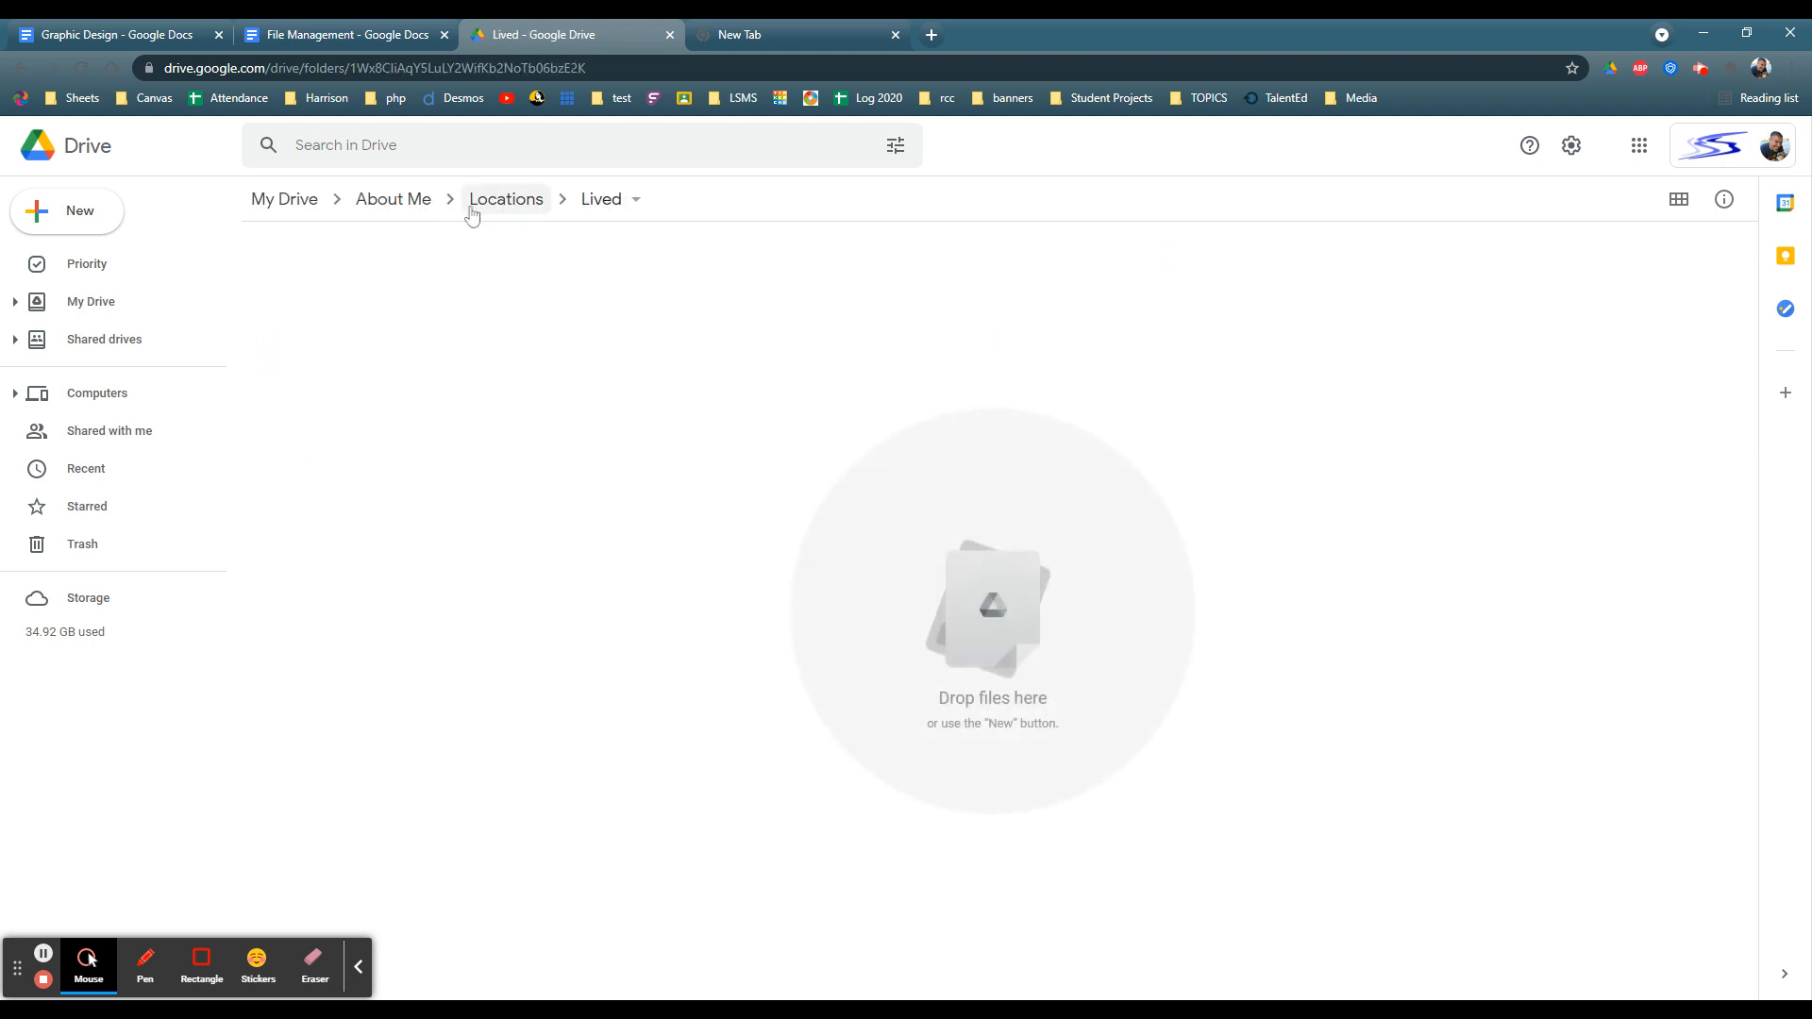
{"action": "left_click", "coordinate": [494, 200]}
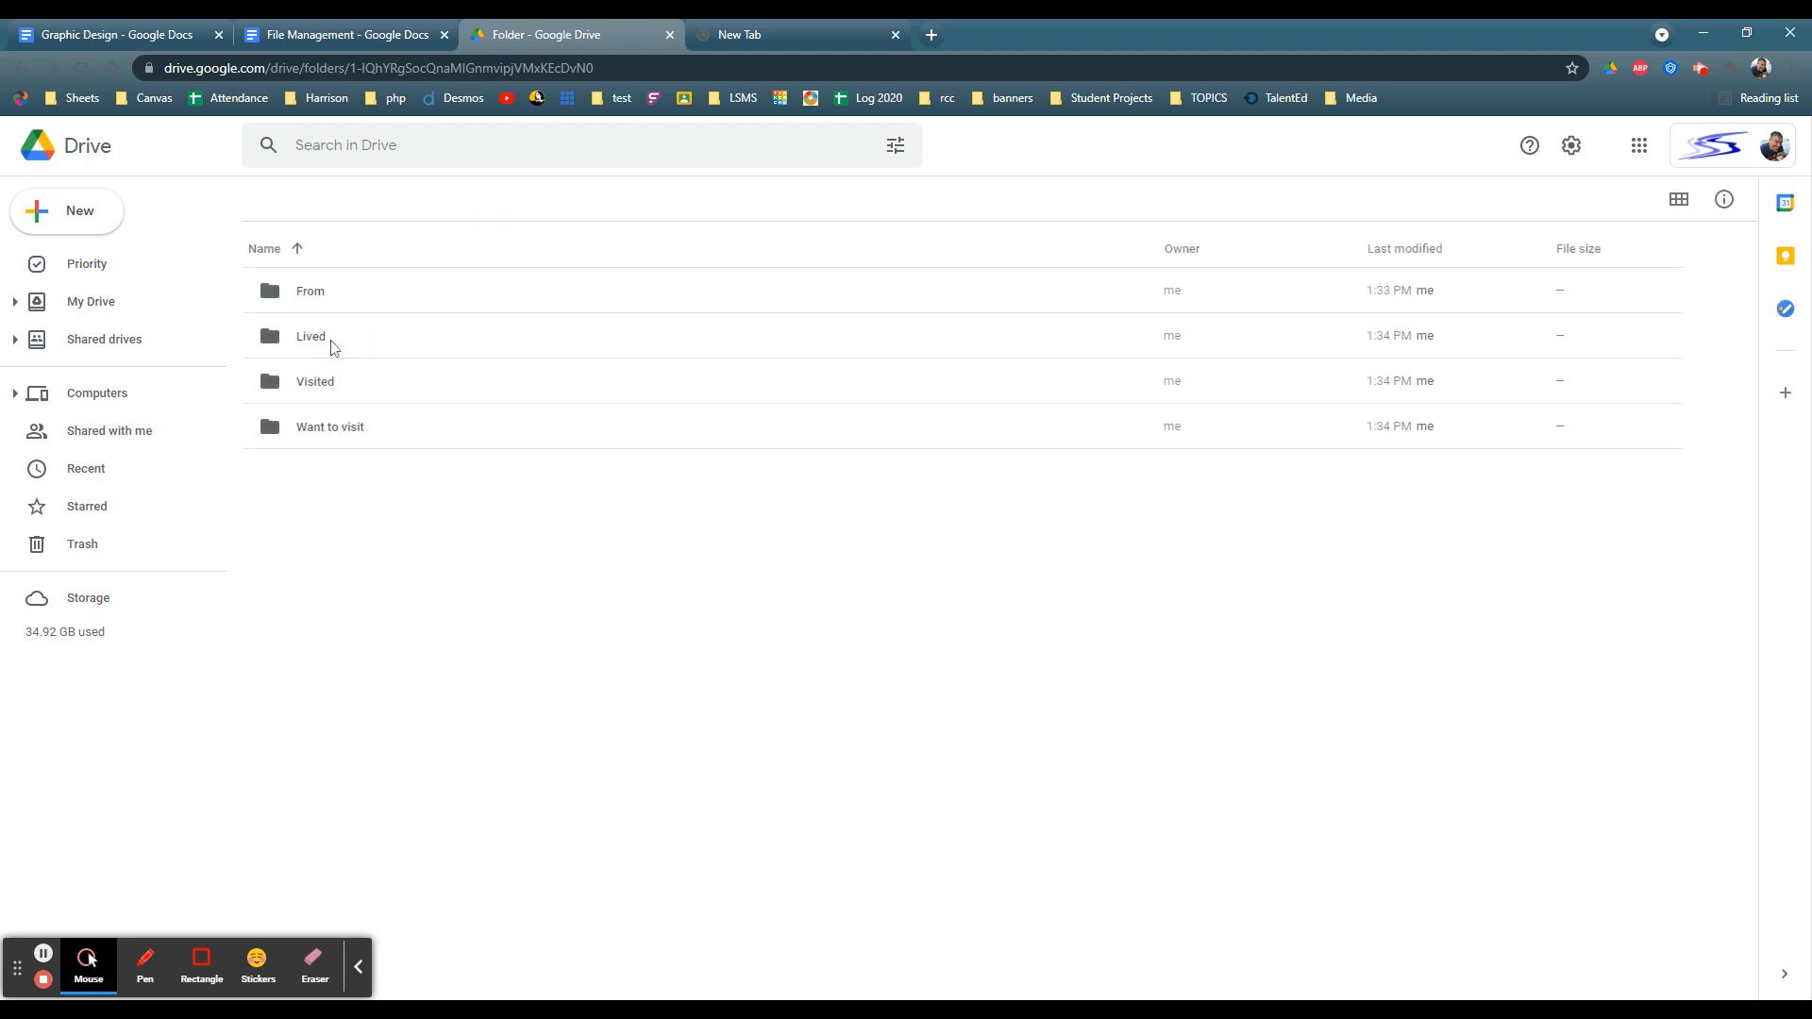
{"action": "left_click", "coordinate": [317, 391]}
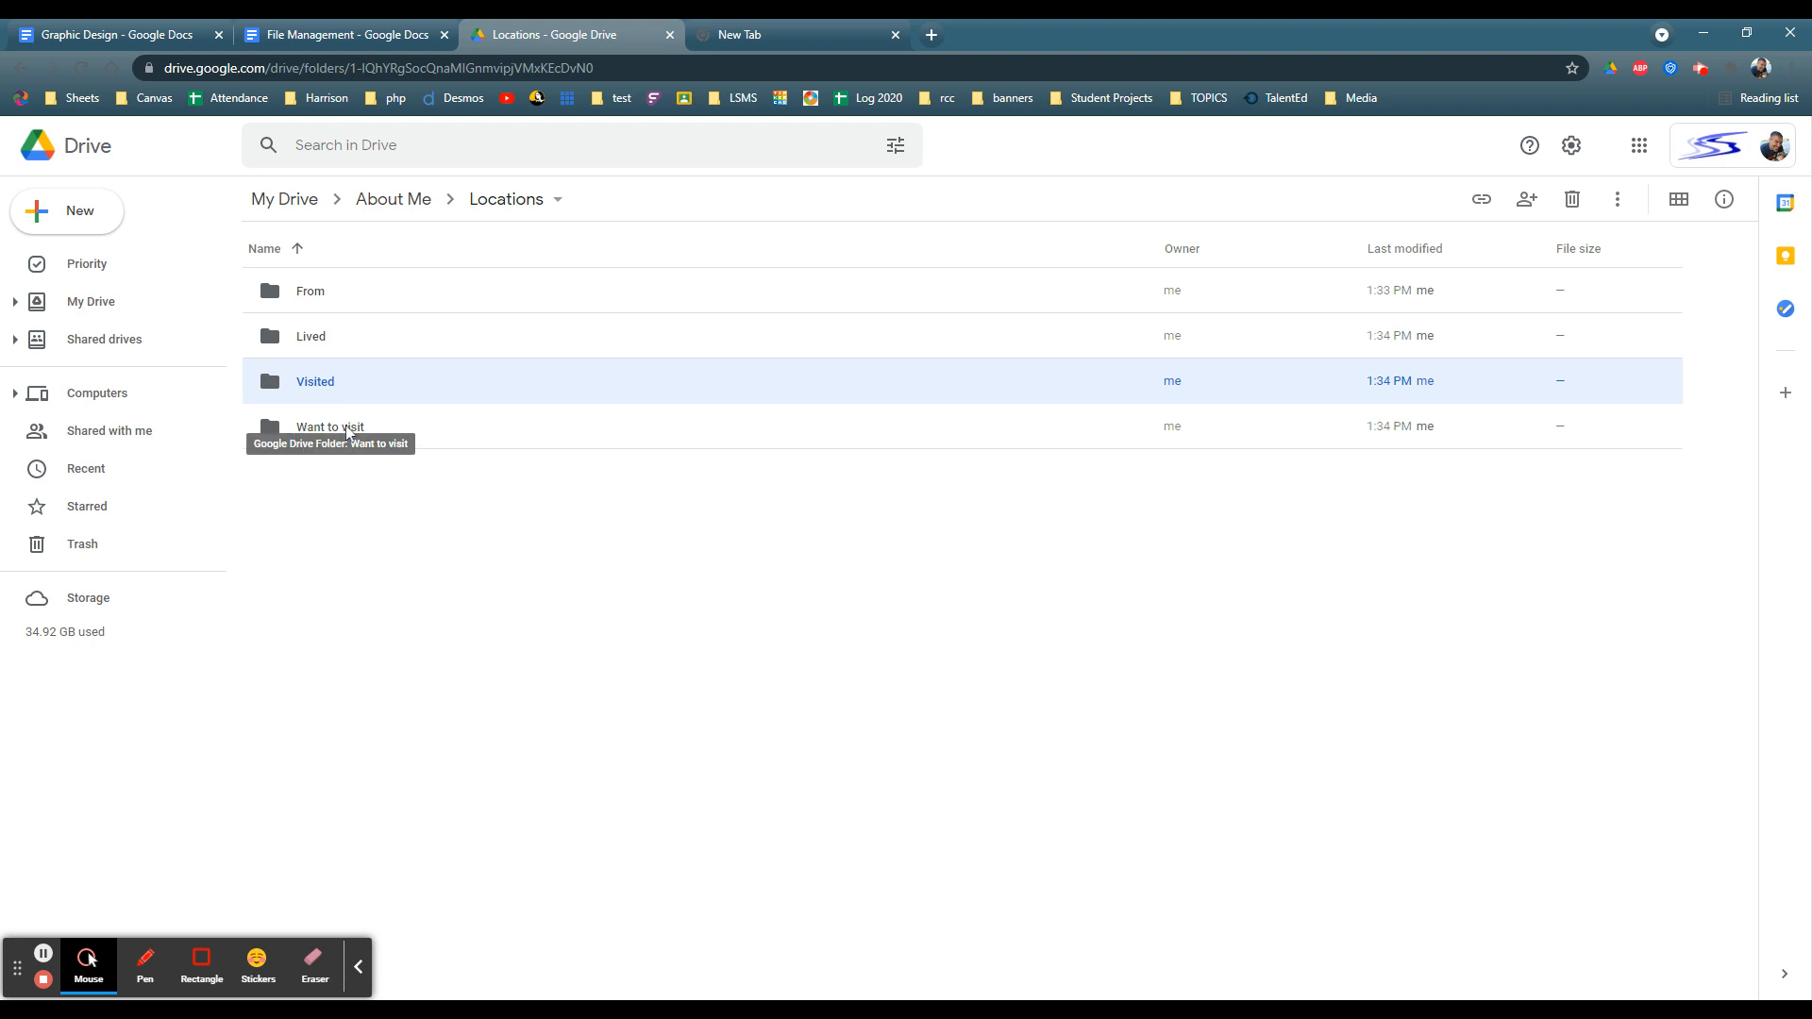
{"action": "left_click", "coordinate": [339, 427]}
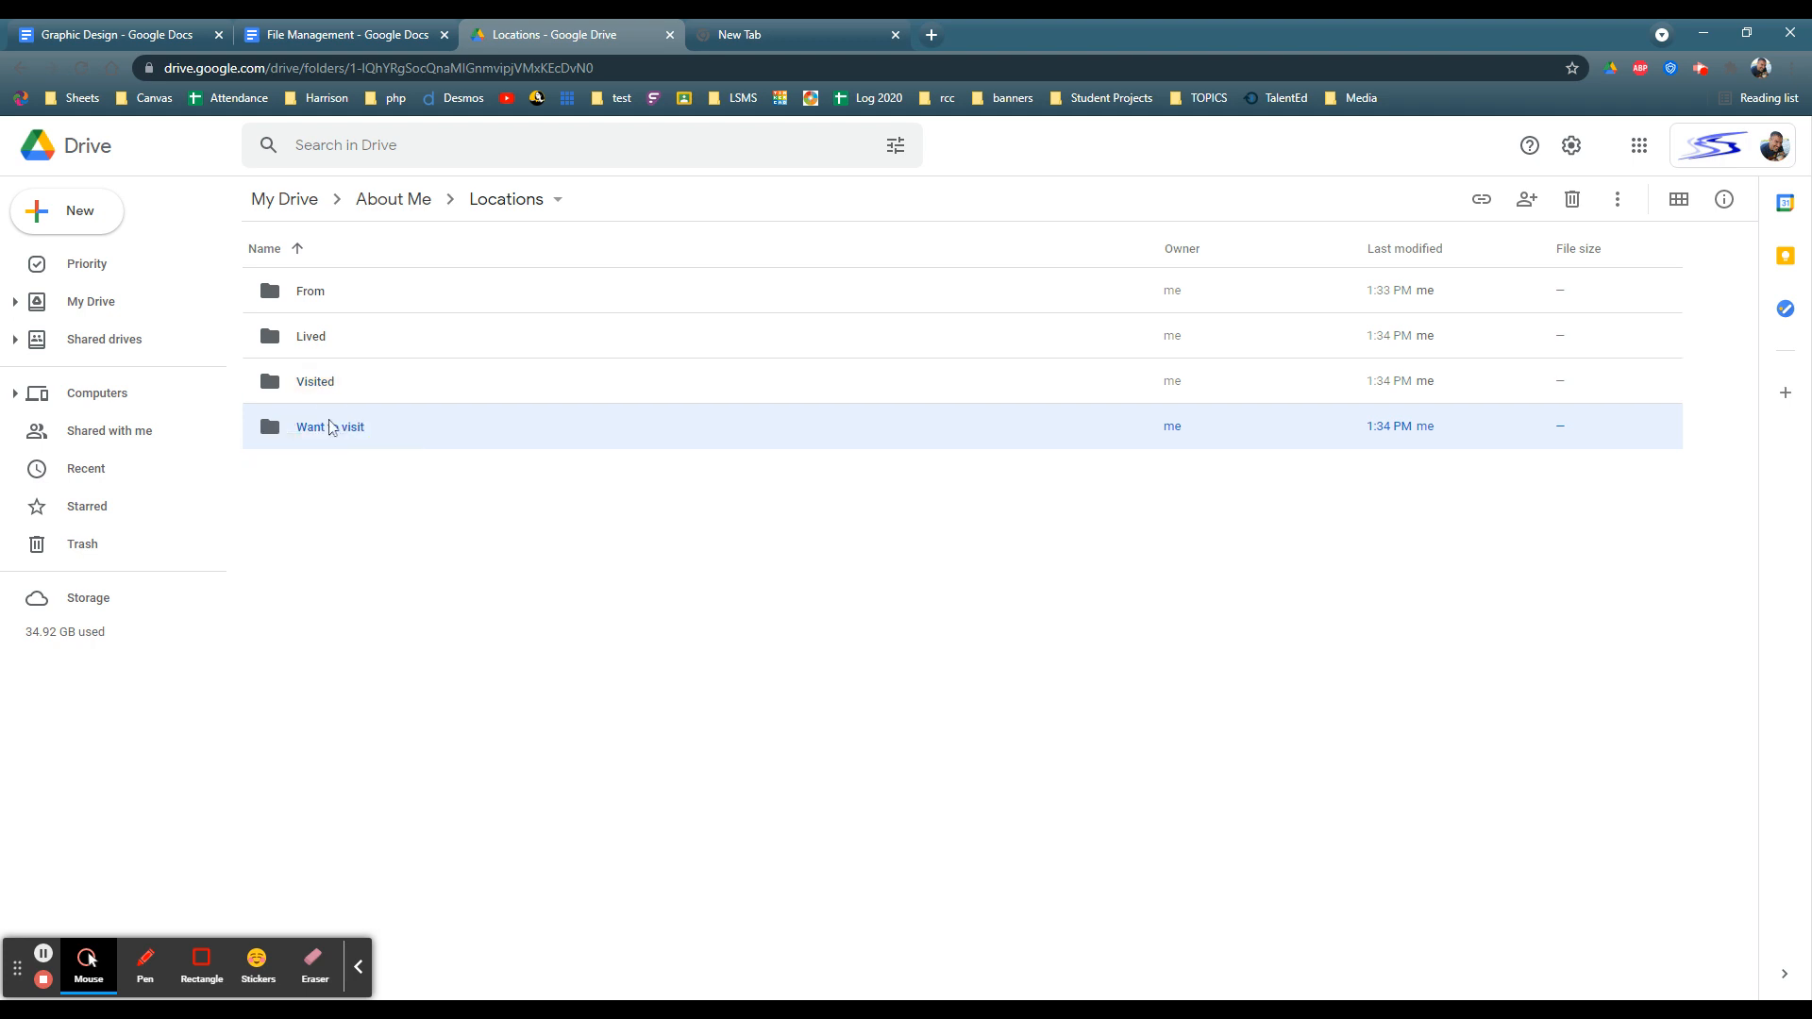
{"action": "left_click", "coordinate": [382, 207]}
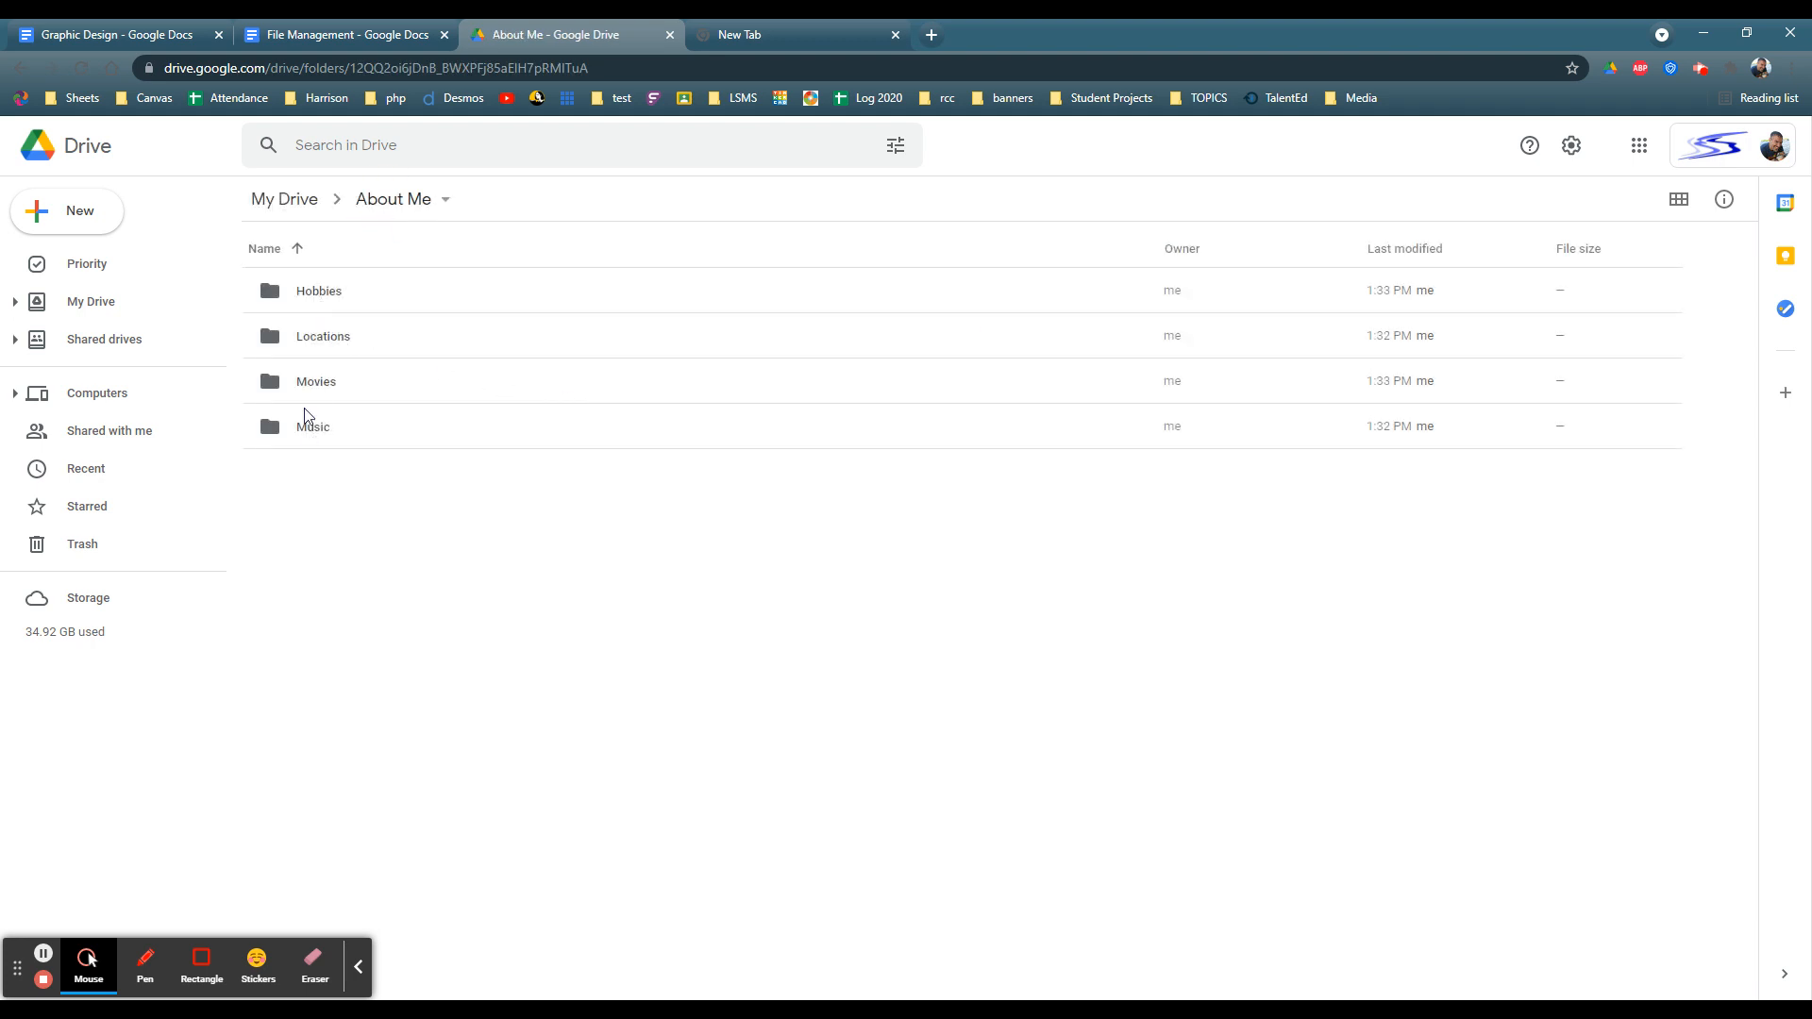
{"action": "left_click", "coordinate": [309, 435]}
{"action": "left_click", "coordinate": [312, 382]}
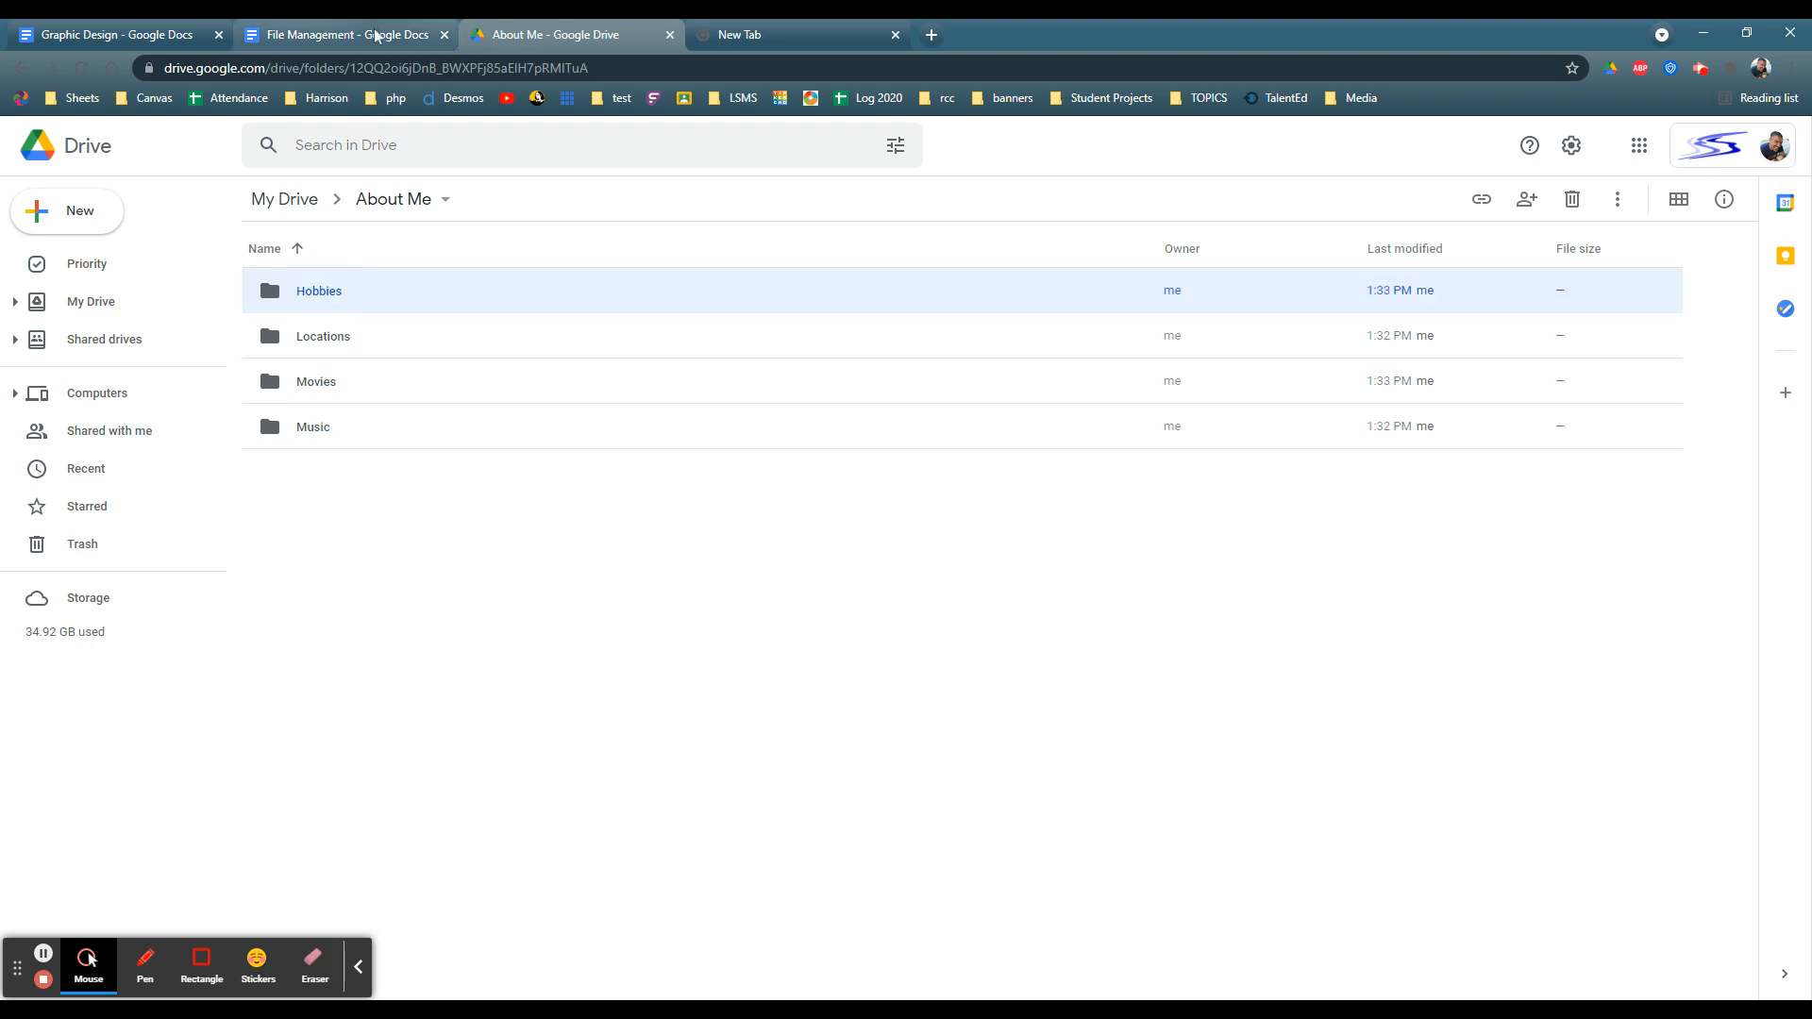
Step: Switch to the File Management document and examine the subfolders listed under Music and Movies in the outline
{"action": "key", "text": "ctrl+shift+Tab"}
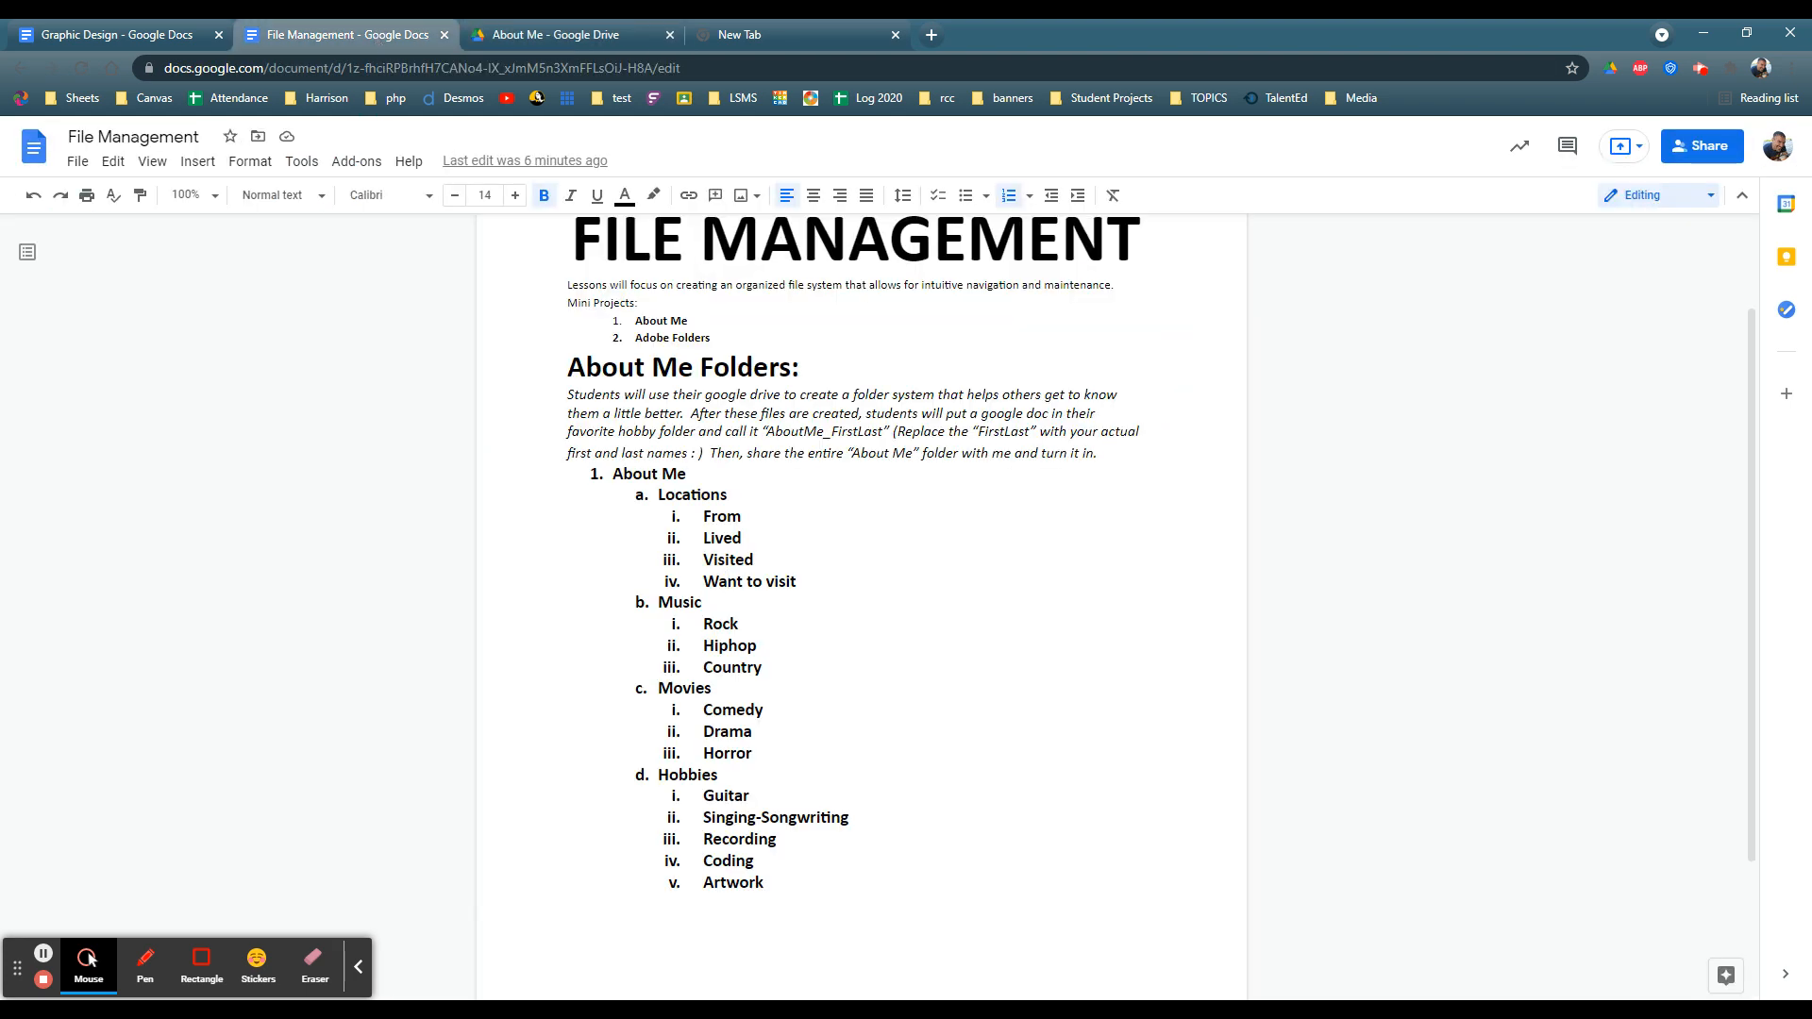
{"action": "left_click_drag", "start_coordinate": [703, 624], "coordinate": [762, 674]}
{"action": "left_click", "coordinate": [764, 672]}
{"action": "left_click_drag", "start_coordinate": [703, 623], "coordinate": [766, 668]}
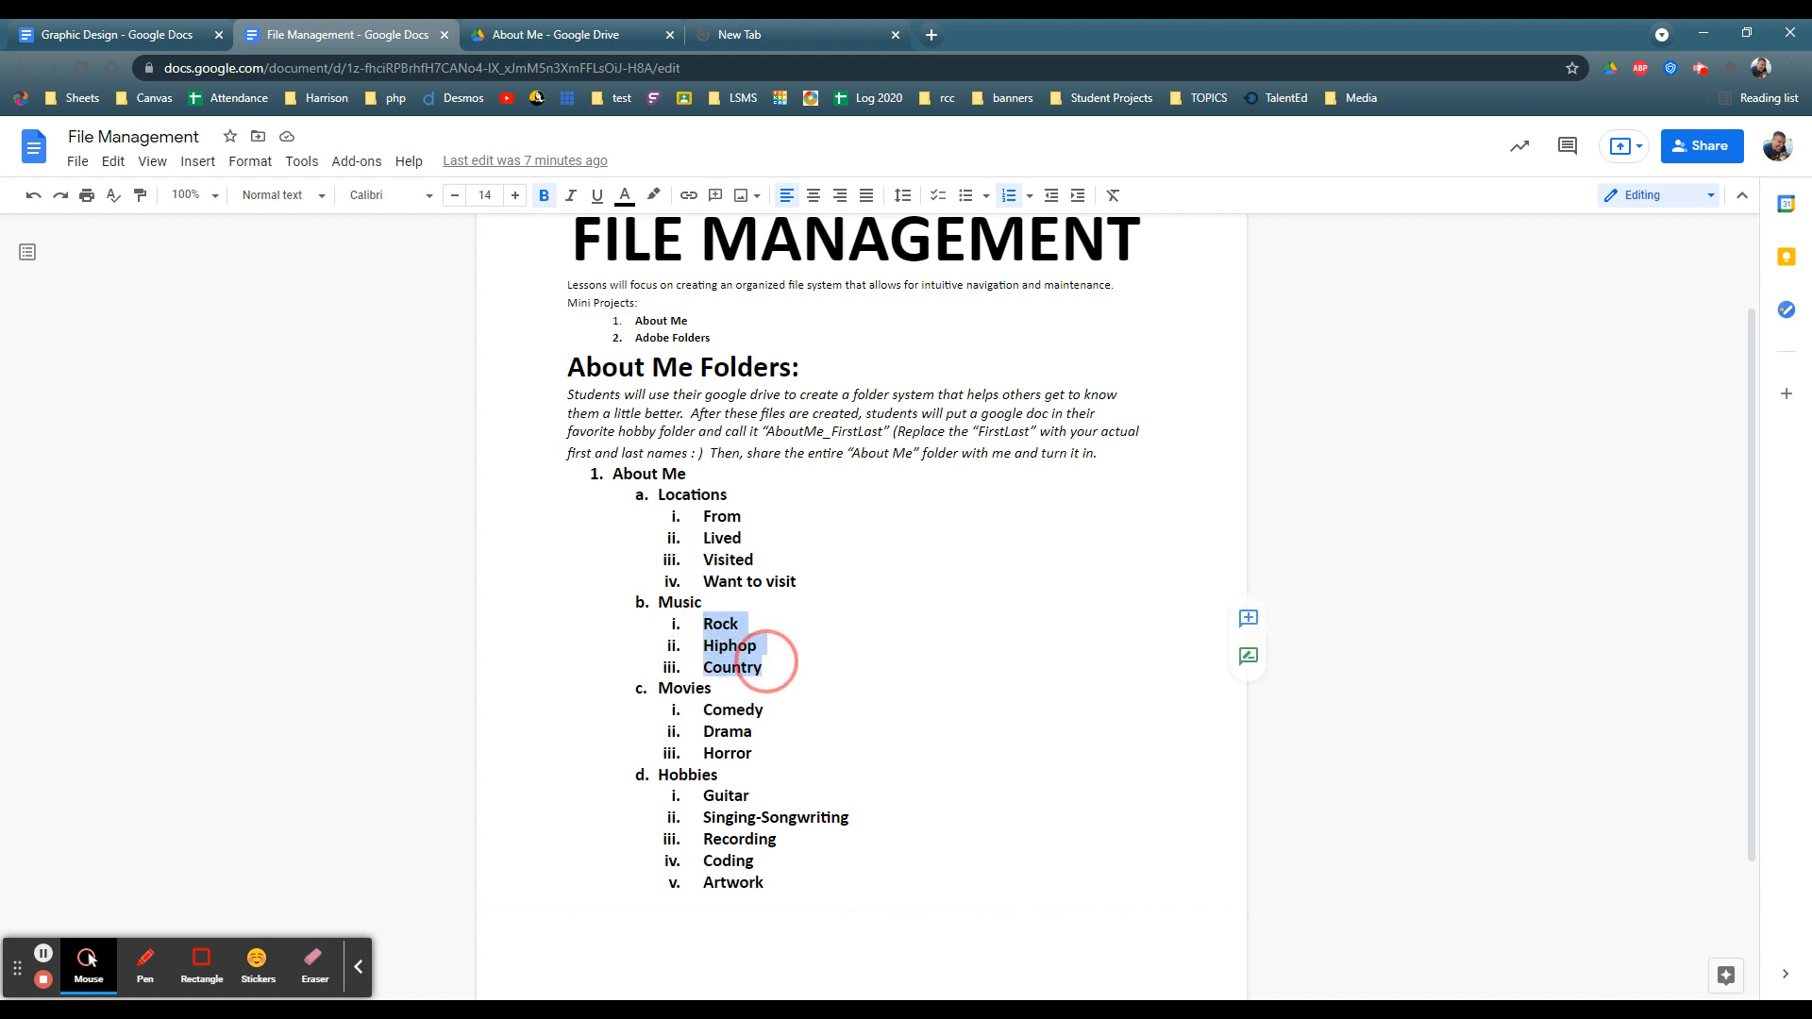
{"action": "left_click", "coordinate": [738, 623]}
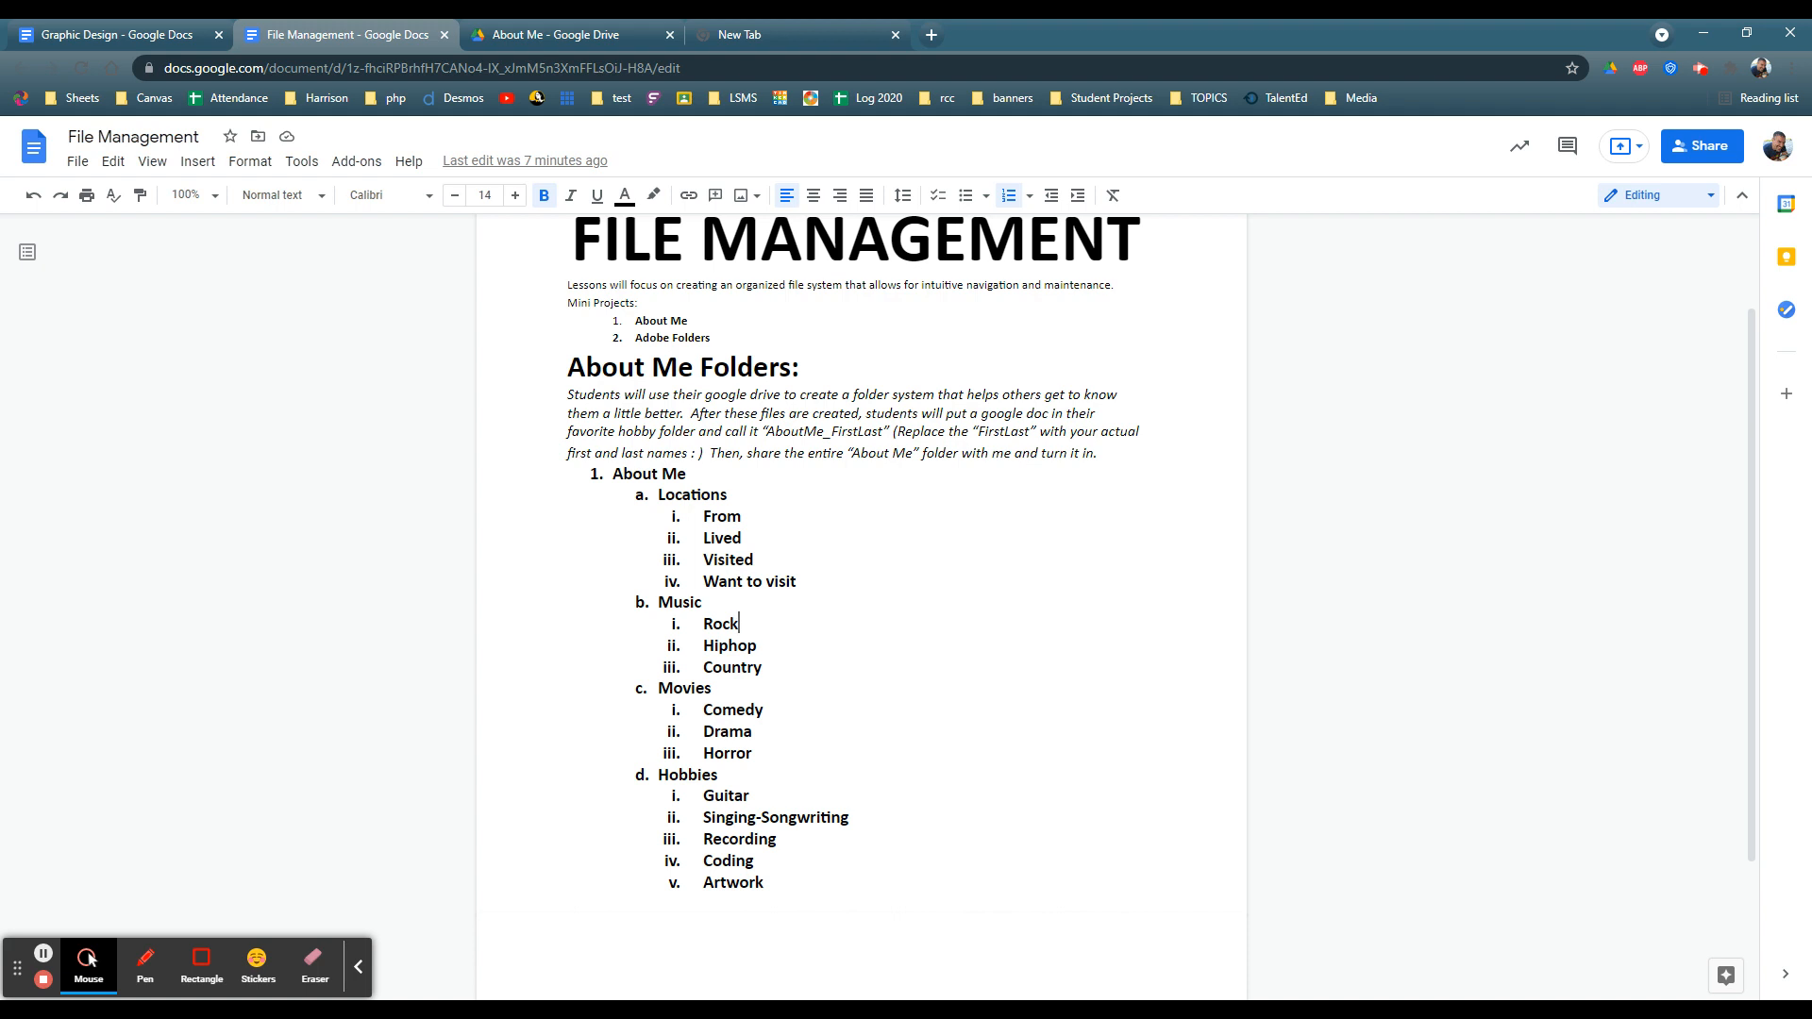
{"action": "left_click_drag", "start_coordinate": [703, 624], "coordinate": [767, 669]}
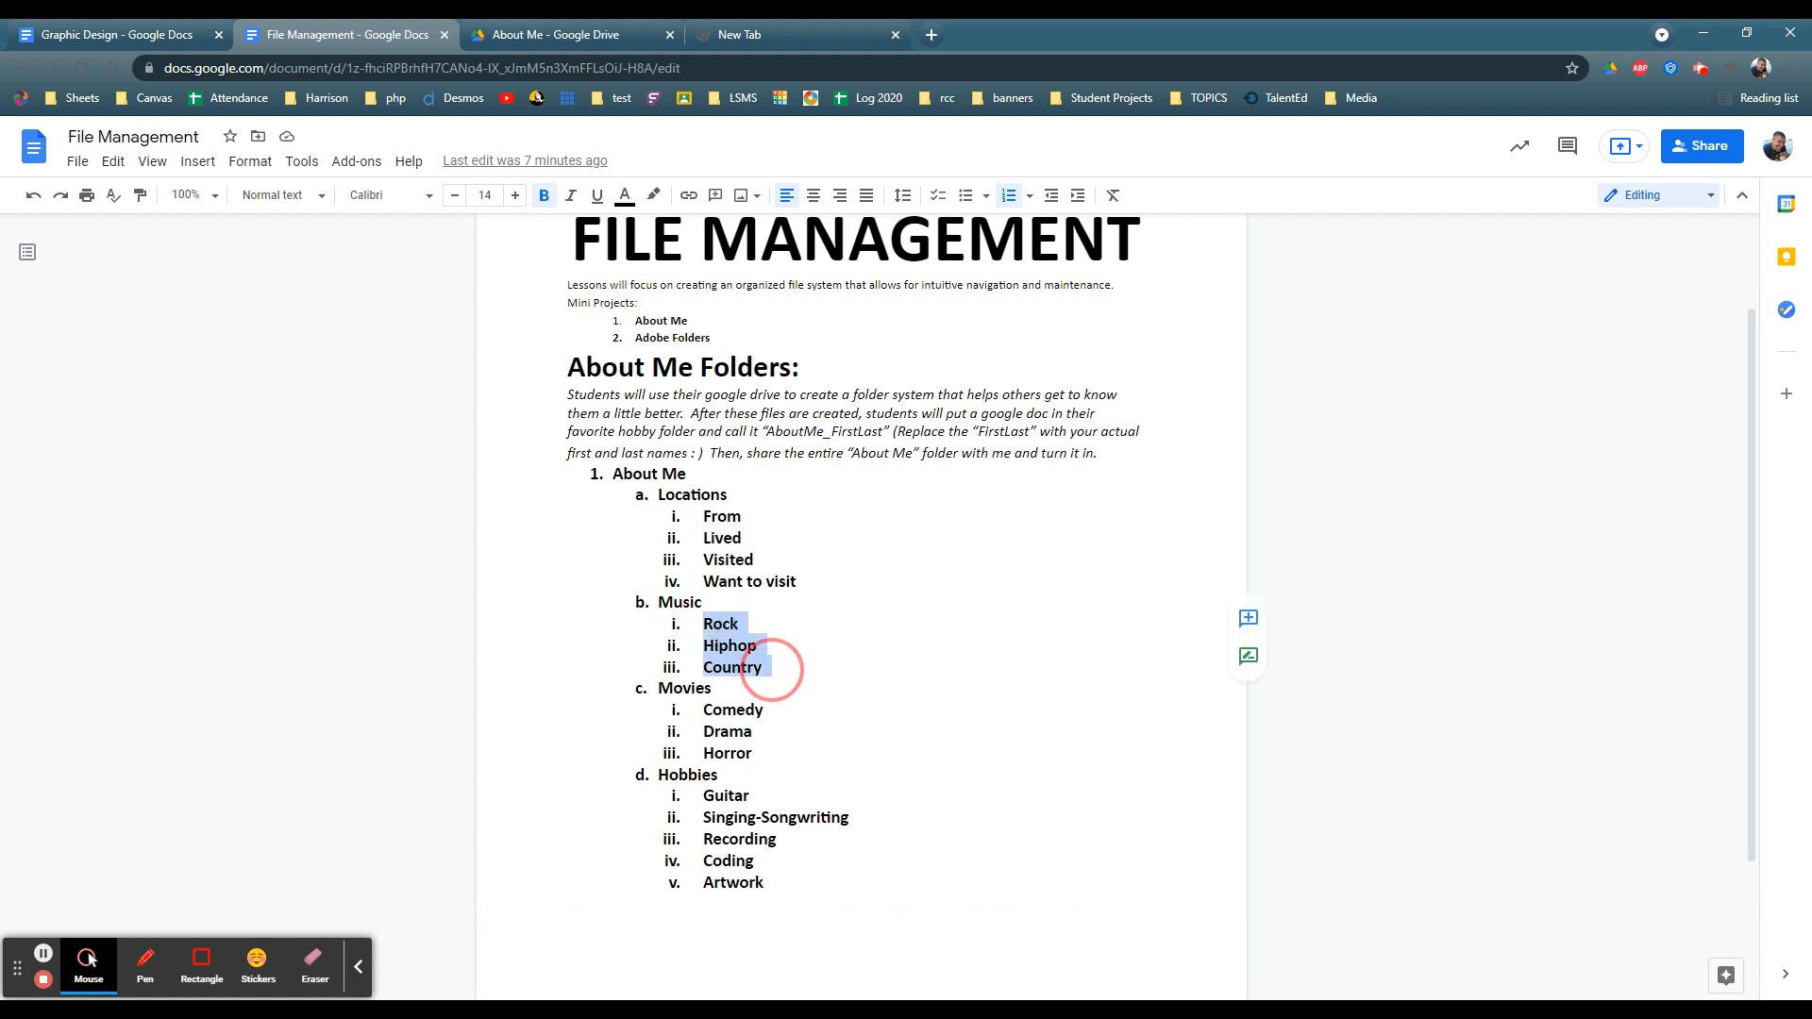
{"action": "left_click", "coordinate": [750, 624]}
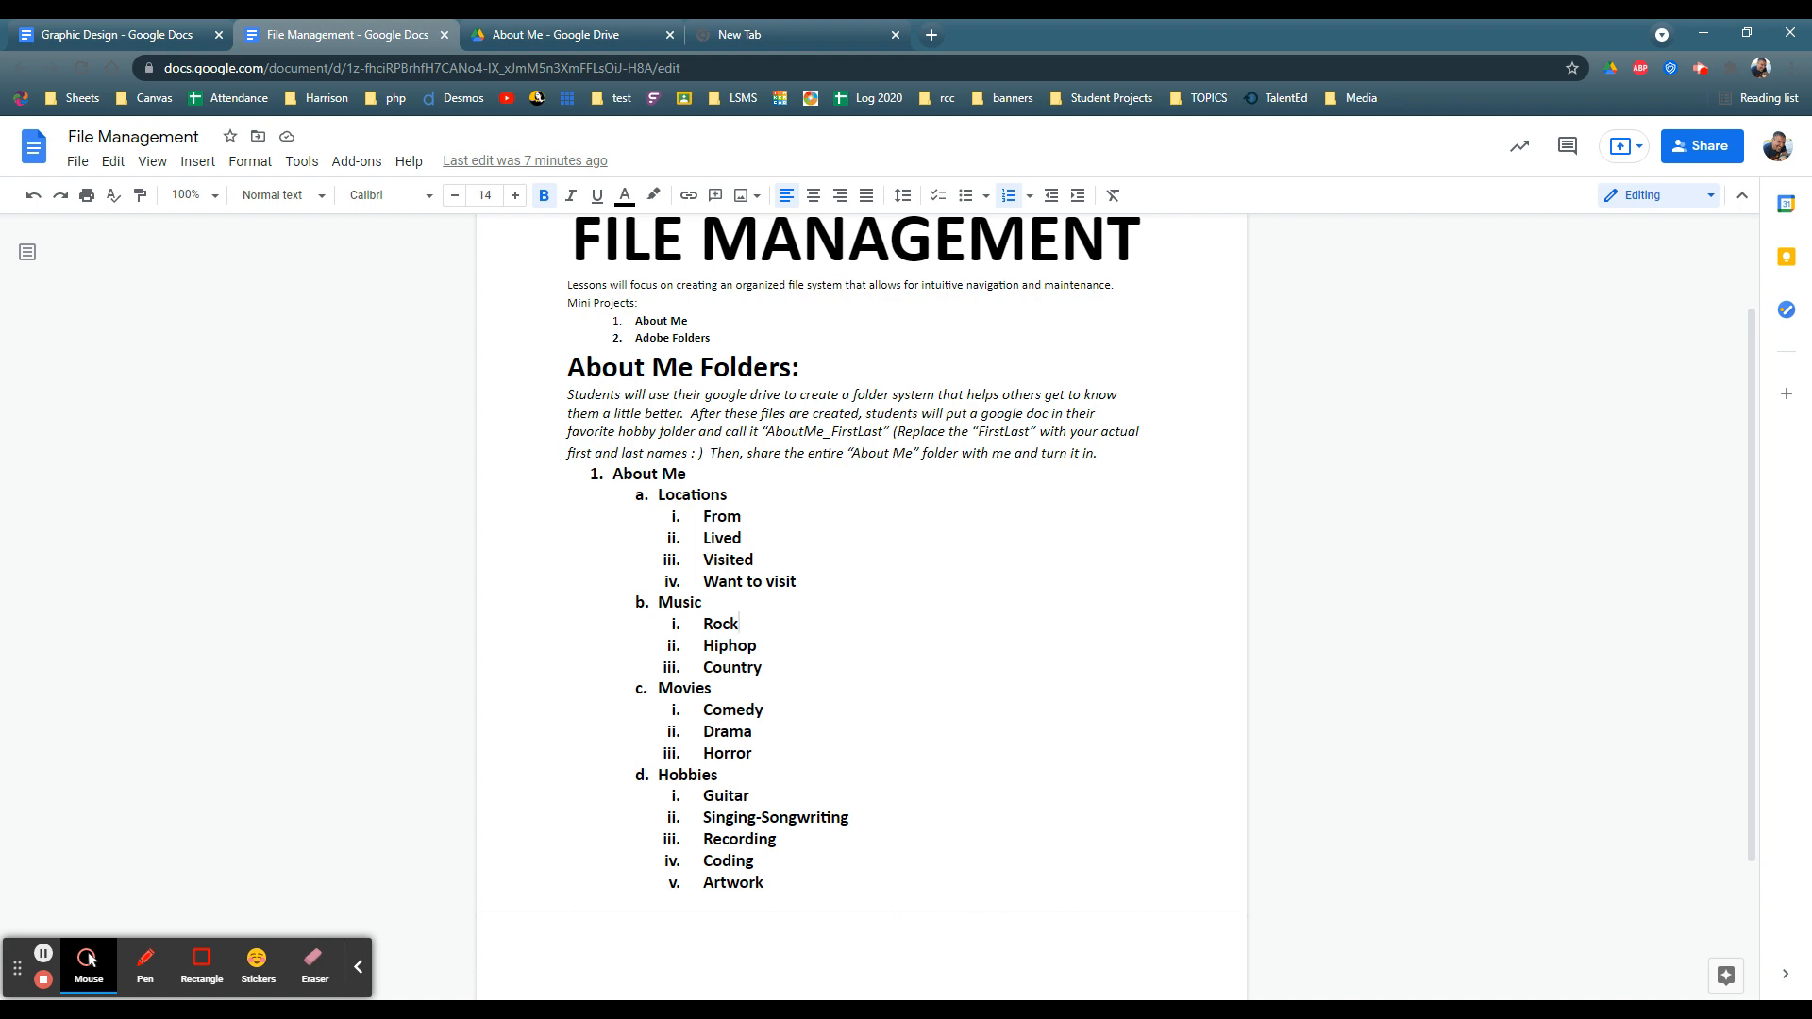
{"action": "left_click", "coordinate": [750, 625]}
{"action": "double_click", "coordinate": [703, 625]}
{"action": "left_click", "coordinate": [716, 689]}
{"action": "left_click", "coordinate": [736, 710]}
{"action": "left_click", "coordinate": [731, 732]}
{"action": "left_click", "coordinate": [731, 753]}
{"action": "left_click", "coordinate": [736, 711]}
{"action": "left_click", "coordinate": [787, 727]}
{"action": "key", "text": "Down"}
Step: Examine the subfolders listed under Hobbies in the About Me outline
{"action": "left_click", "coordinate": [689, 776]}
{"action": "left_click", "coordinate": [739, 817]}
{"action": "left_click", "coordinate": [741, 882]}
{"action": "left_click", "coordinate": [725, 796]}
{"action": "left_click", "coordinate": [731, 838]}
{"action": "left_click", "coordinate": [732, 861]}
{"action": "left_click", "coordinate": [733, 860]}
{"action": "left_click", "coordinate": [730, 883]}
{"action": "left_click", "coordinate": [717, 839]}
{"action": "left_click", "coordinate": [725, 796]}
{"action": "left_click", "coordinate": [698, 775]}
{"action": "left_click", "coordinate": [724, 795]}
{"action": "left_click", "coordinate": [739, 839]}
Step: Return to Google Drive, open the sharing options for the About Me folder in My Drive, and check its settings for sharing with people
{"action": "left_click", "coordinate": [557, 34]}
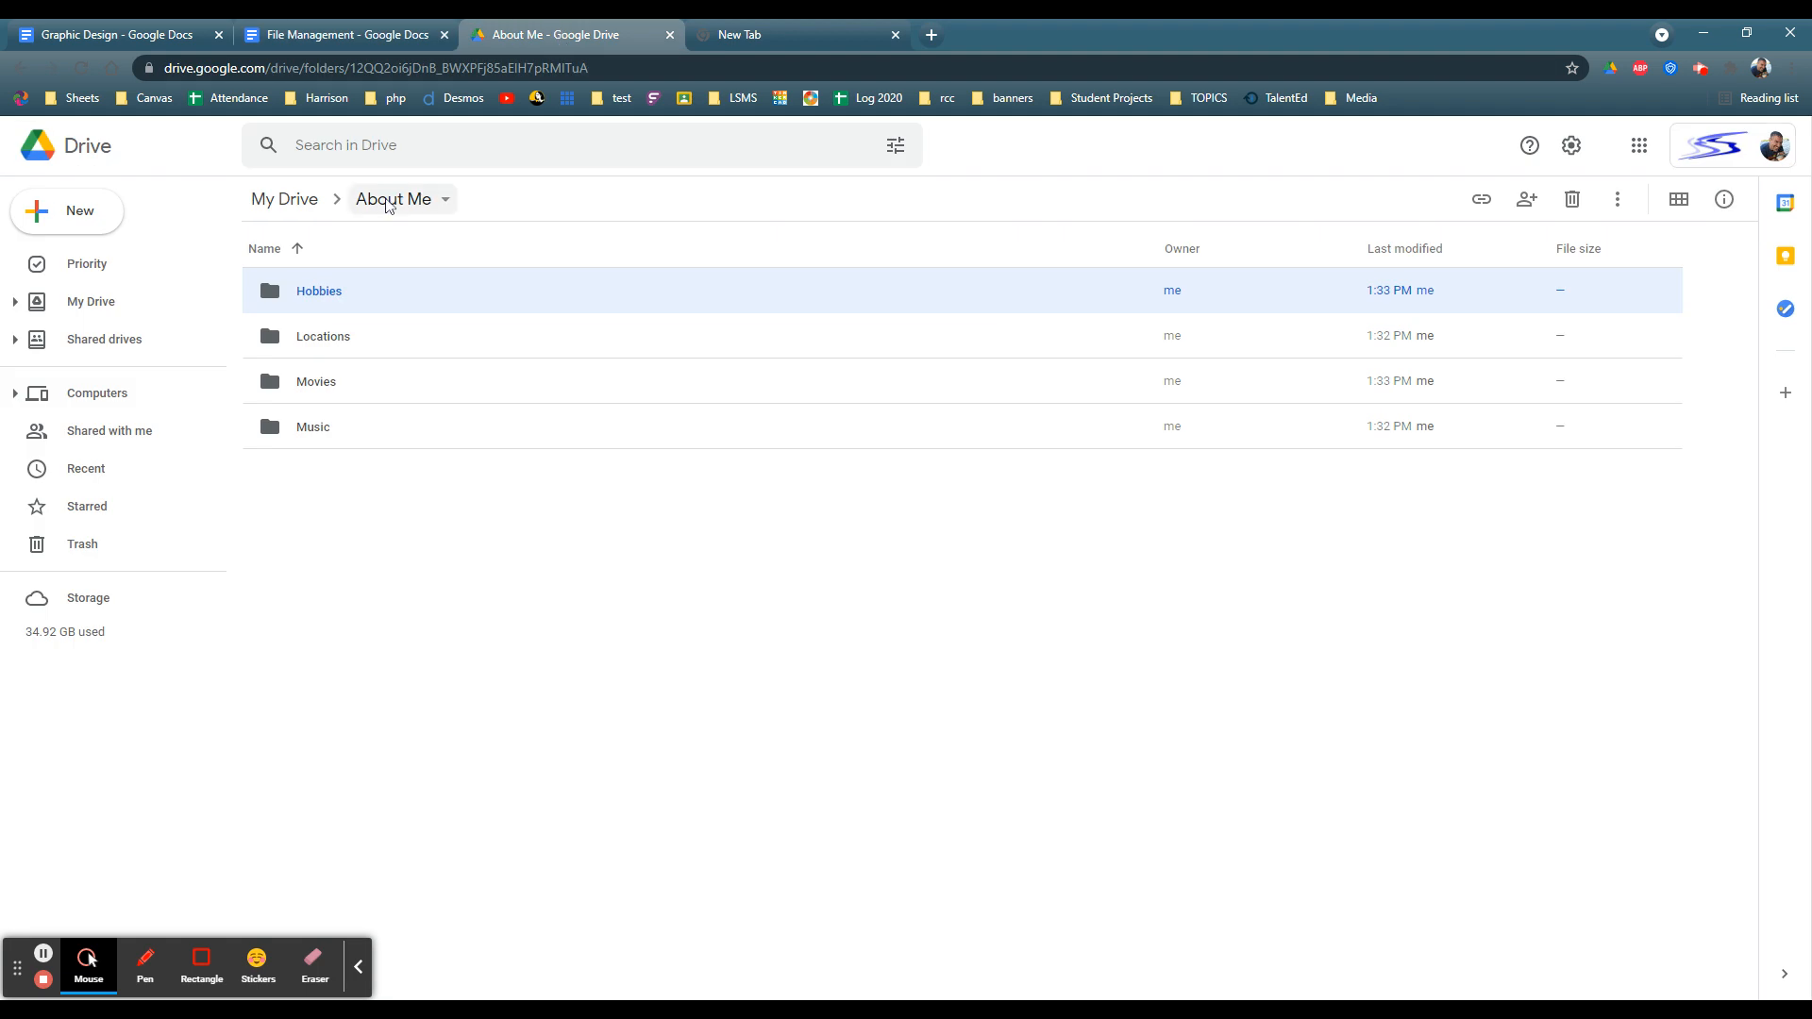
{"action": "left_click", "coordinate": [300, 203]}
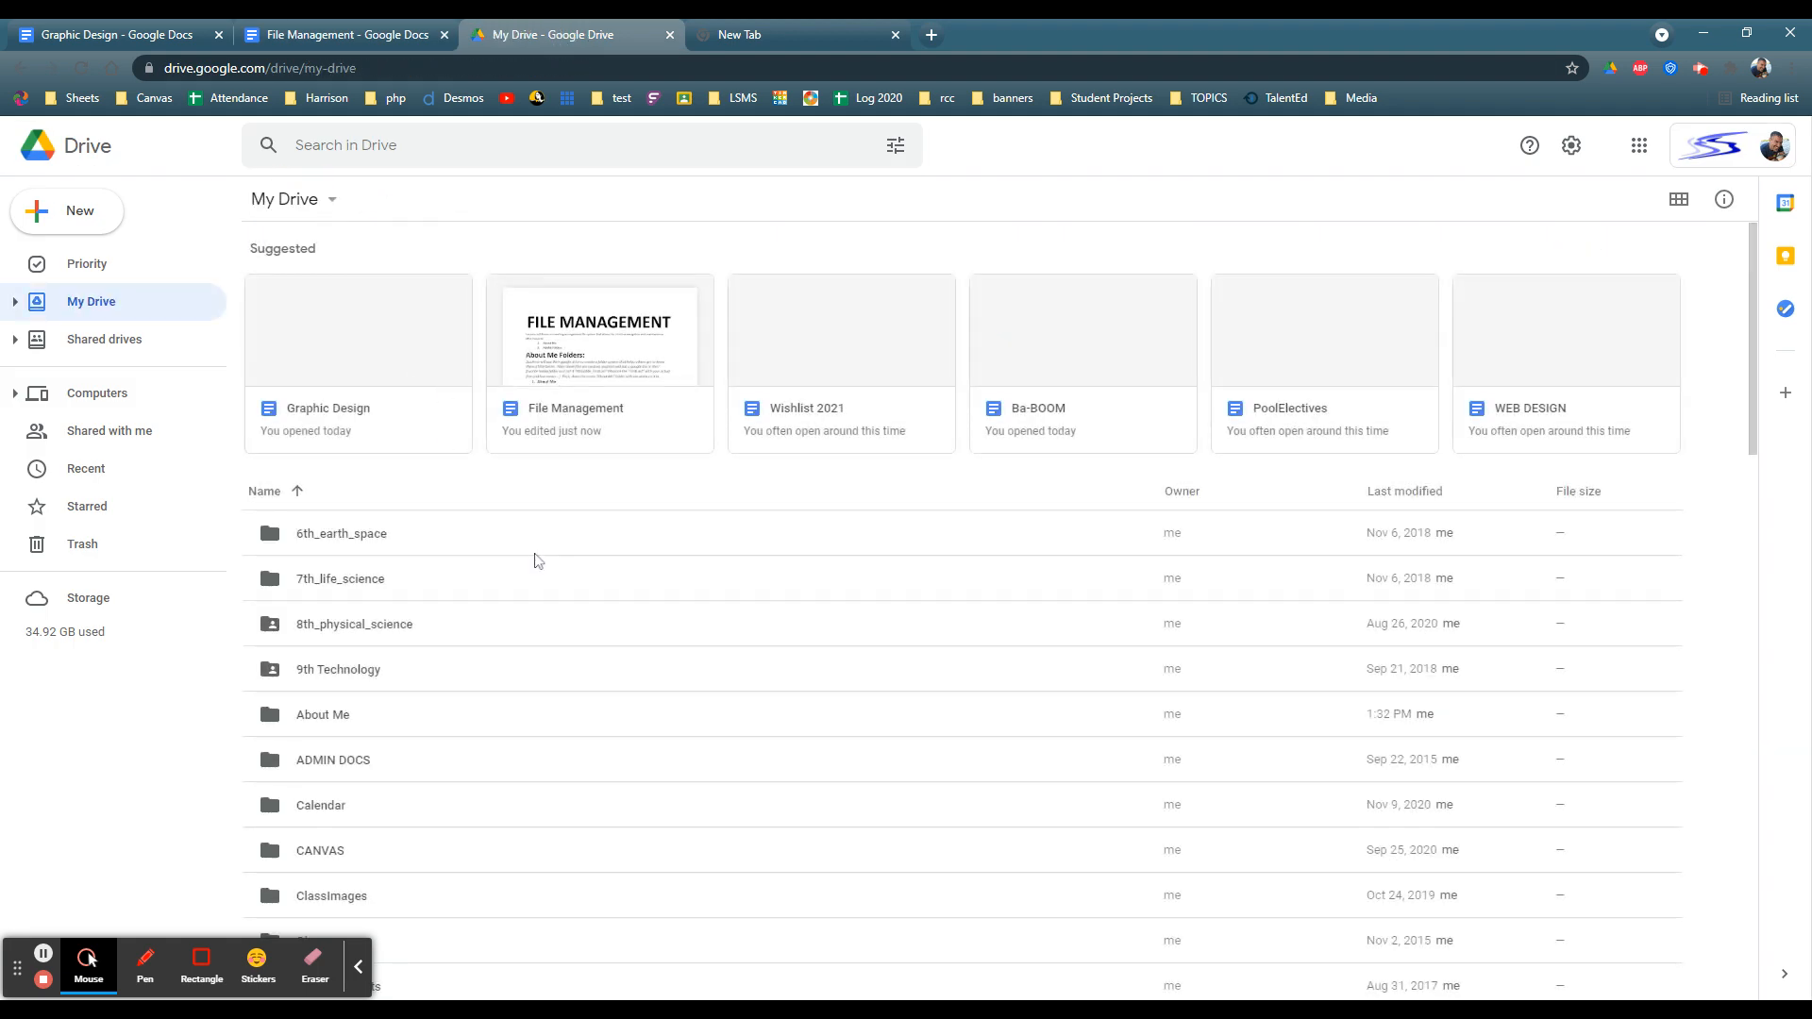
{"action": "scroll", "coordinate": [346, 699], "scroll_direction": "down", "scroll_amount": 1}
{"action": "scroll", "coordinate": [330, 713], "scroll_direction": "down", "scroll_amount": 1}
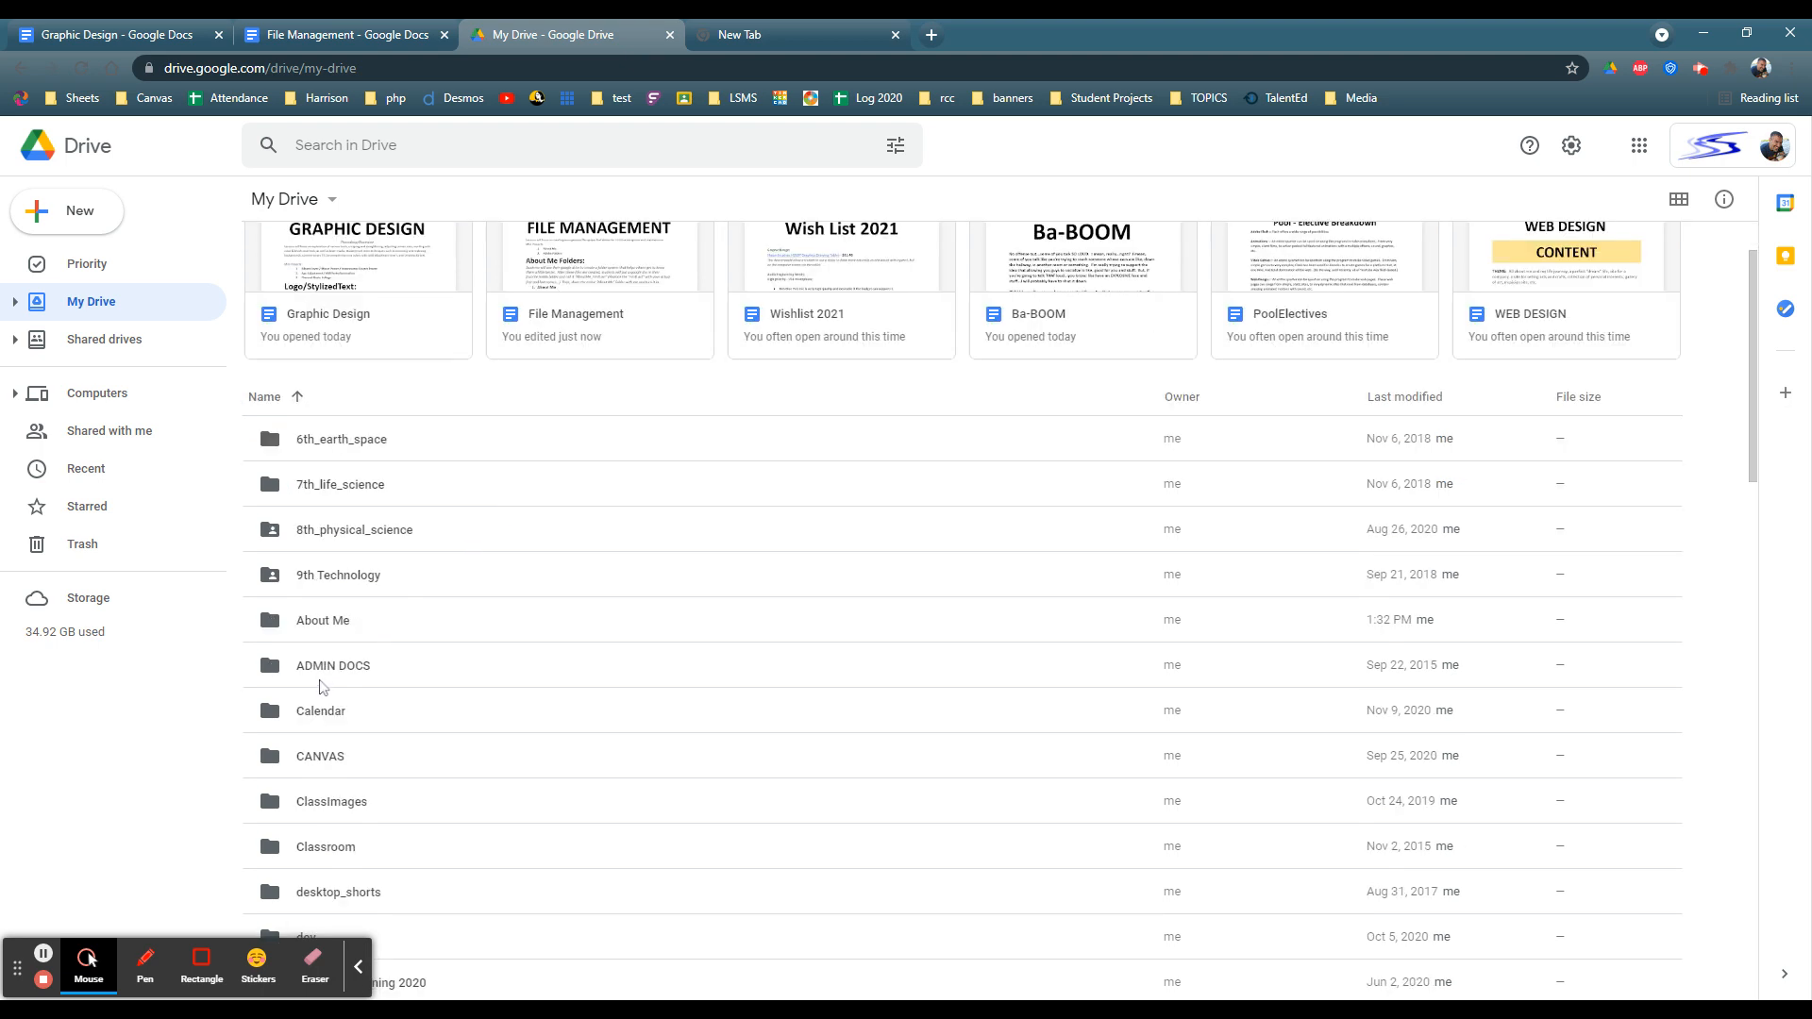
{"action": "left_click", "coordinate": [310, 623]}
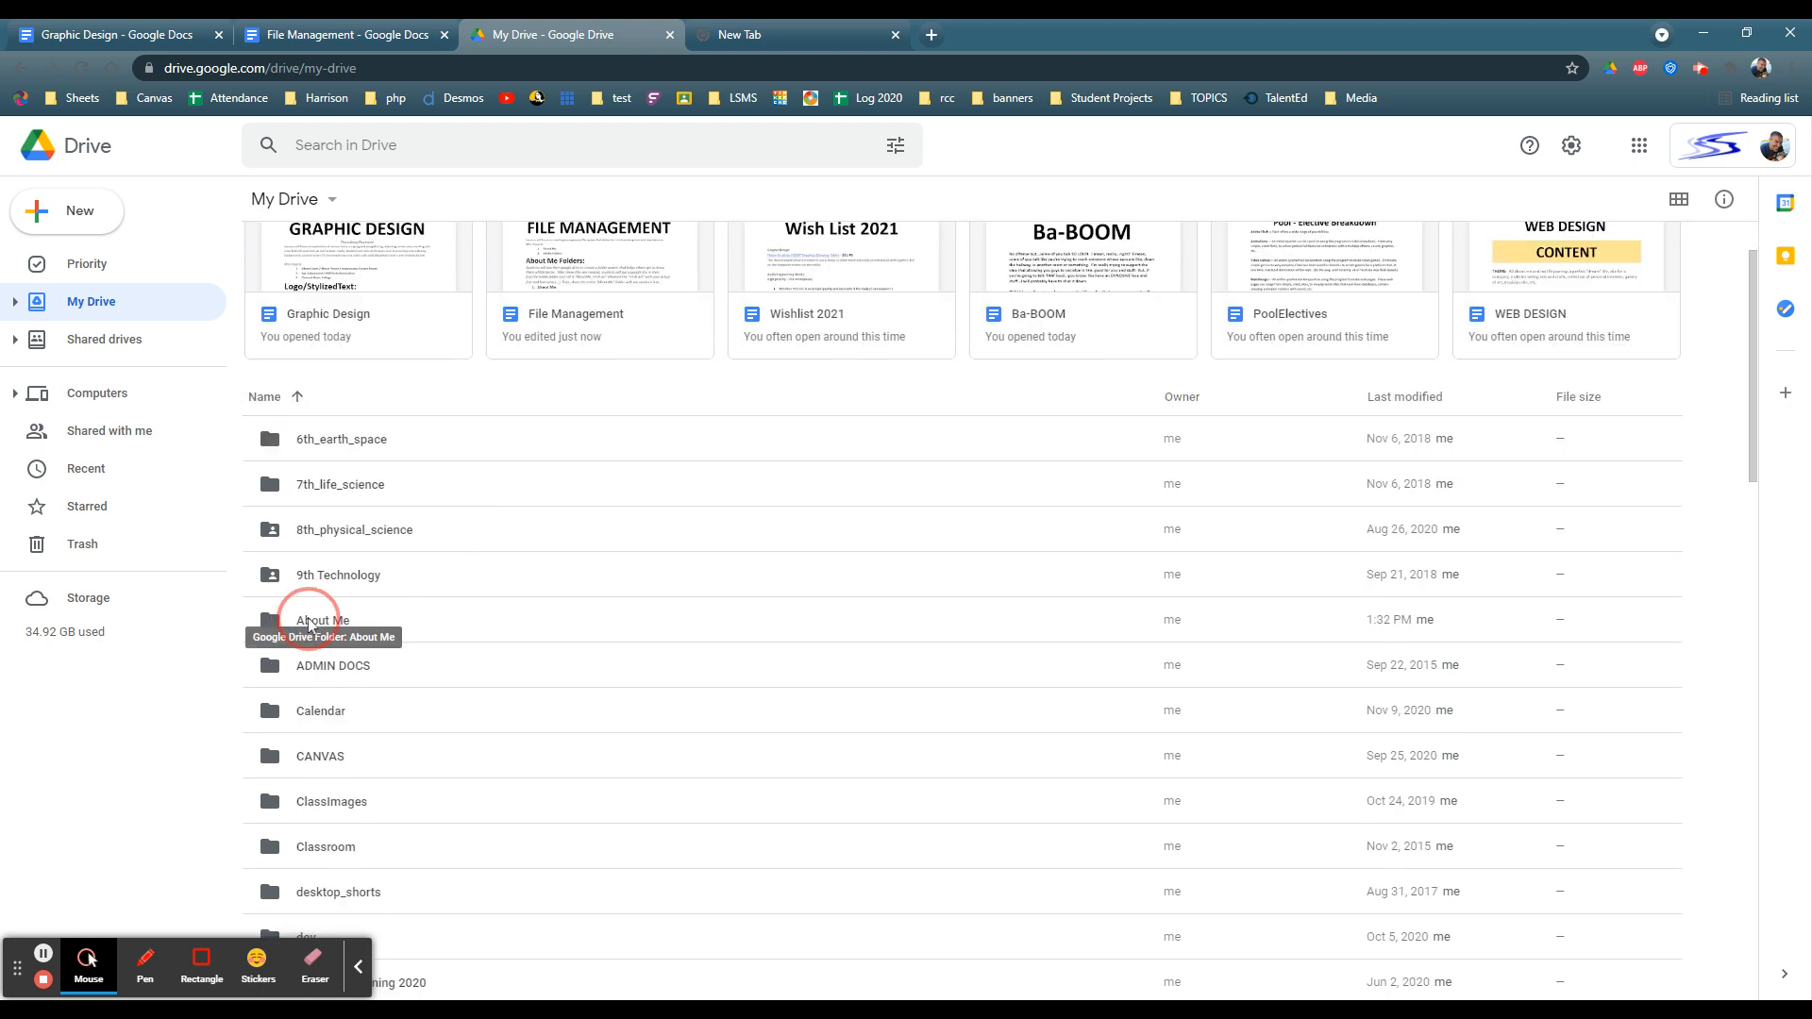
{"action": "right_click", "coordinate": [309, 623]}
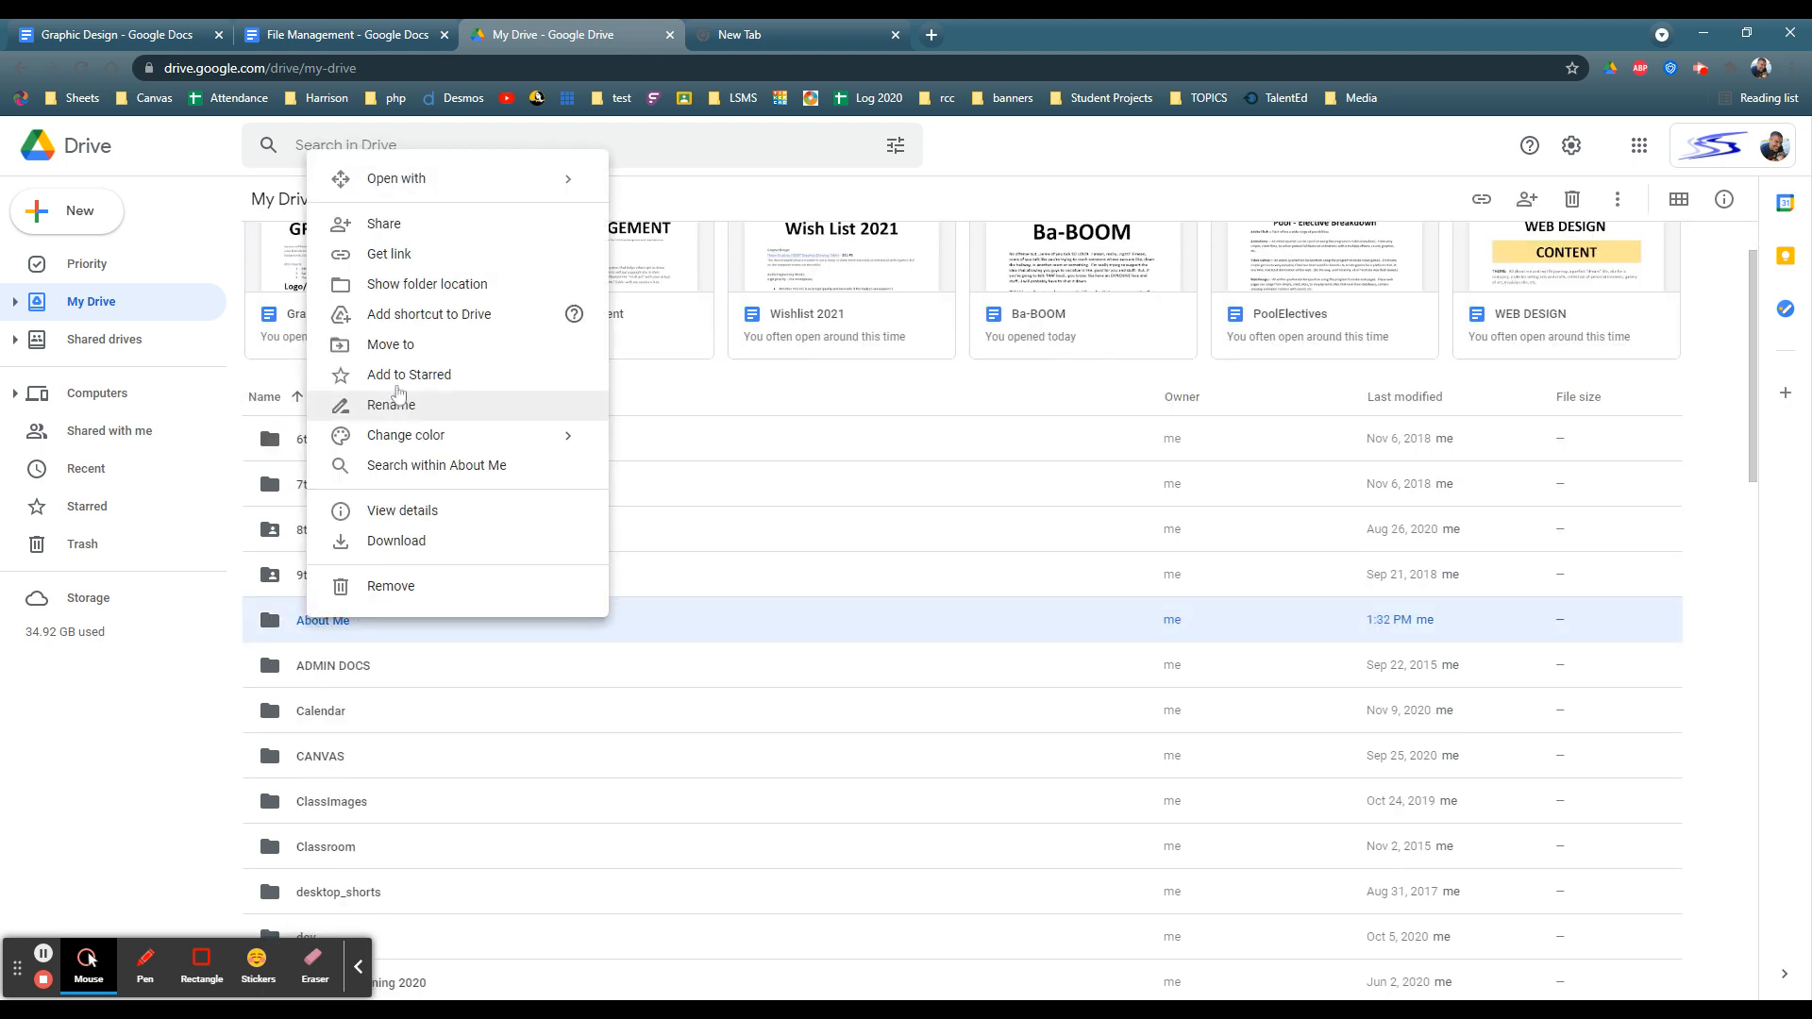
{"action": "left_click", "coordinate": [394, 225]}
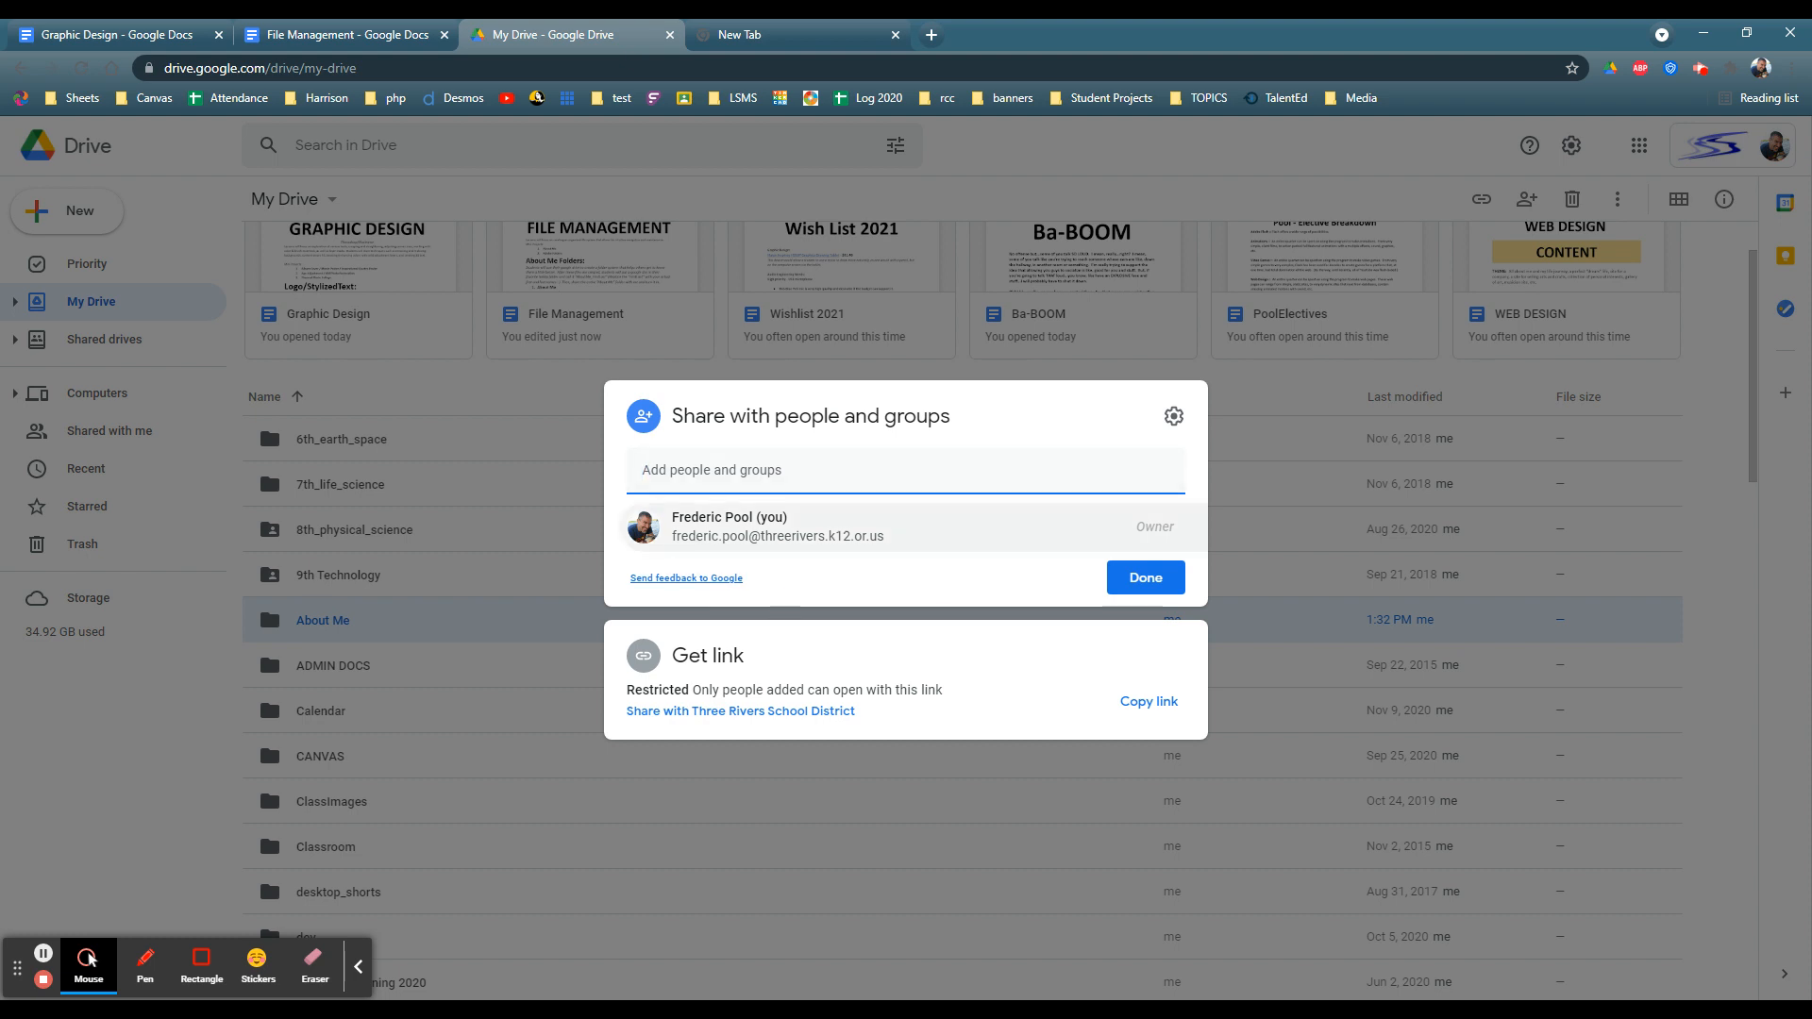
{"action": "mouse_move", "coordinate": [831, 529]}
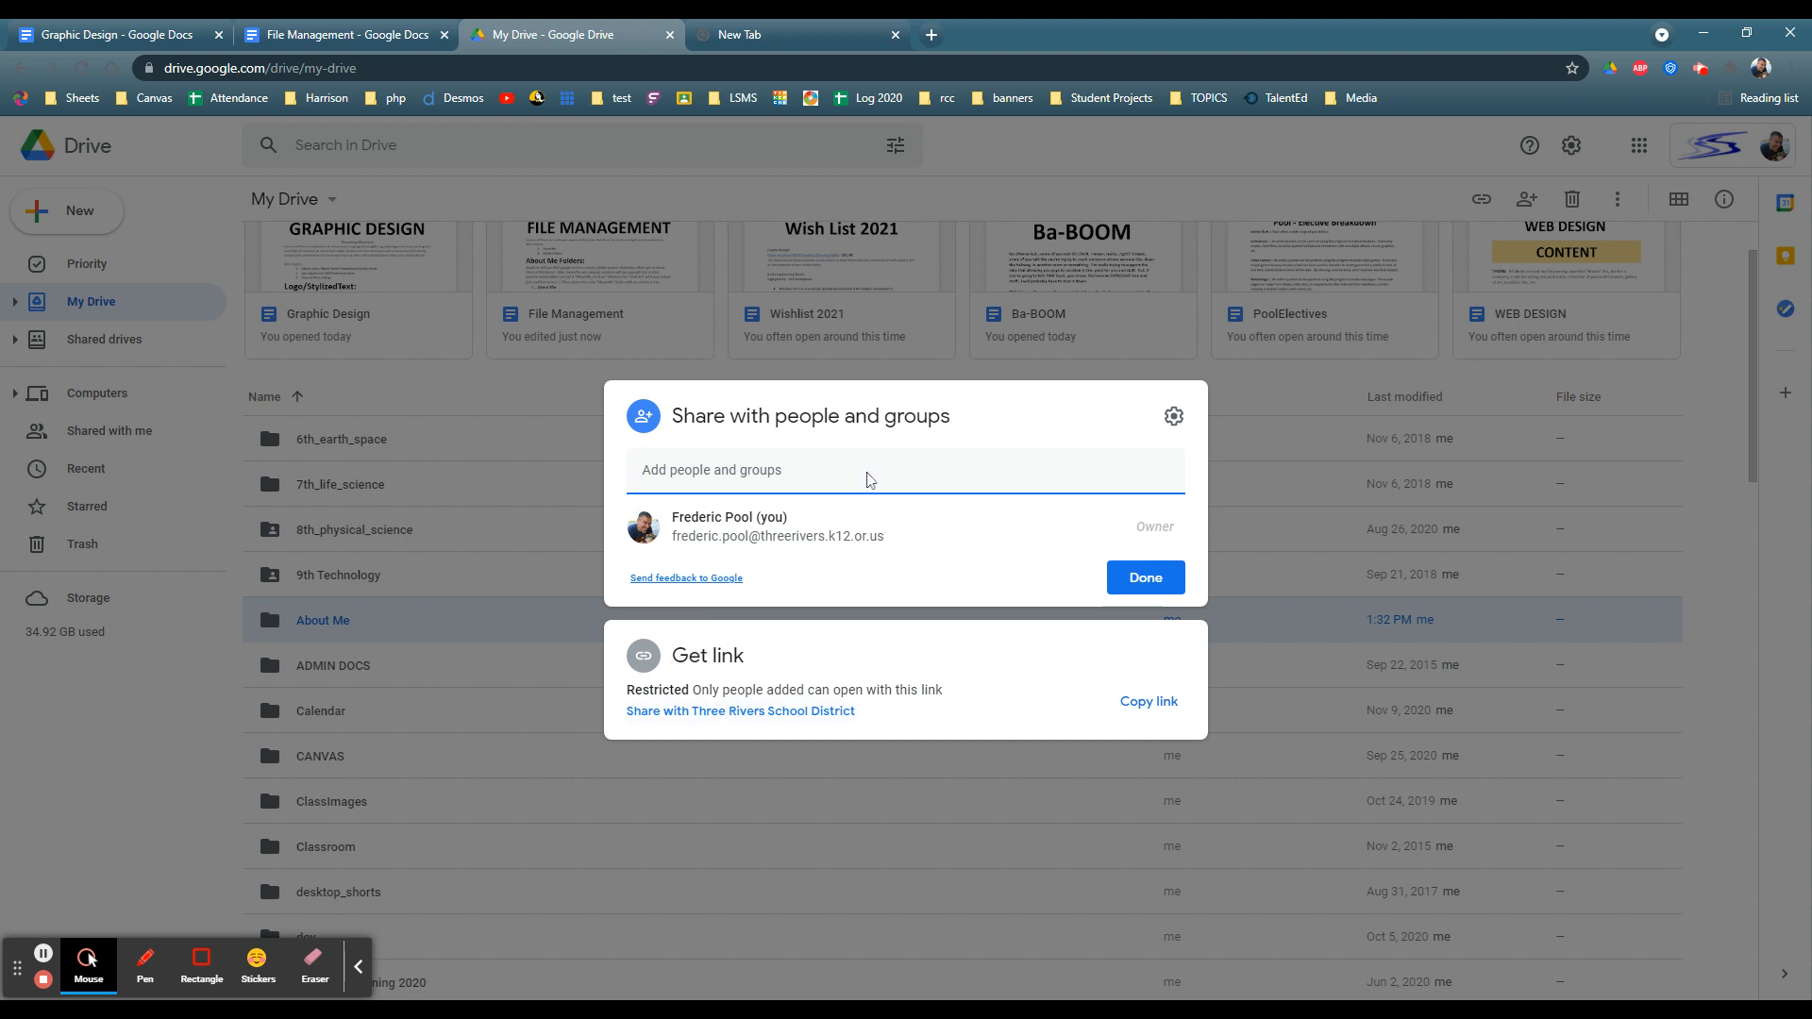
{"action": "left_click", "coordinate": [1174, 417]}
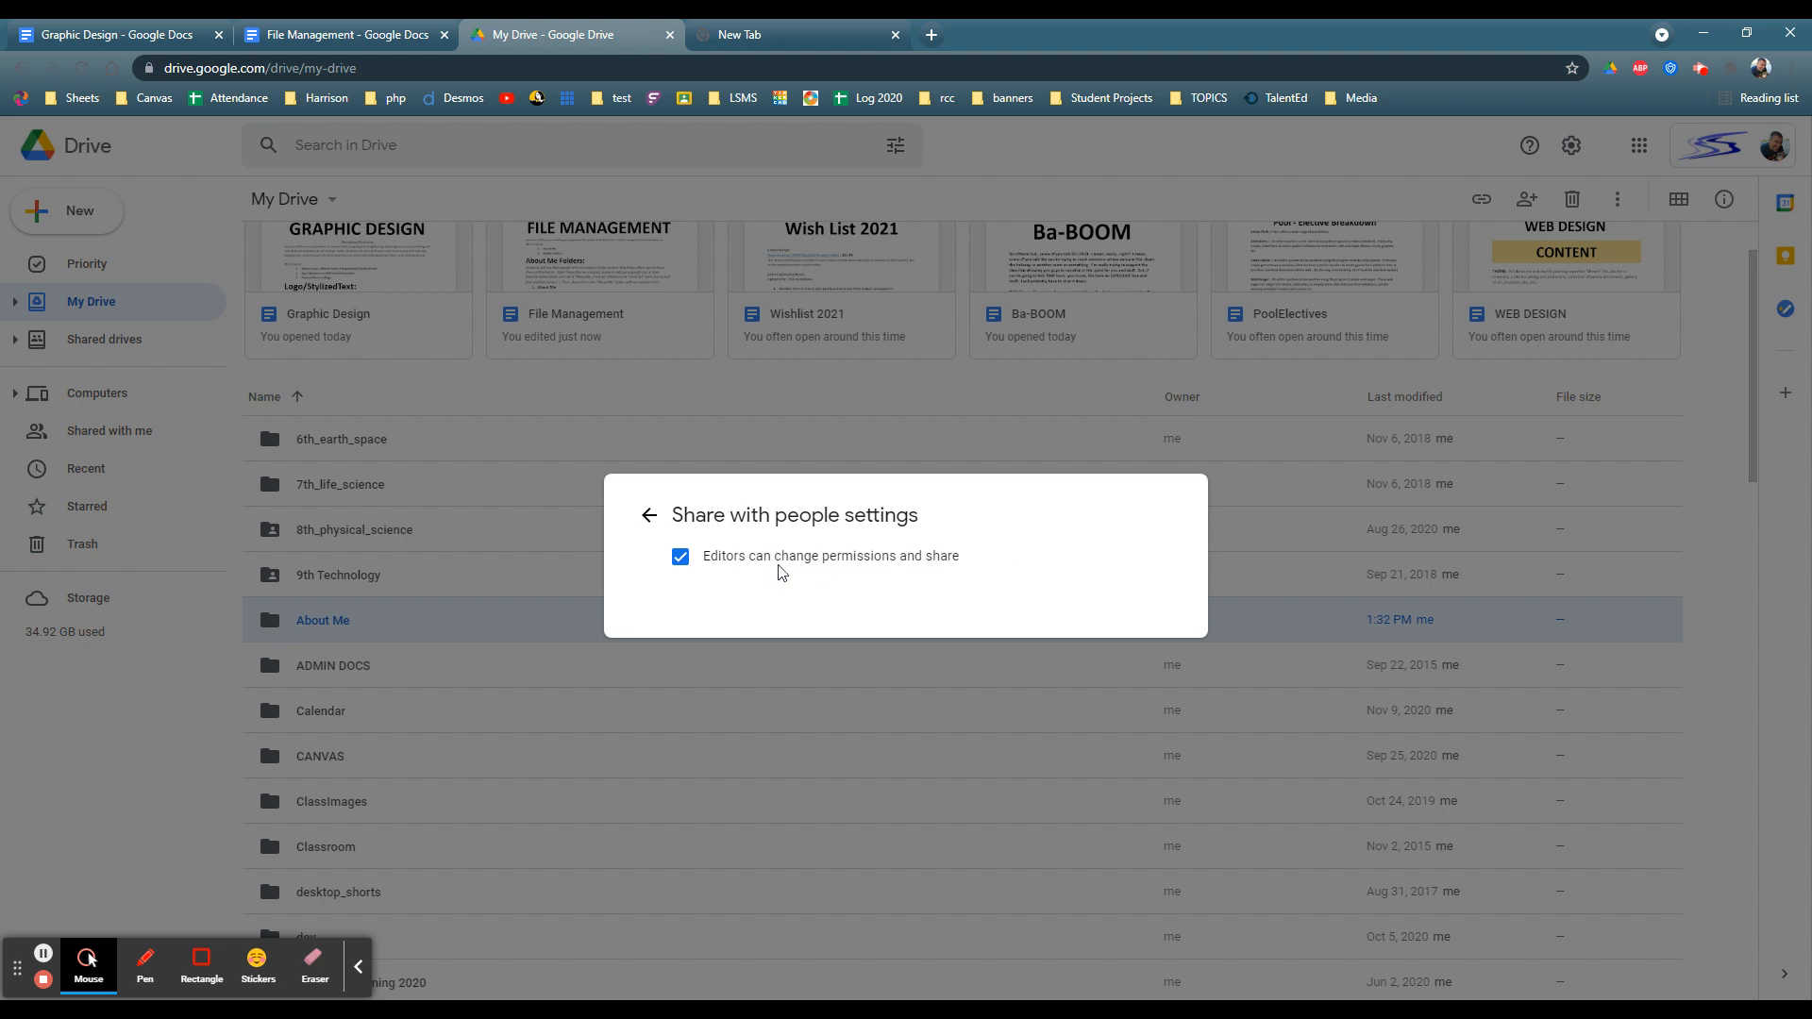
{"action": "left_click", "coordinate": [650, 516]}
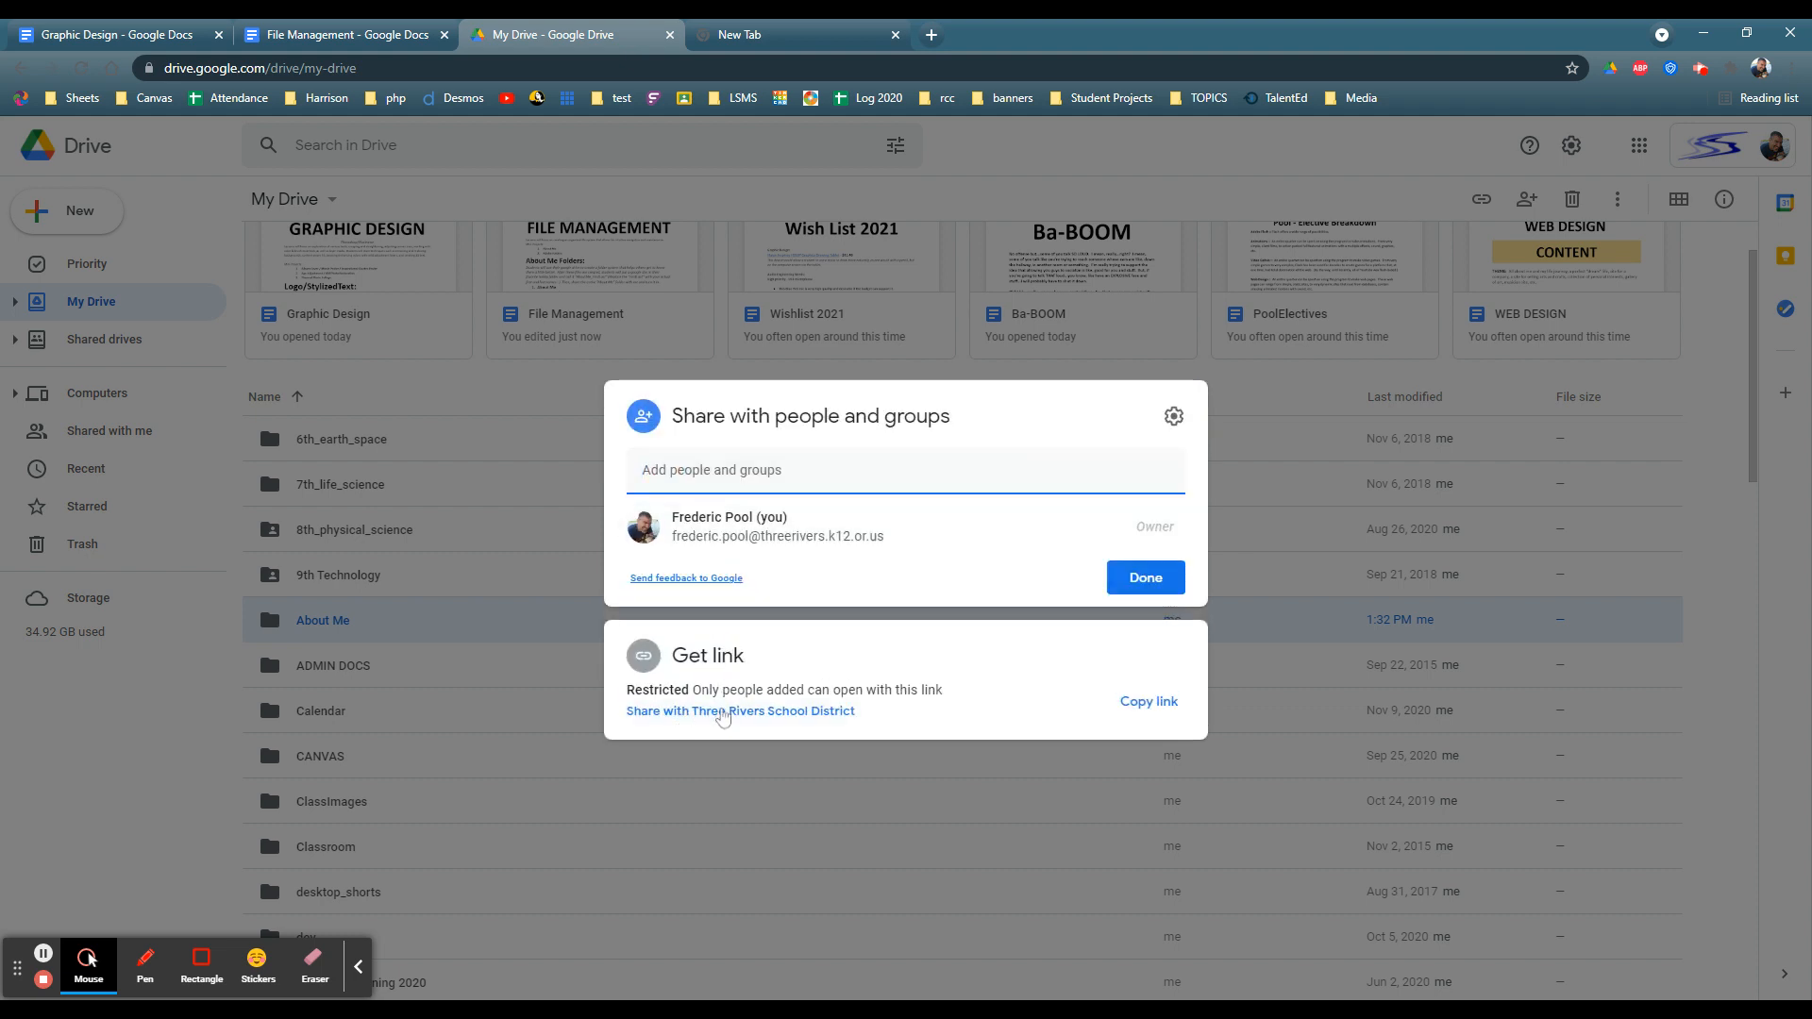
Step: Share the About Me folder by link with Three Rivers School District as Viewer, look over the other roles, and finish sharing
{"action": "left_click", "coordinate": [766, 712]}
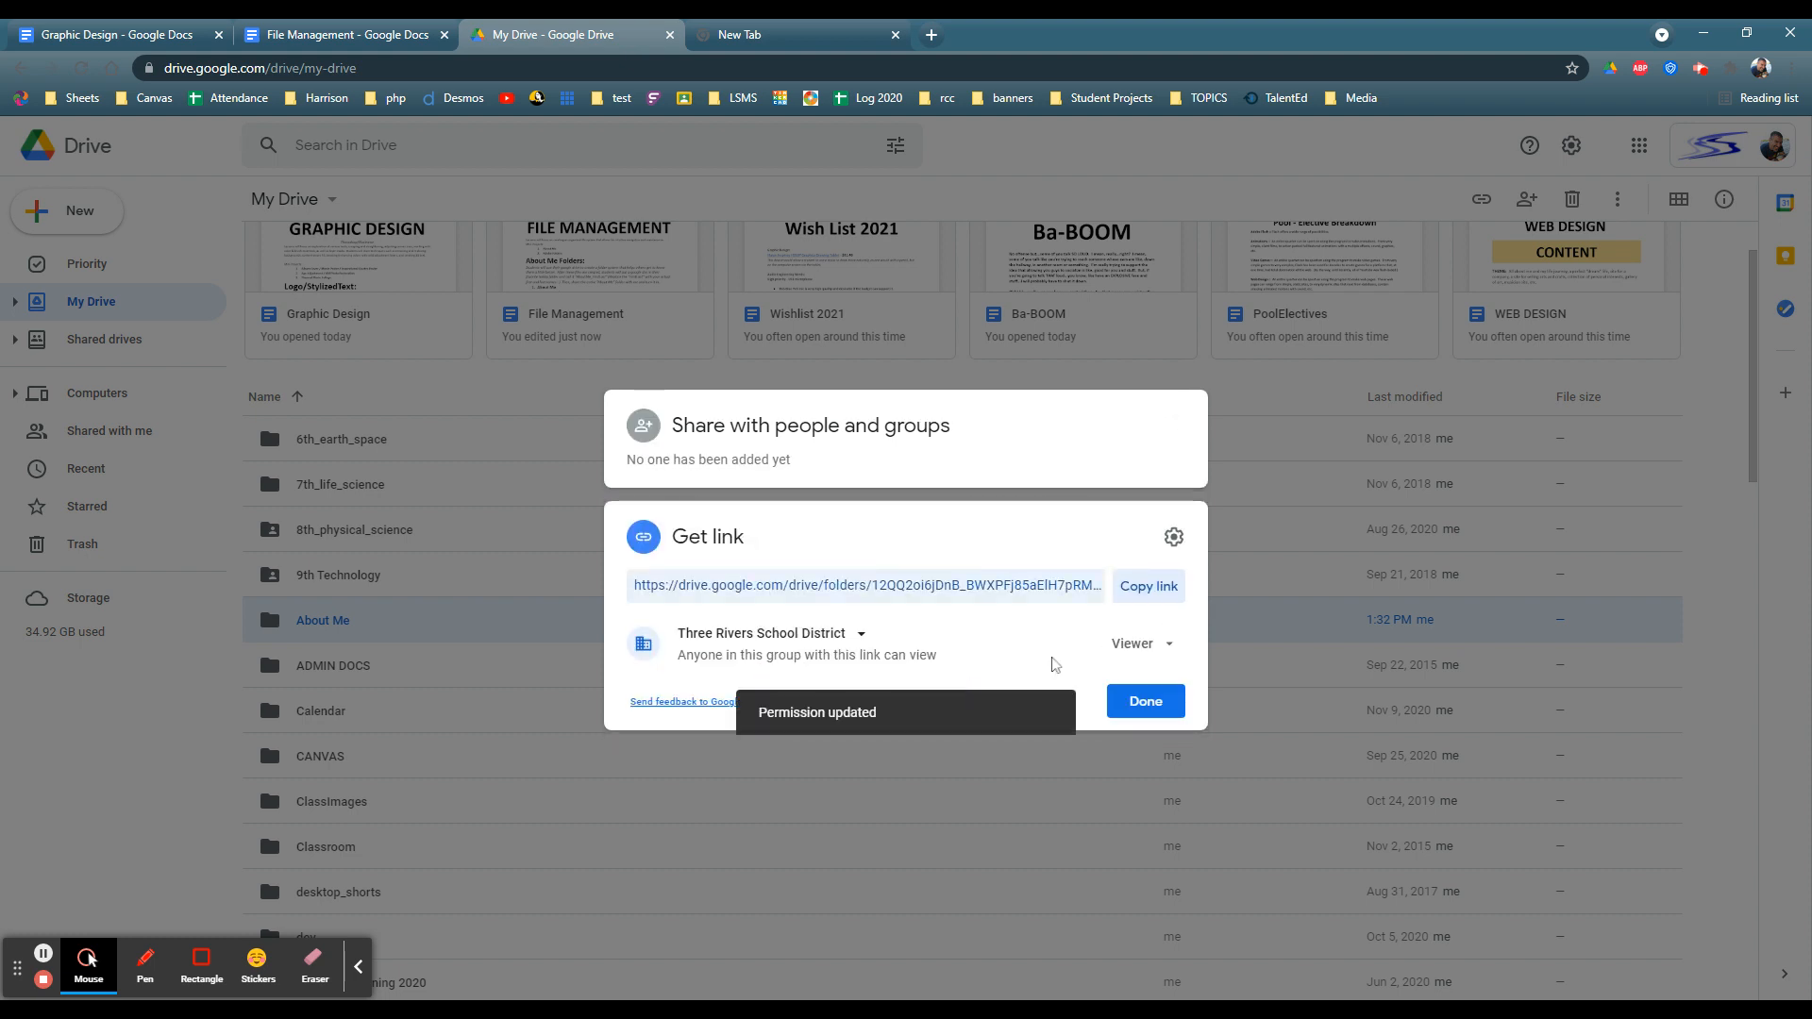
{"action": "left_click", "coordinate": [1168, 646]}
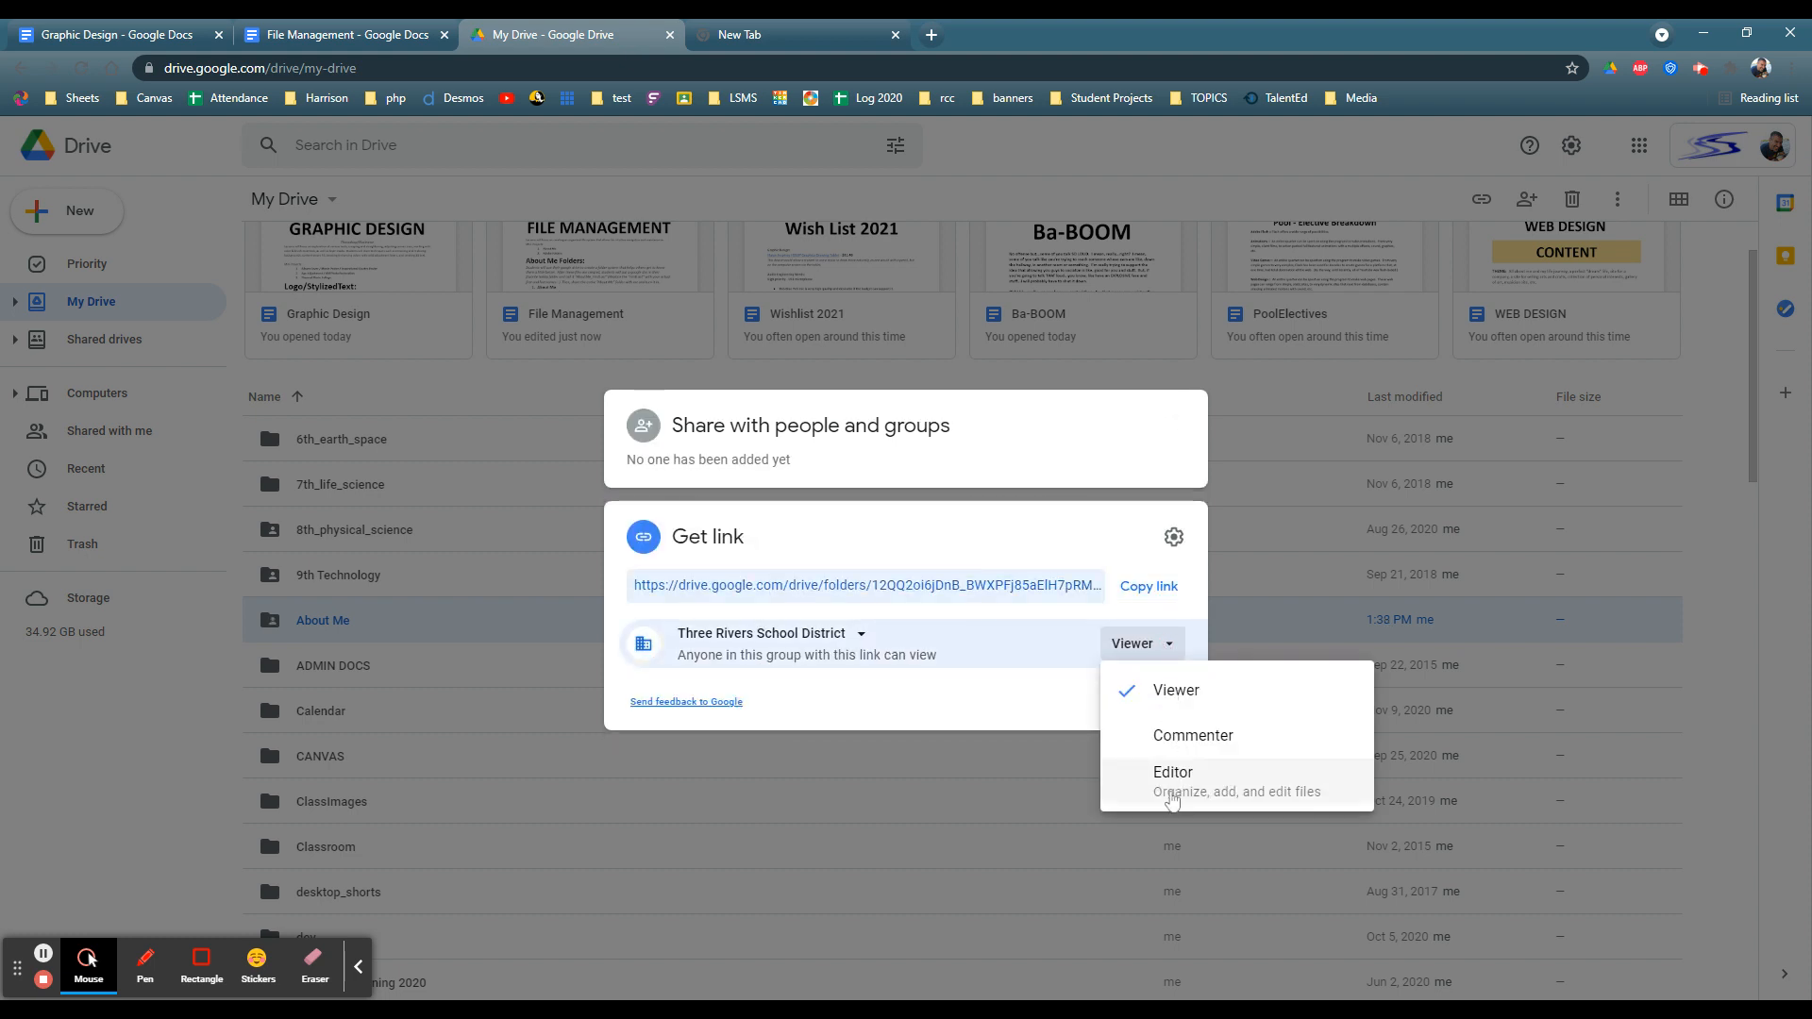
{"action": "left_click", "coordinate": [1041, 686]}
{"action": "left_click", "coordinate": [1079, 439]}
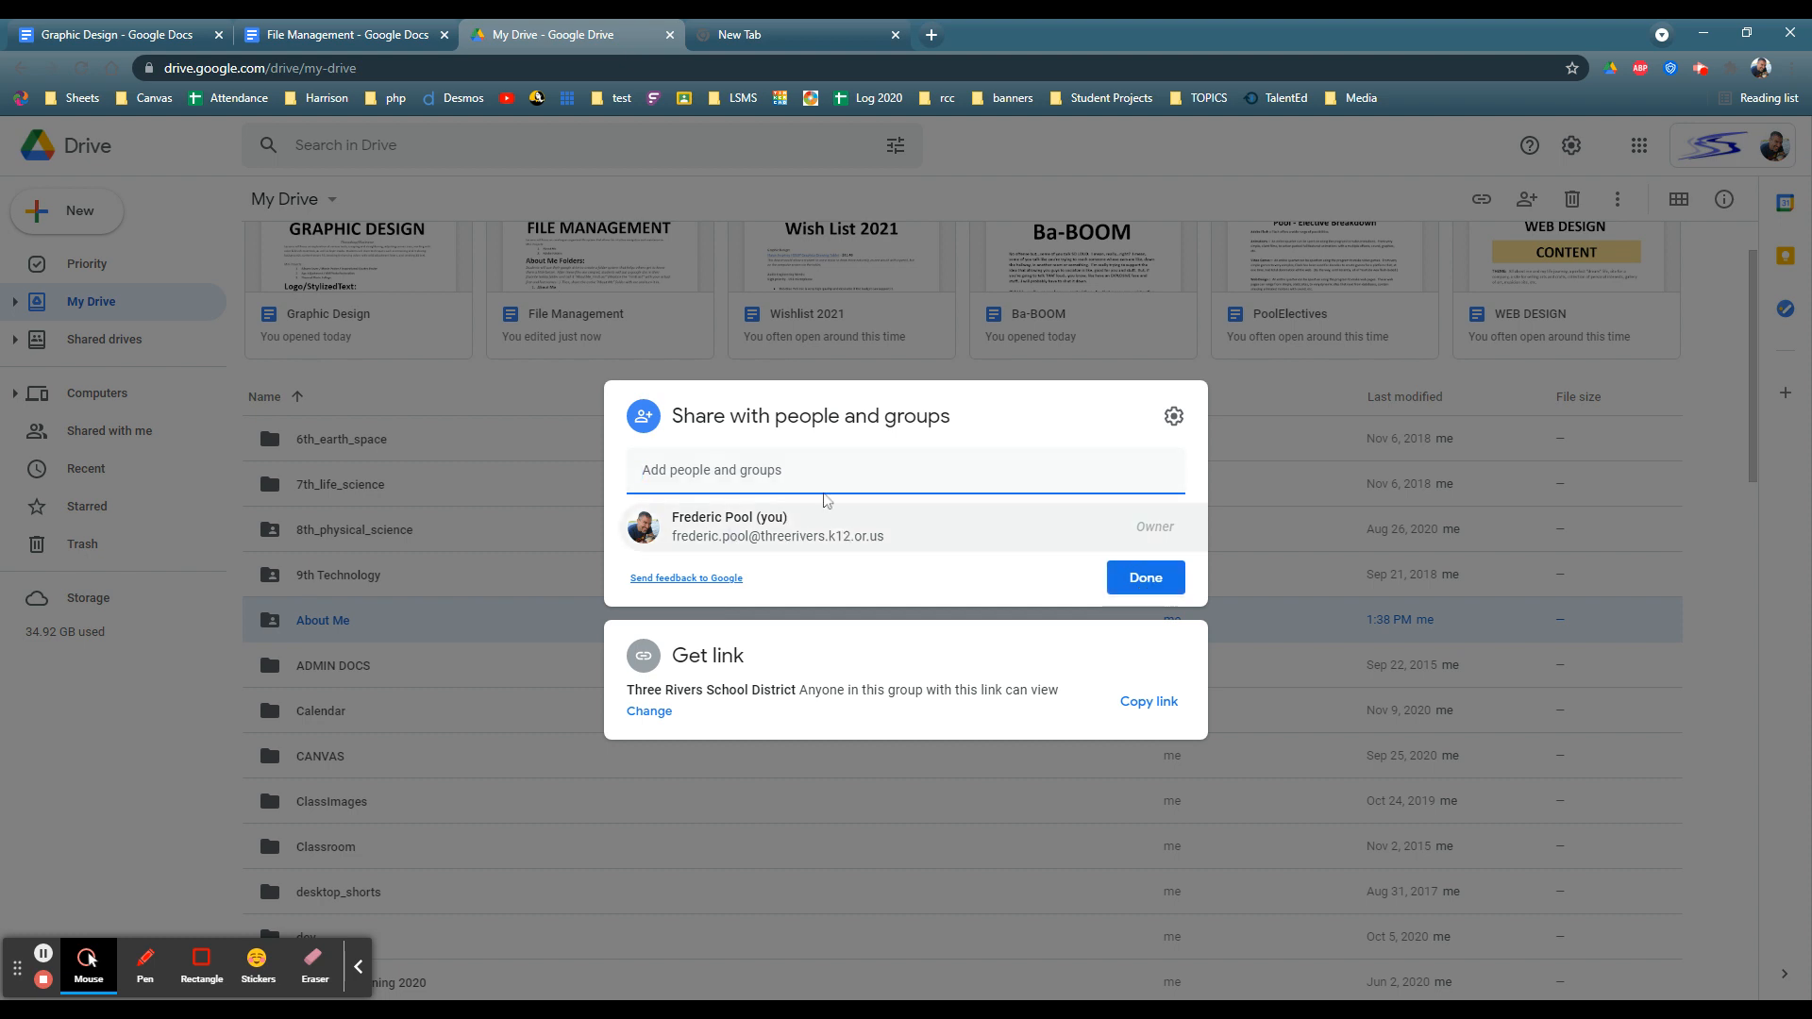
{"action": "left_click", "coordinate": [1146, 578]}
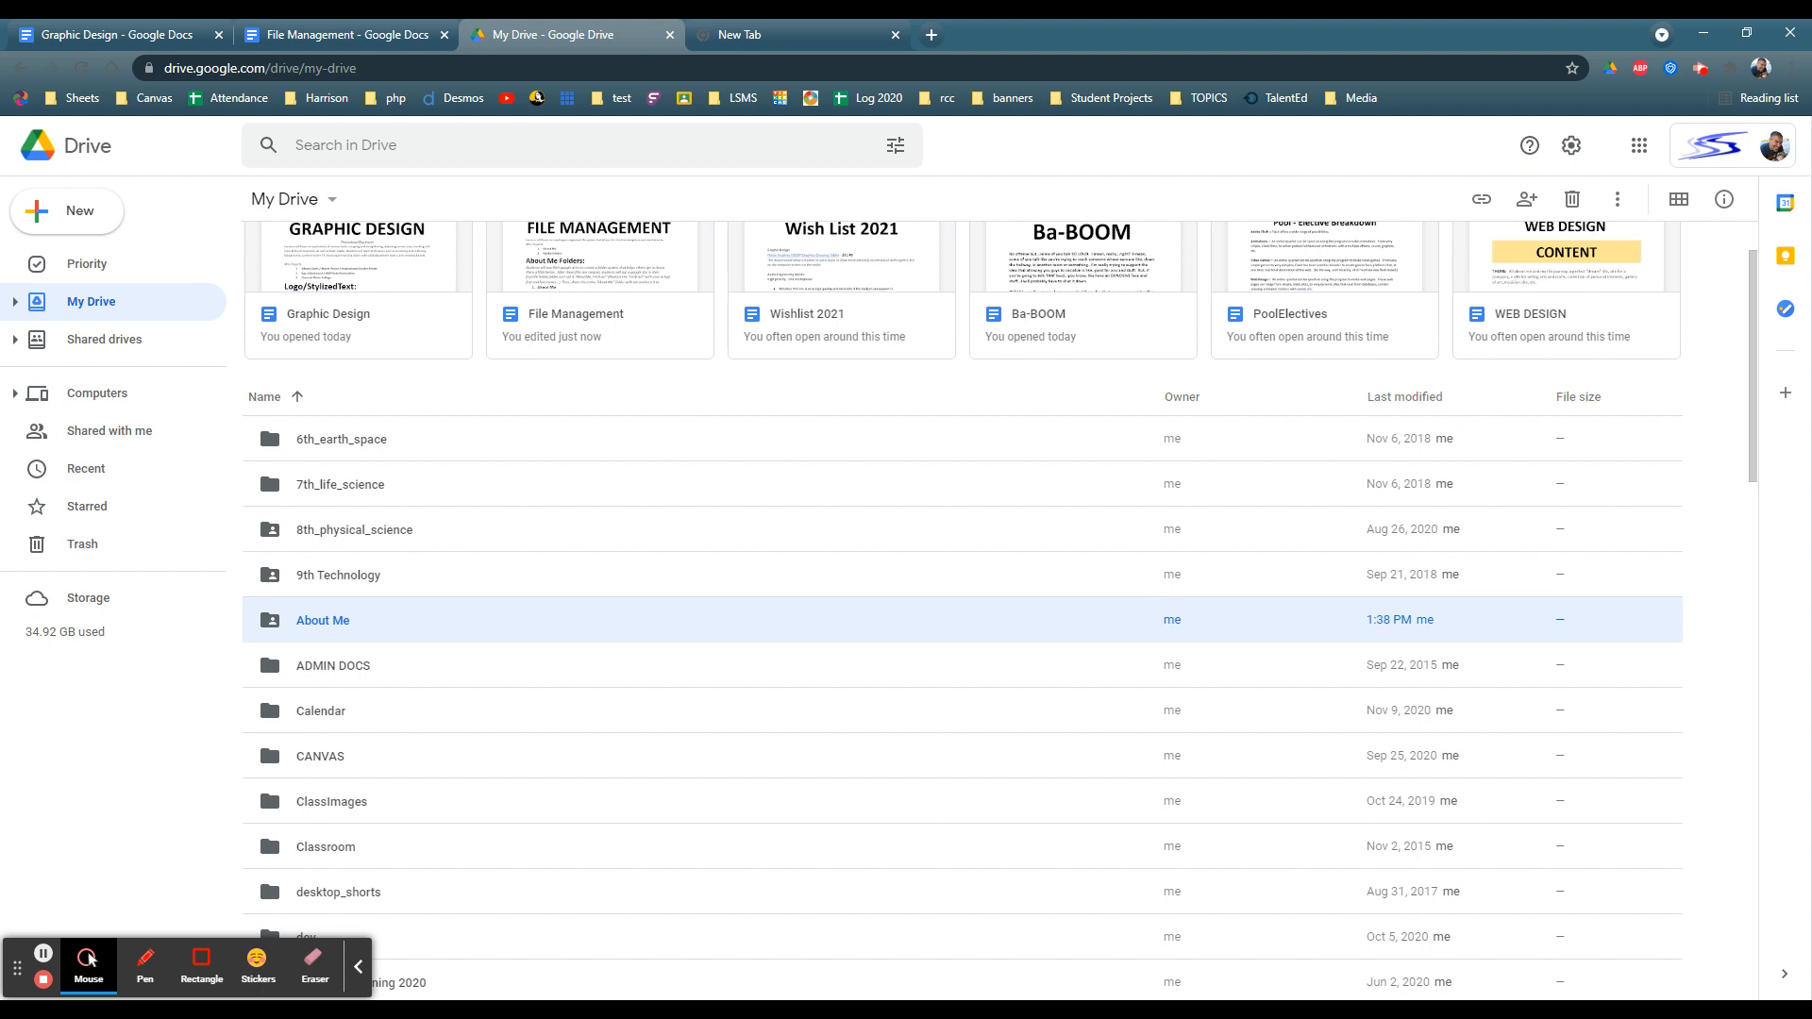
{"action": "scroll", "coordinate": [1154, 587], "scroll_direction": "down", "scroll_amount": 1}
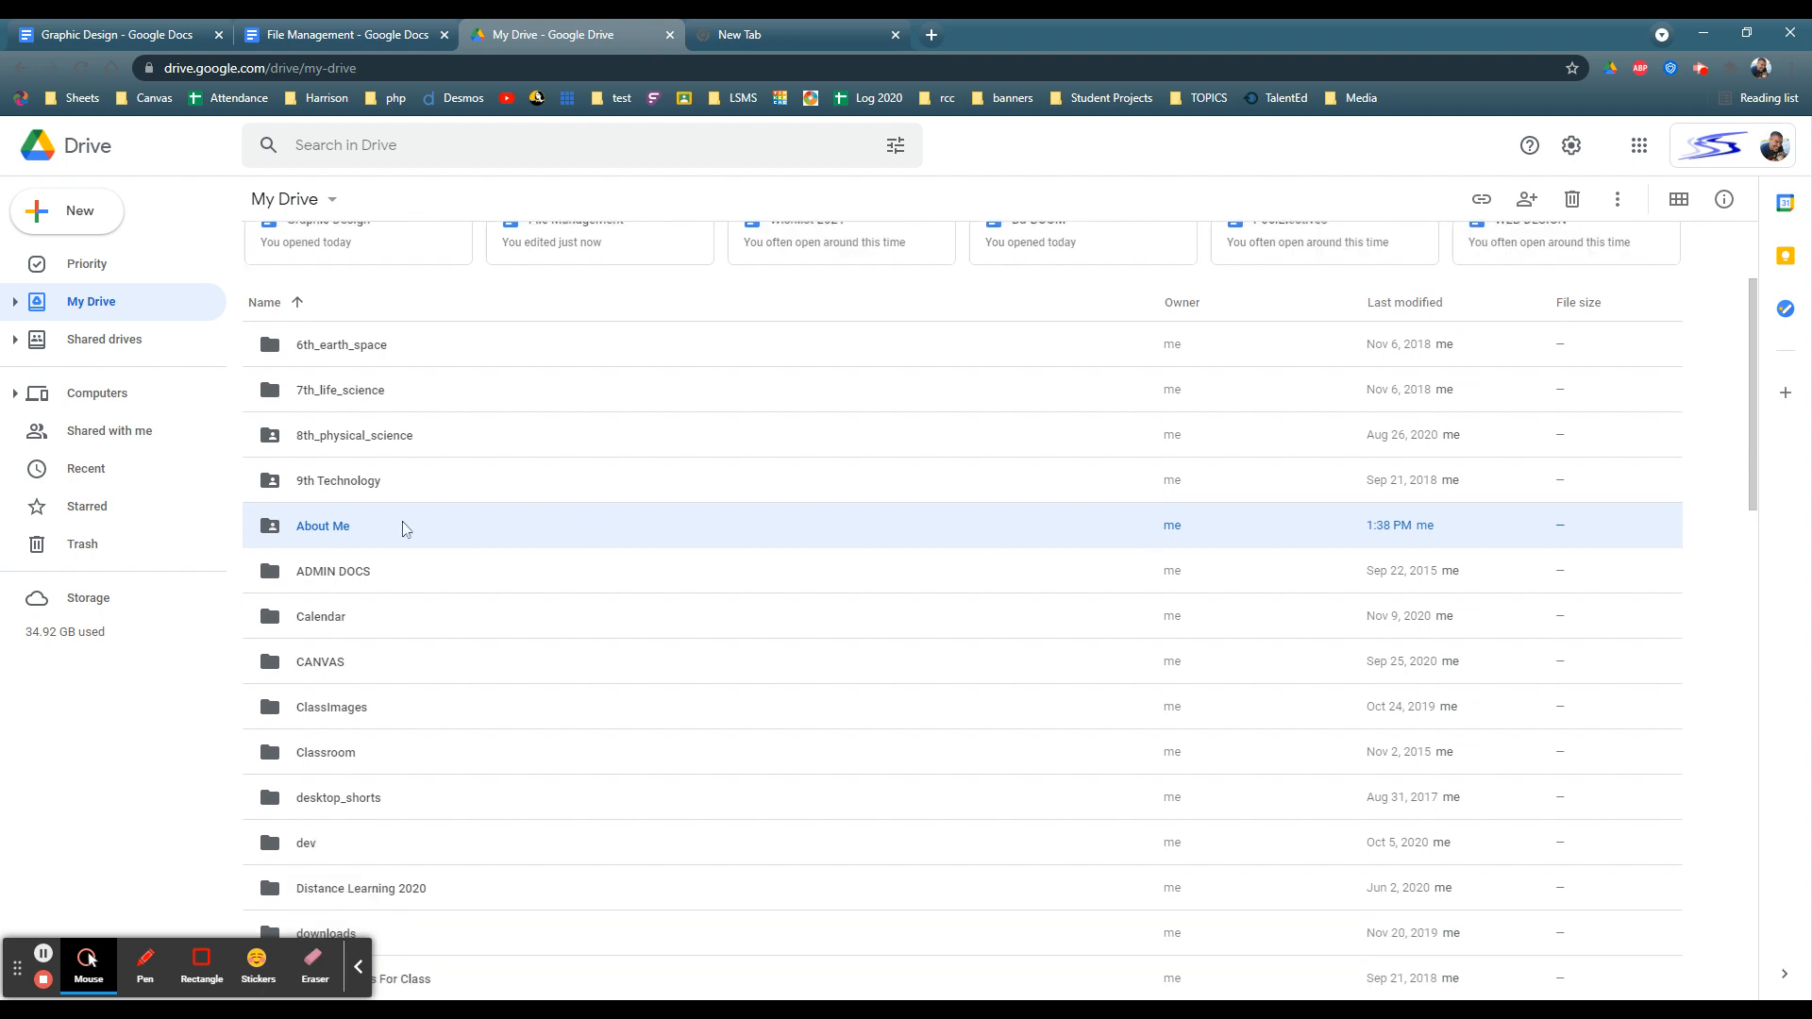